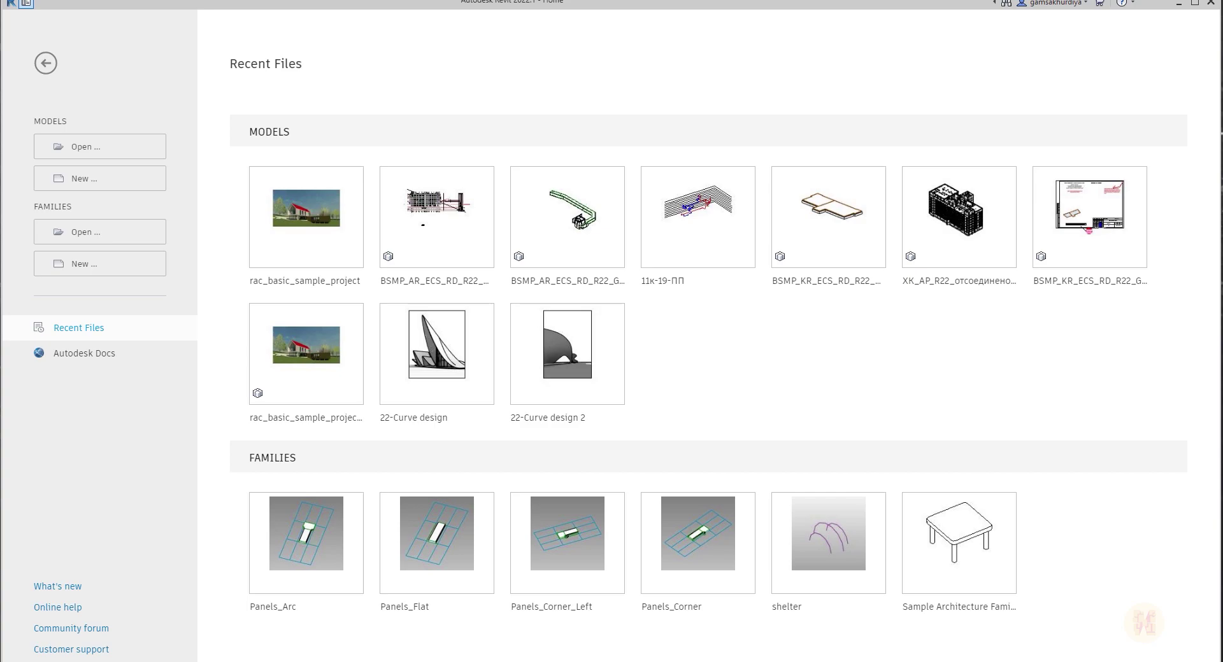
Step: Switch to the Speckle website in the browser and look through all the applications listed under Speckle Connectors
key("alt+Tab")
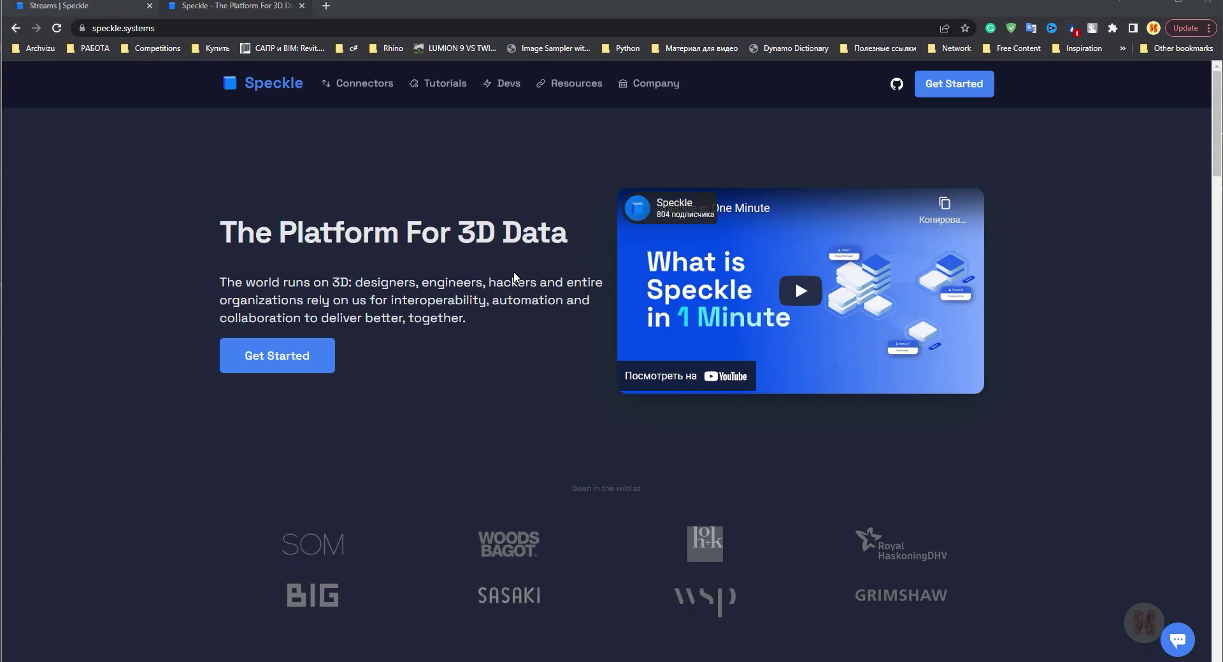
scroll(515, 277, "down", 1)
scroll(515, 277, "down", 5)
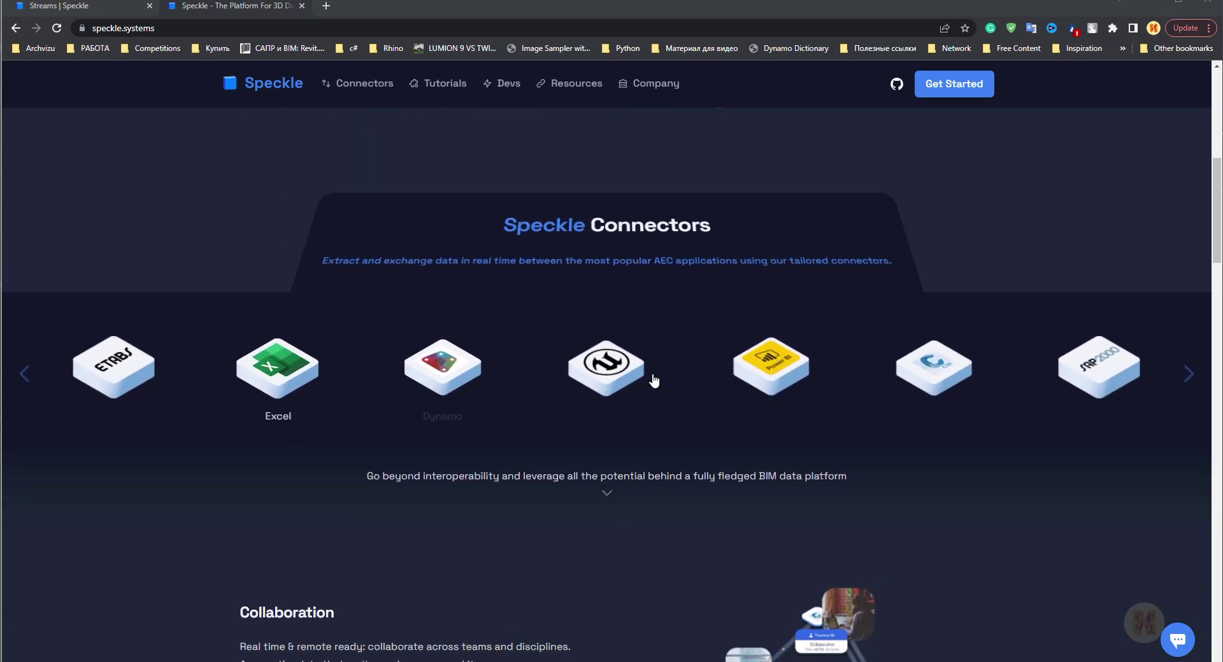
left_click(1182, 374)
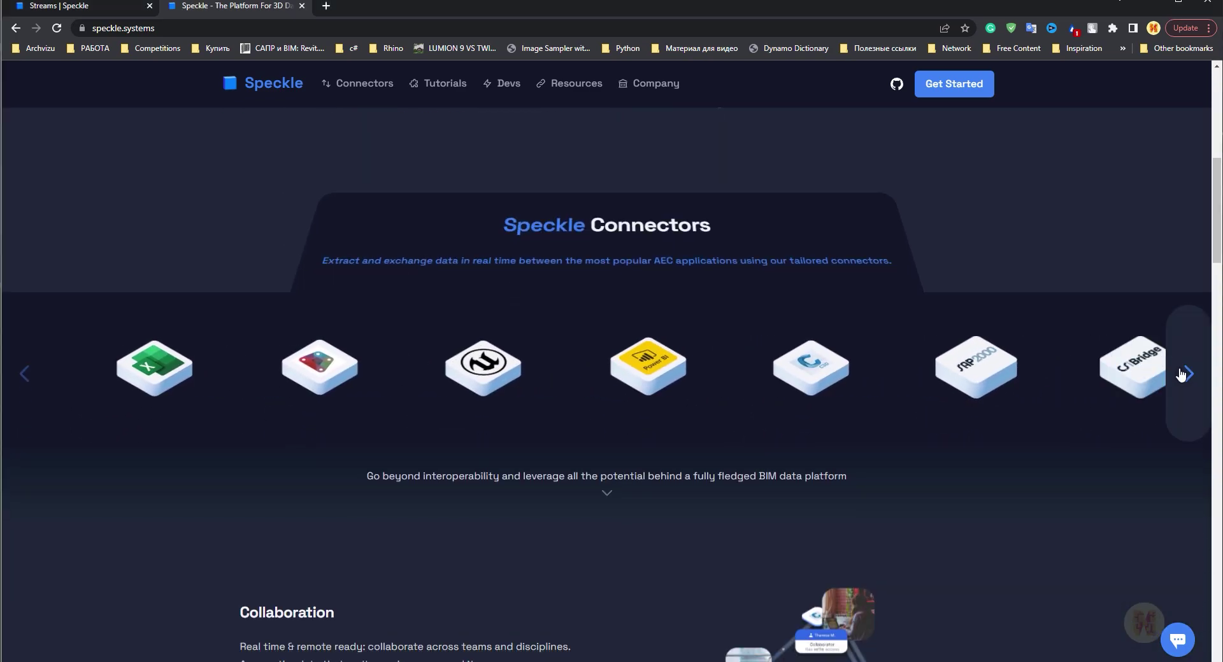
left_click(1186, 375)
left_click(1185, 374)
left_click(1186, 375)
left_click(1184, 374)
left_click(1185, 375)
left_click(1185, 375)
left_click(1181, 375)
Step: Review the Speckle home page sections on collaboration, versioning, automation, open source and developer tools
scroll(897, 451, "down", 5)
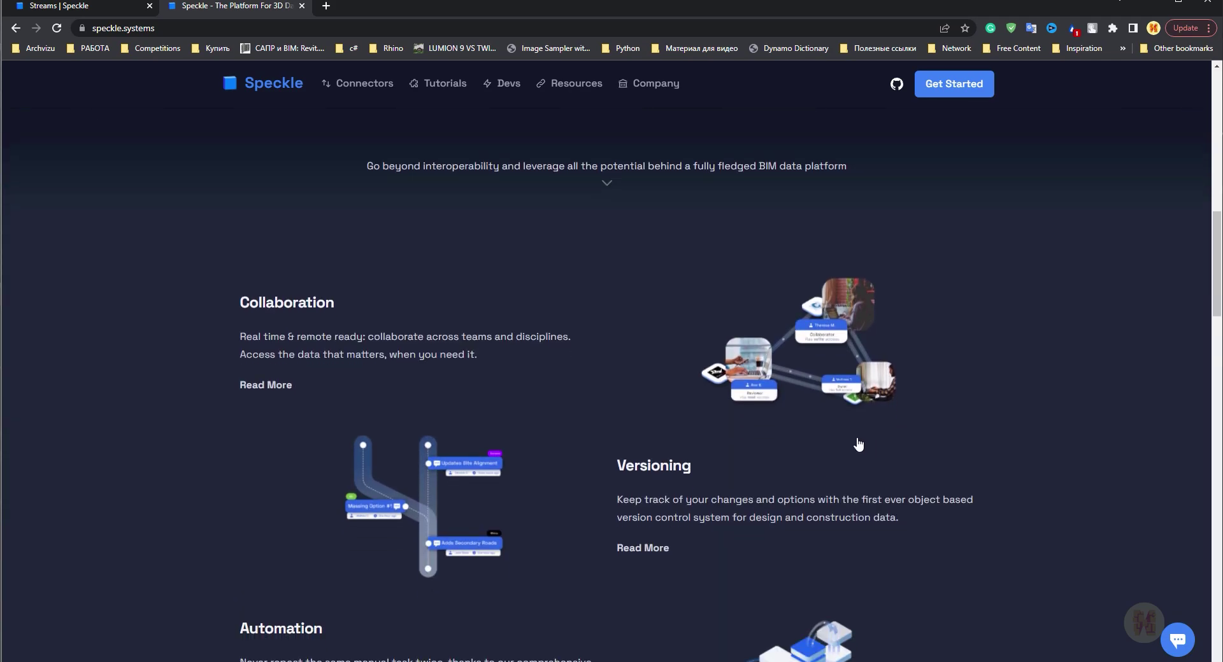
scroll(263, 435, "down", 2)
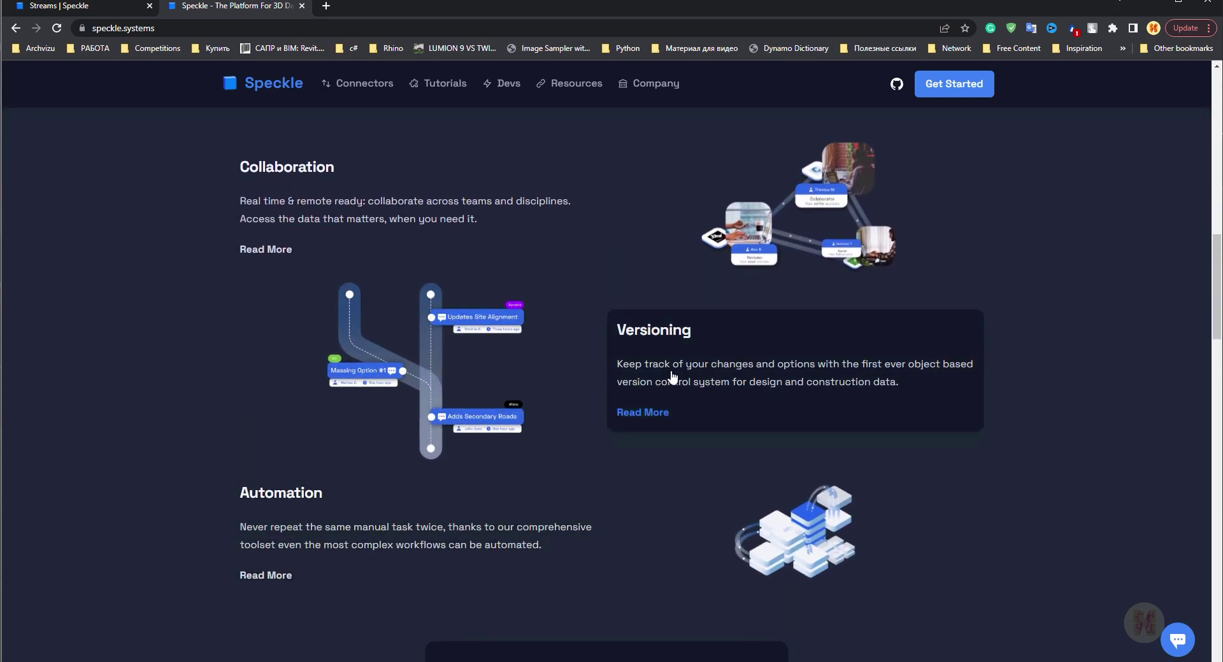
scroll(280, 356, "up", 2)
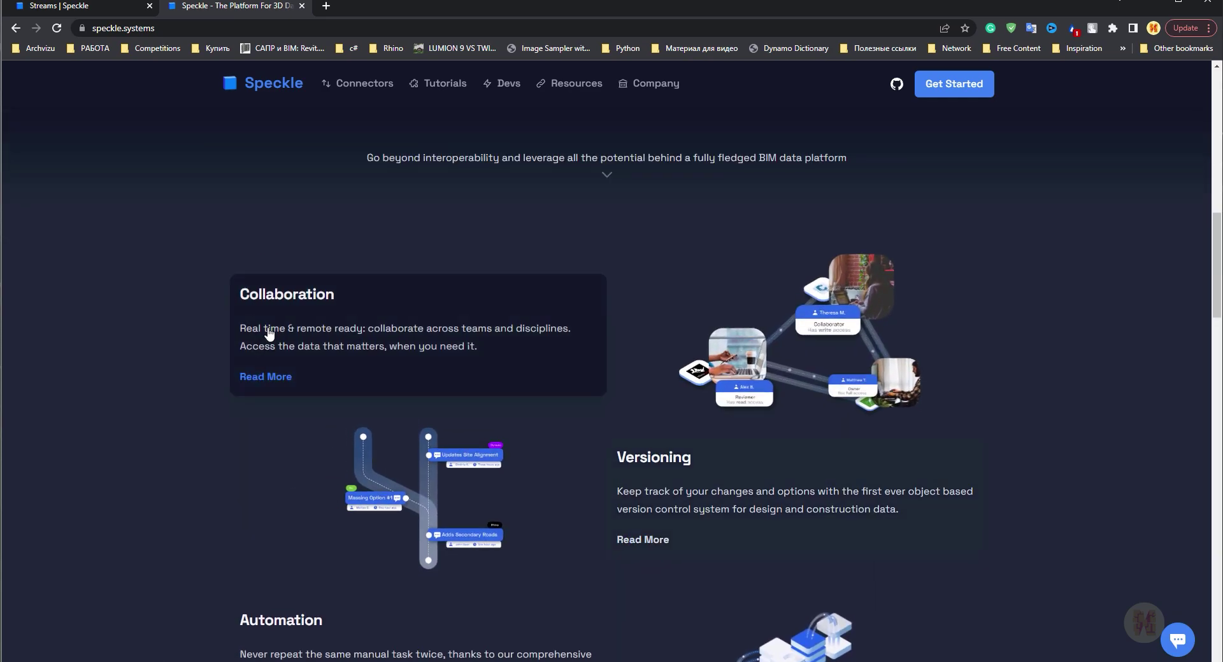
scroll(343, 389, "down", 2)
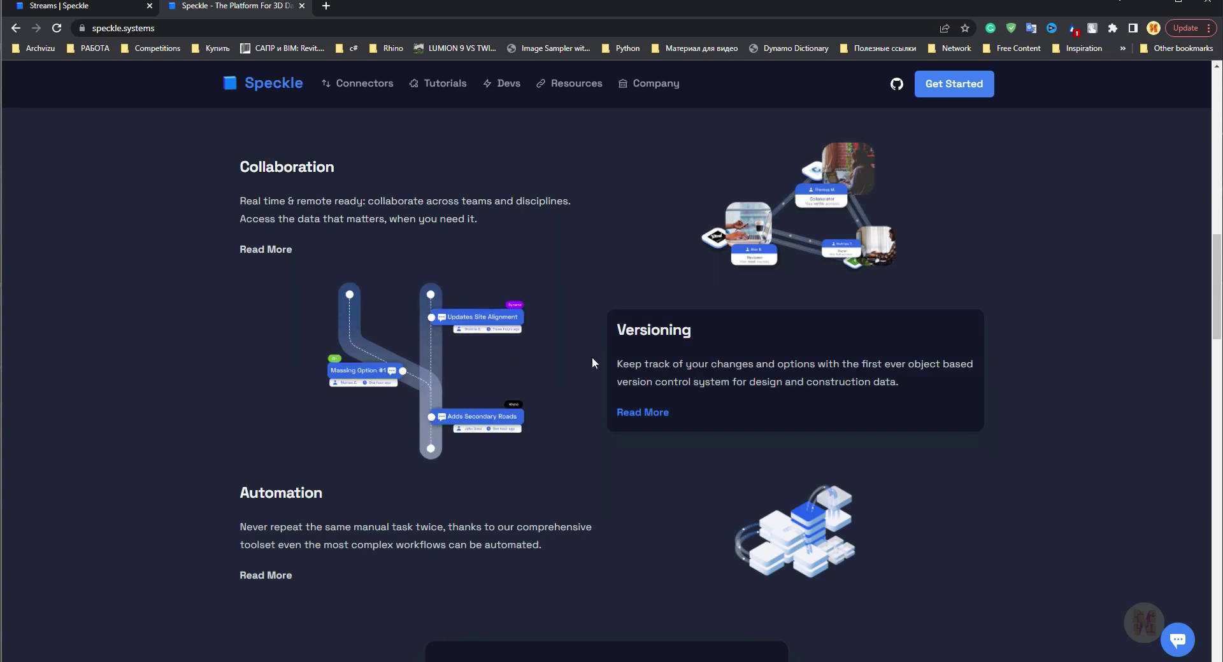
scroll(511, 377, "down", 10)
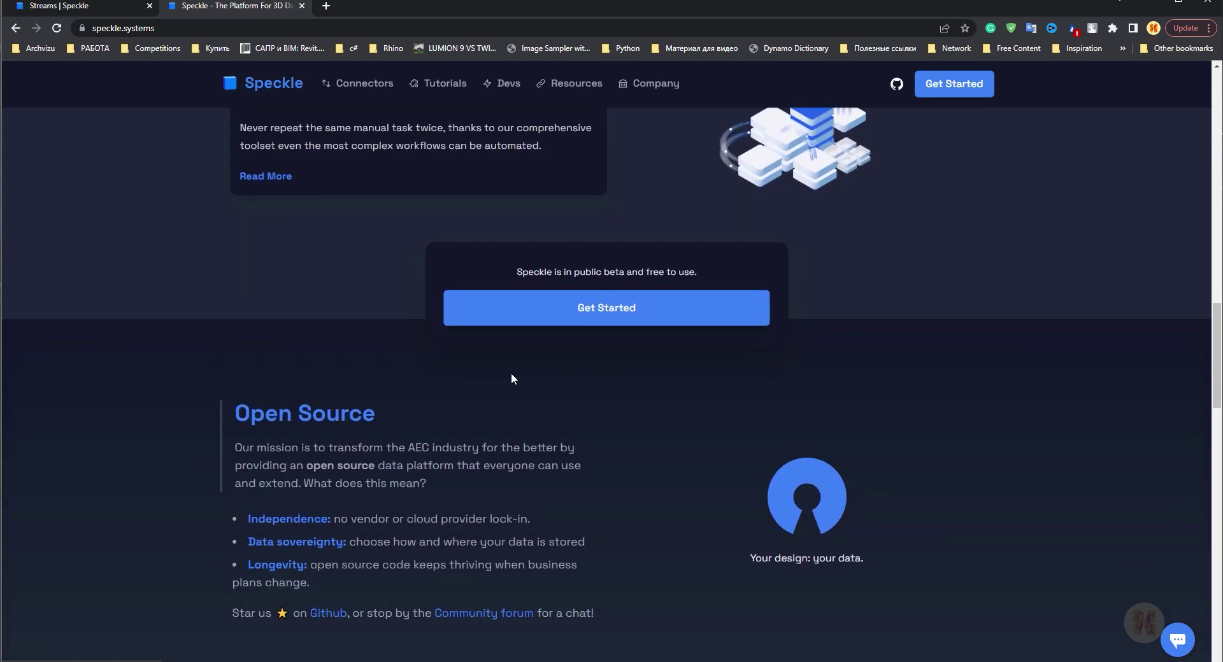
scroll(508, 384, "down", 5)
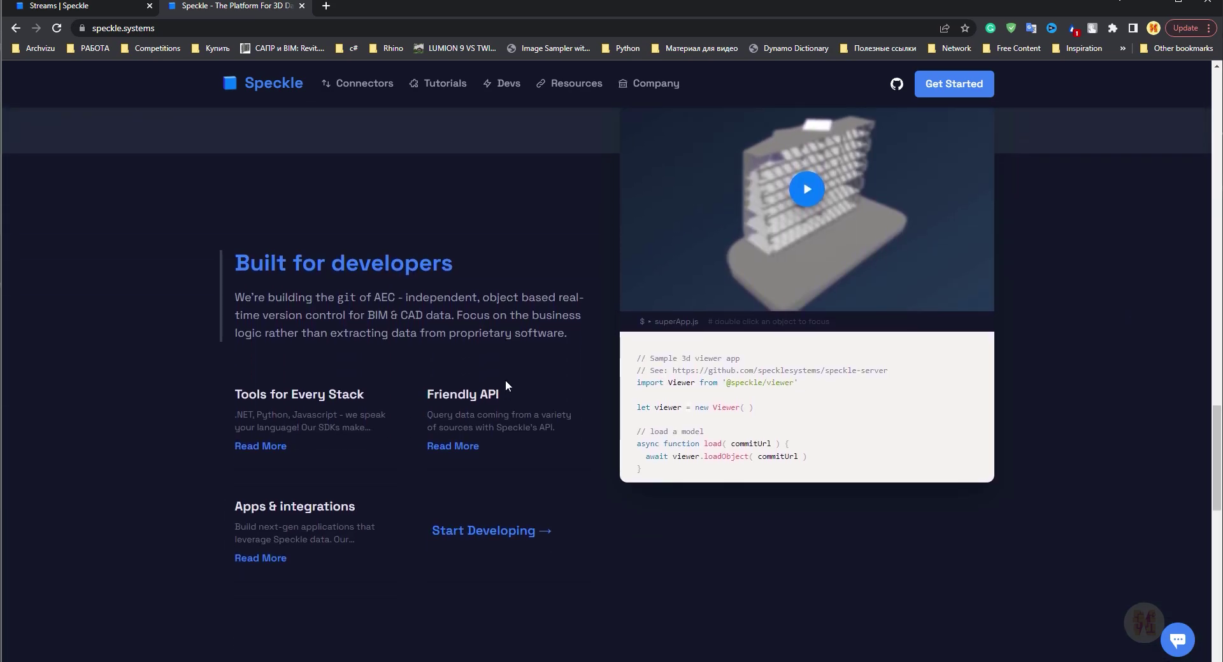
scroll(522, 445, "down", 2)
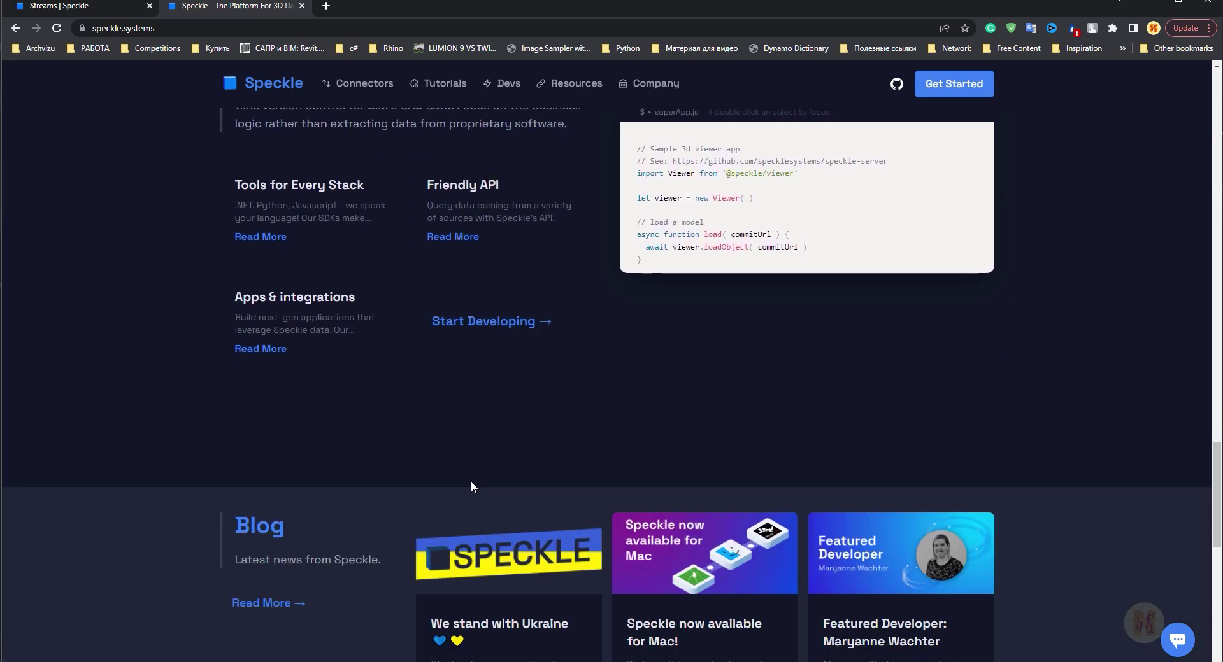
scroll(408, 493, "down", 3)
scroll(347, 493, "up", 8)
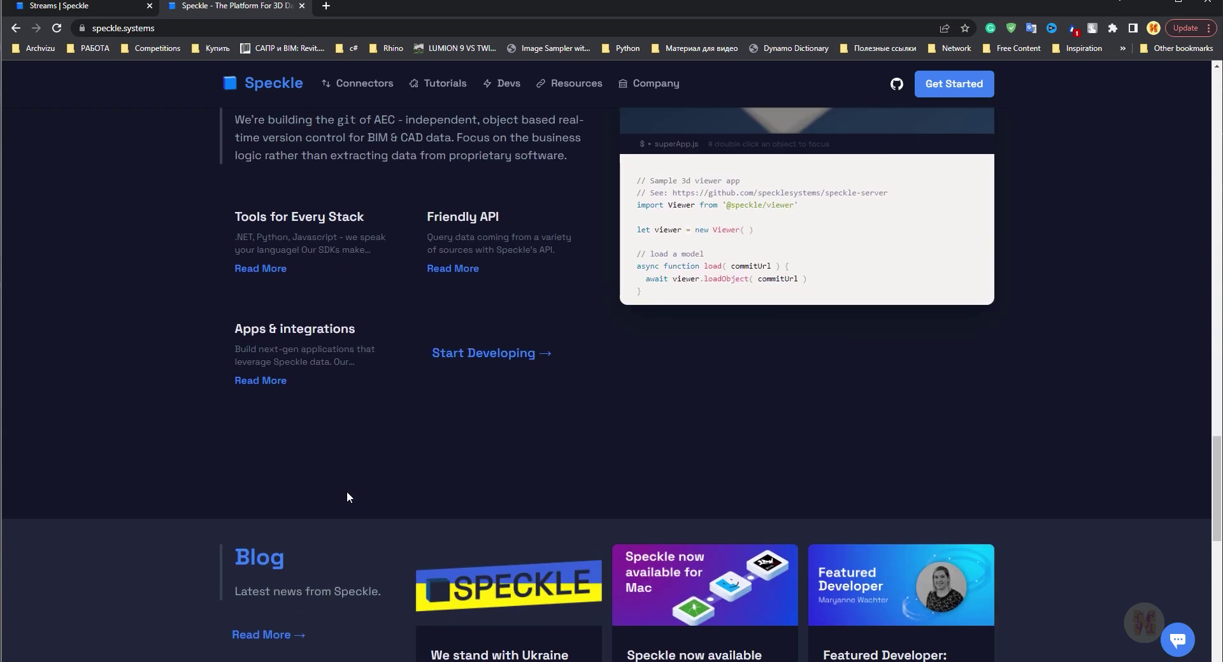
scroll(365, 500, "up", 10)
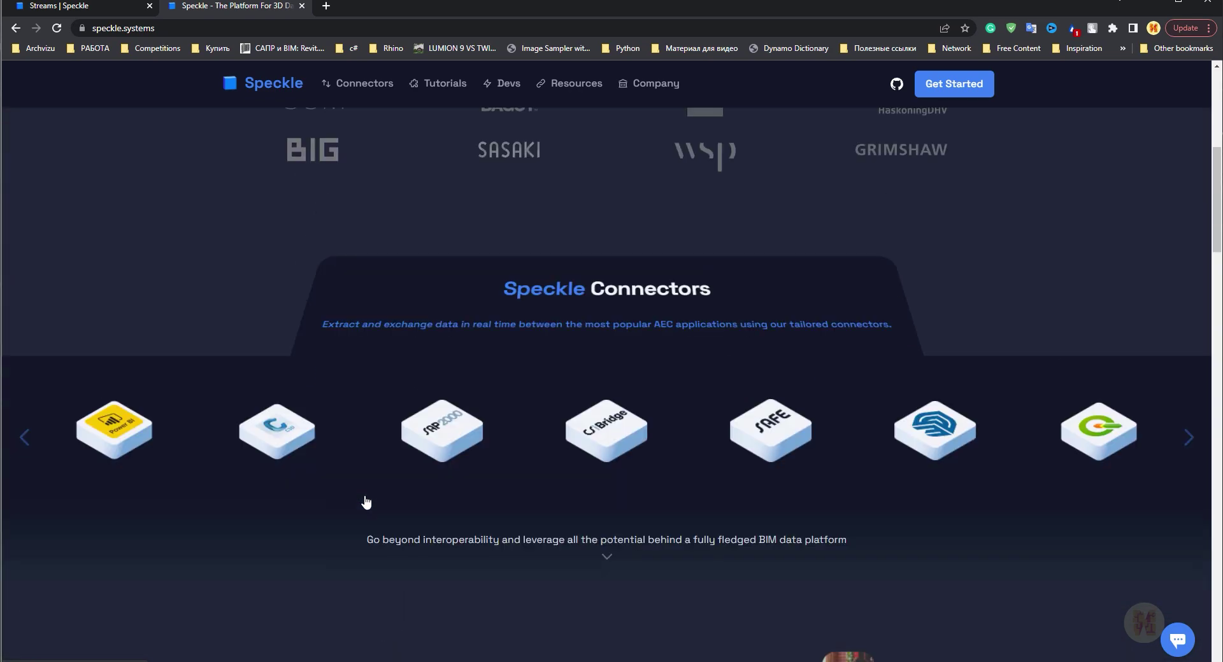
scroll(415, 426, "up", 2)
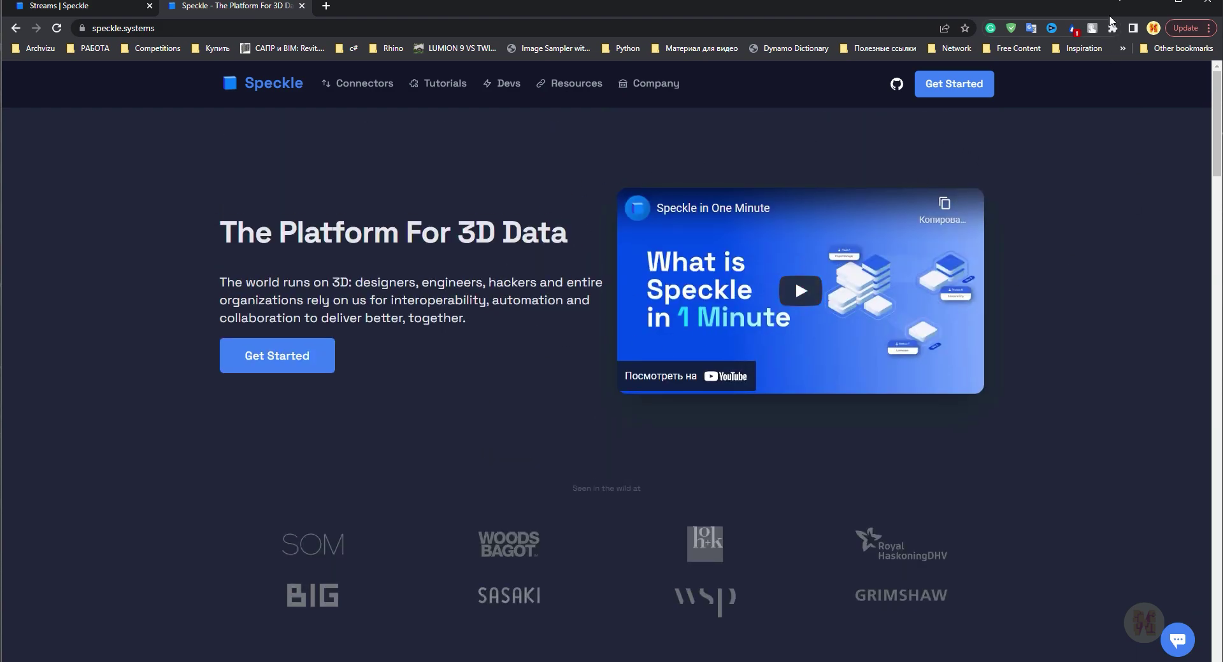
Step: Switch to Speckle Manager and examine its connector list, including the entries for Blender, Revit, Rhino and SketchUp
left_click(1163, 14)
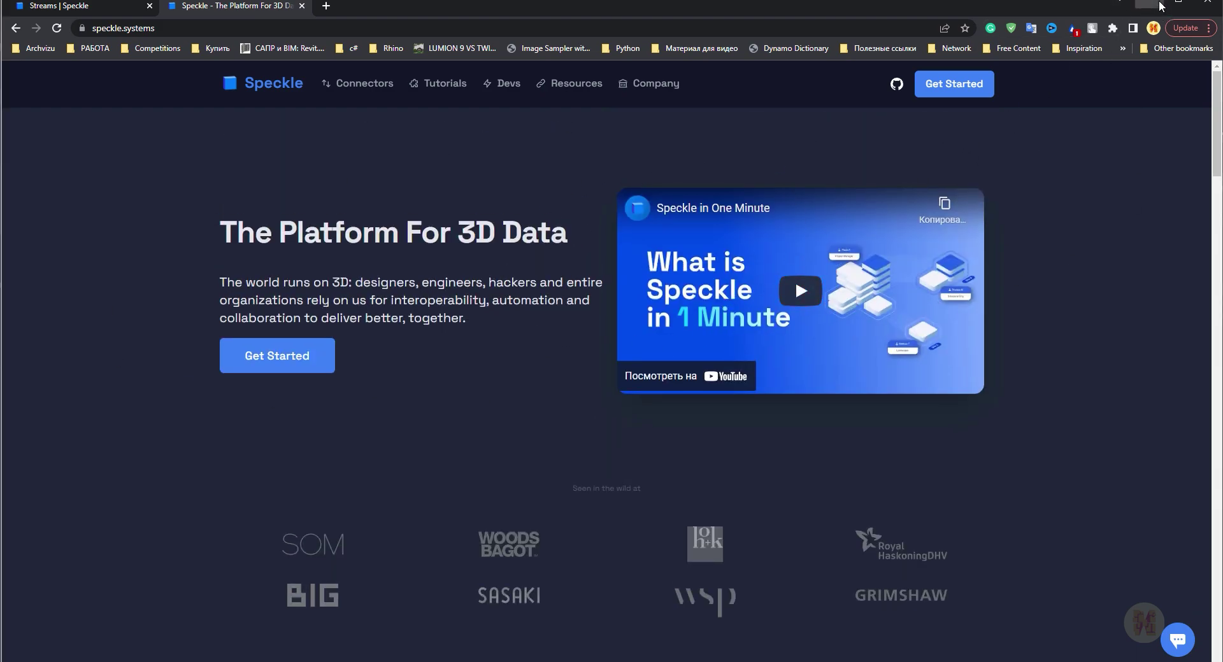
left_click_drag(0, 135, 619, 51)
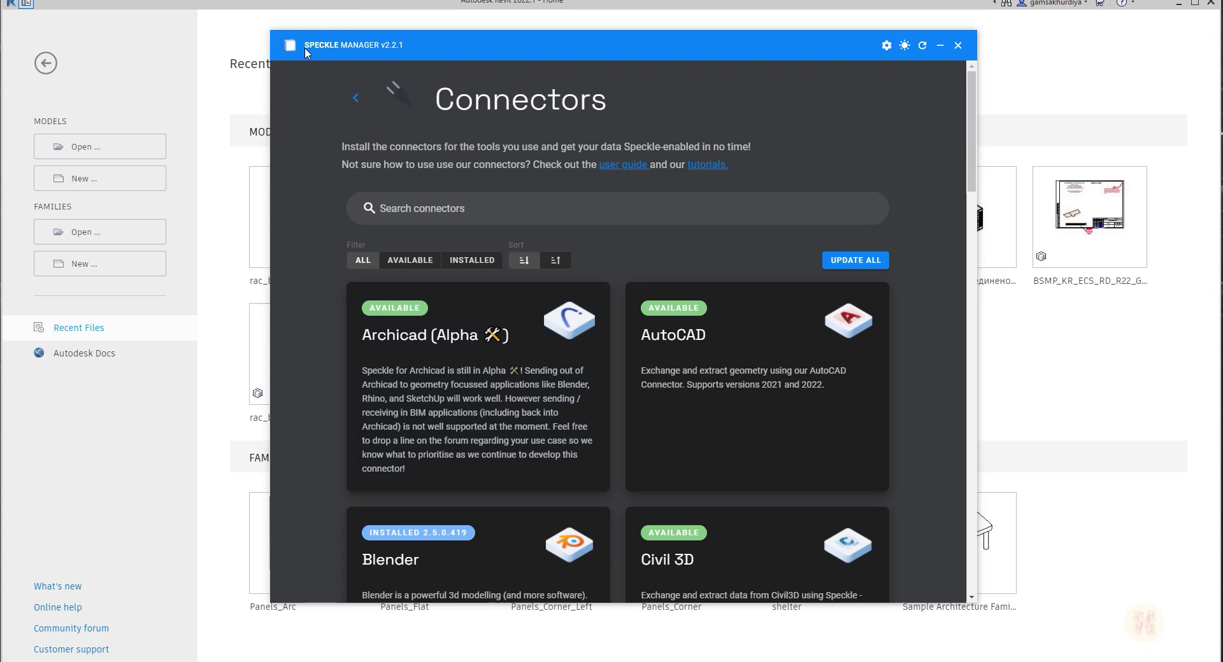
scroll(323, 392, "down", 1)
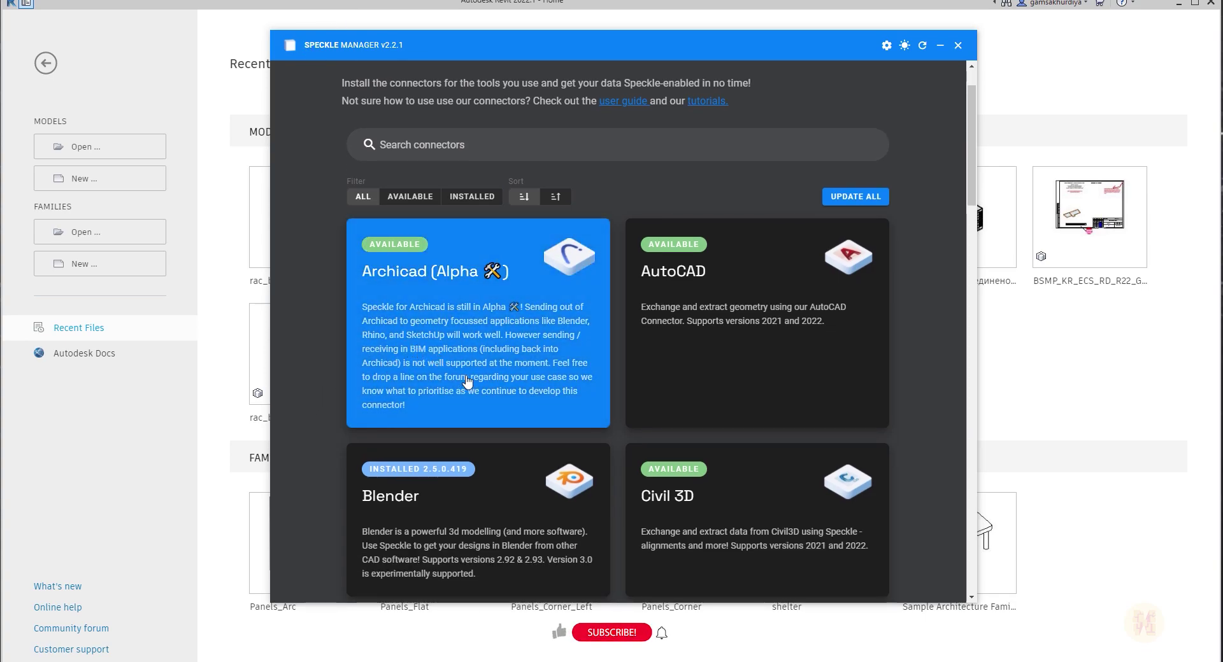
scroll(411, 436, "down", 1)
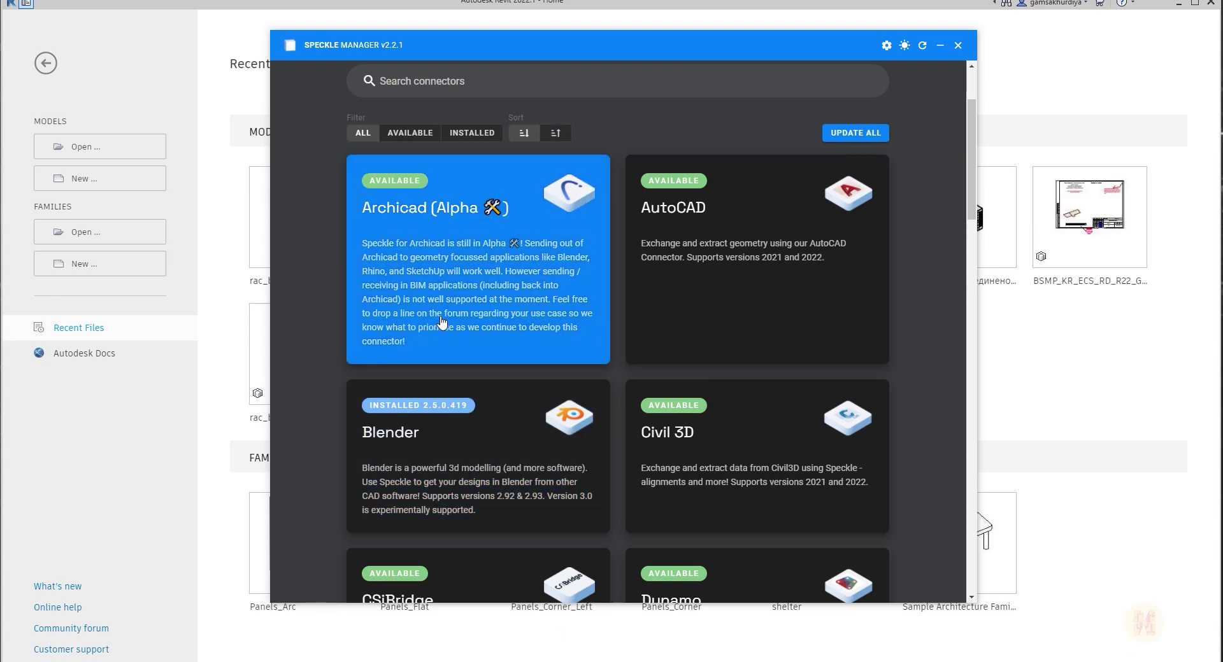
scroll(504, 250, "down", 5)
scroll(504, 250, "up", 2)
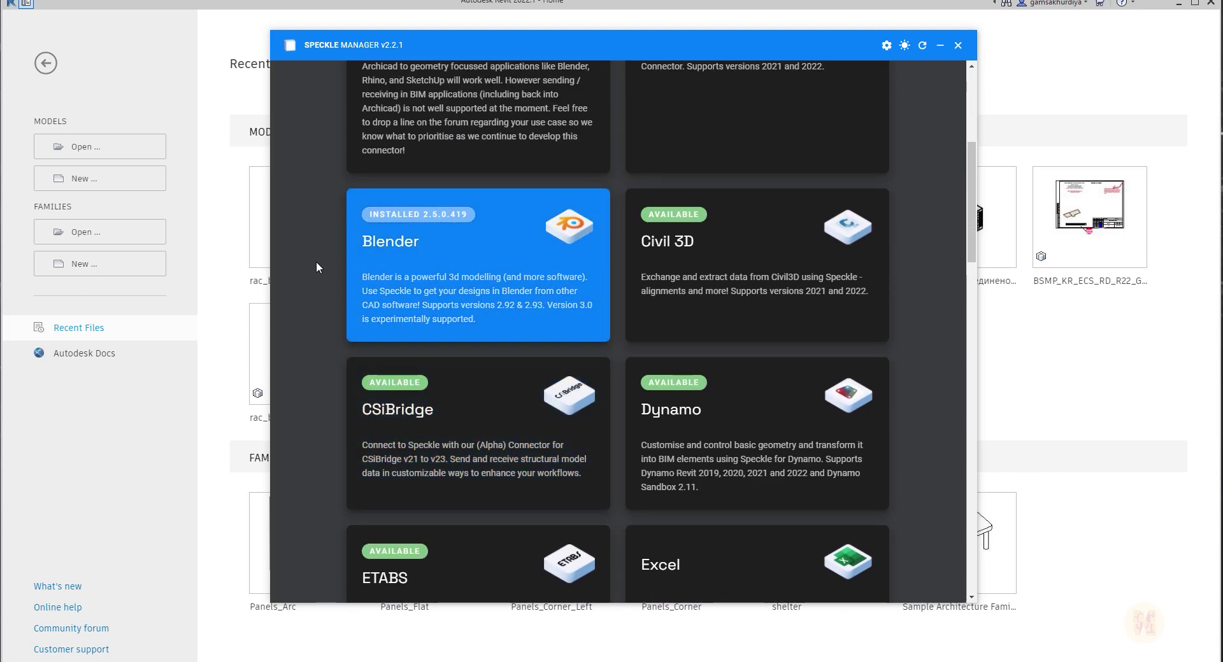
scroll(551, 305, "down", 15)
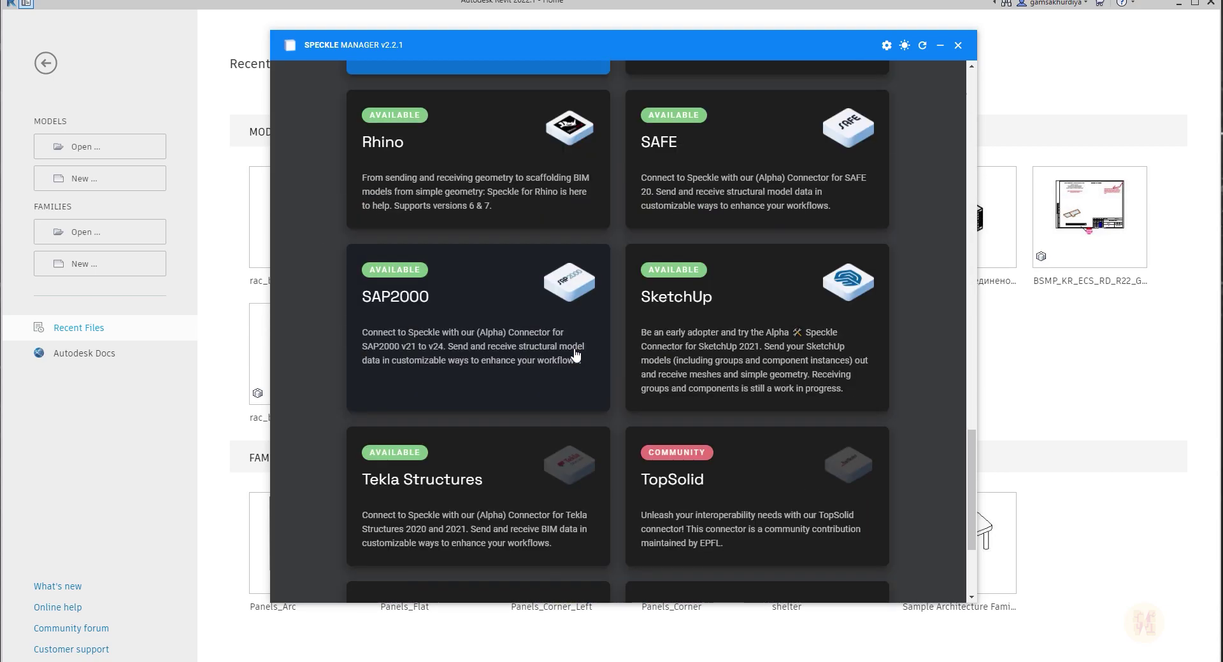
scroll(575, 354, "down", 2)
scroll(594, 379, "up", 6)
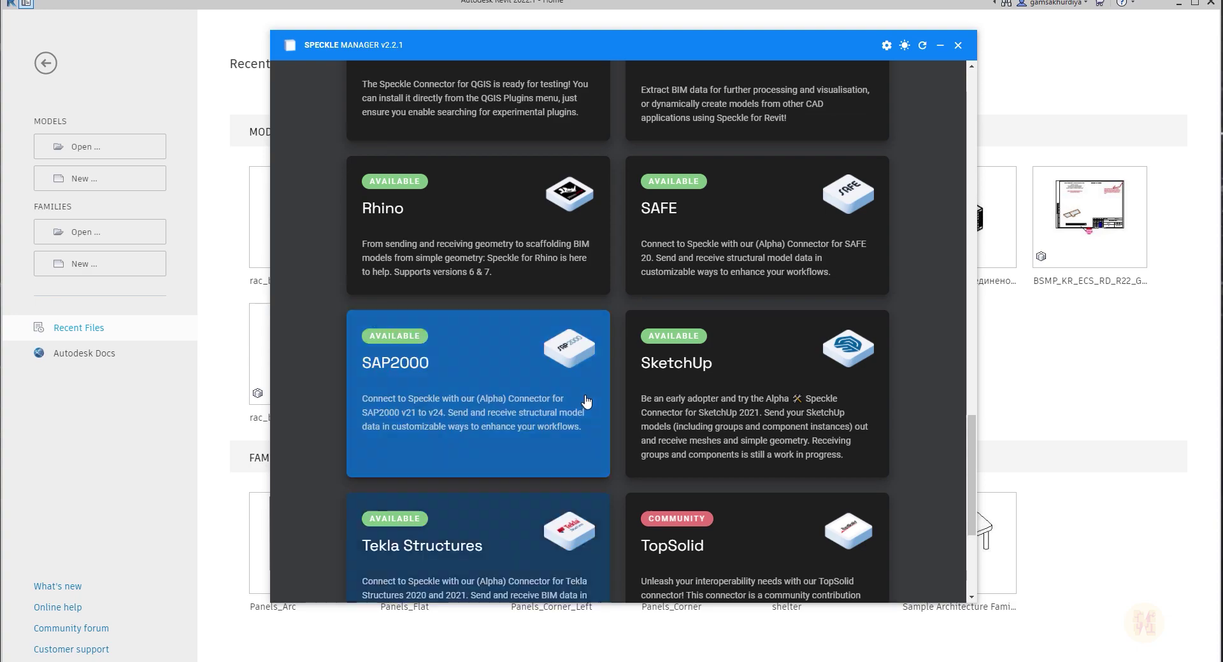
scroll(568, 452, "up", 4)
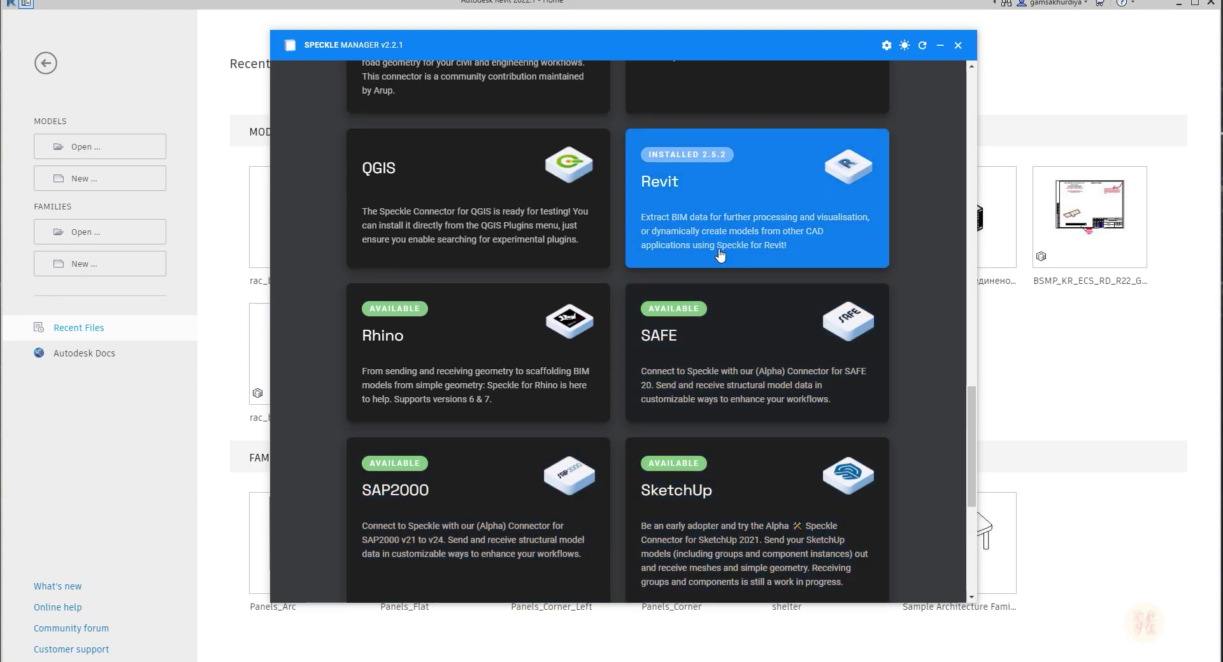
scroll(637, 325, "up", 3)
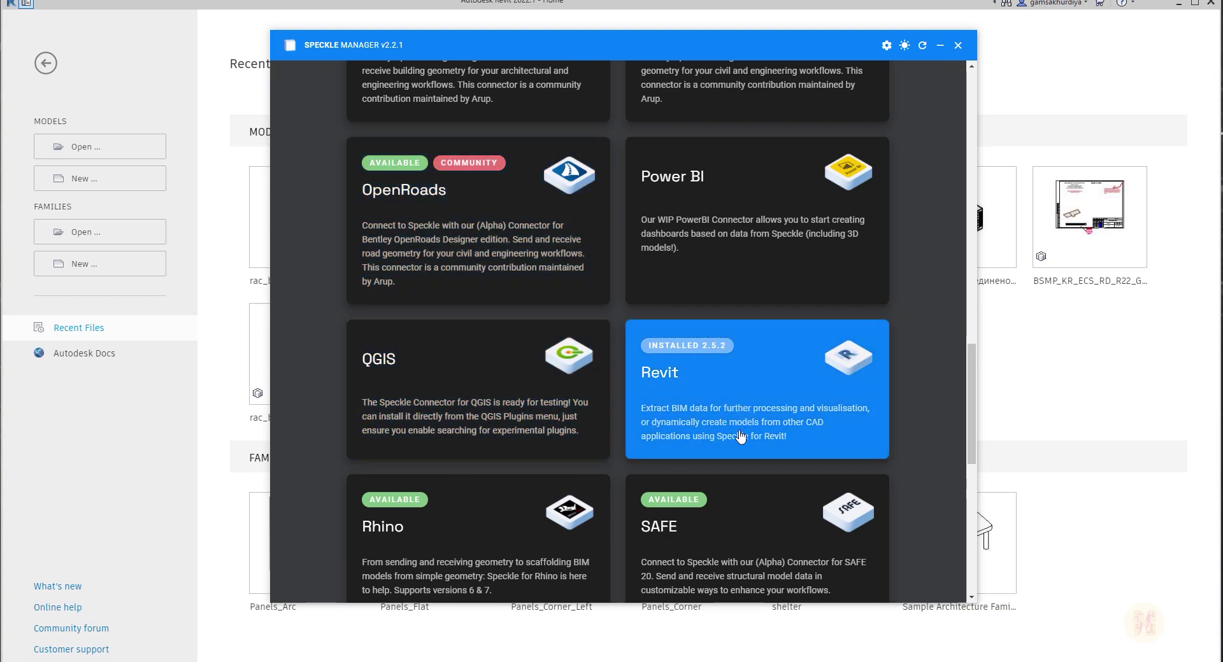
scroll(414, 426, "up", 10)
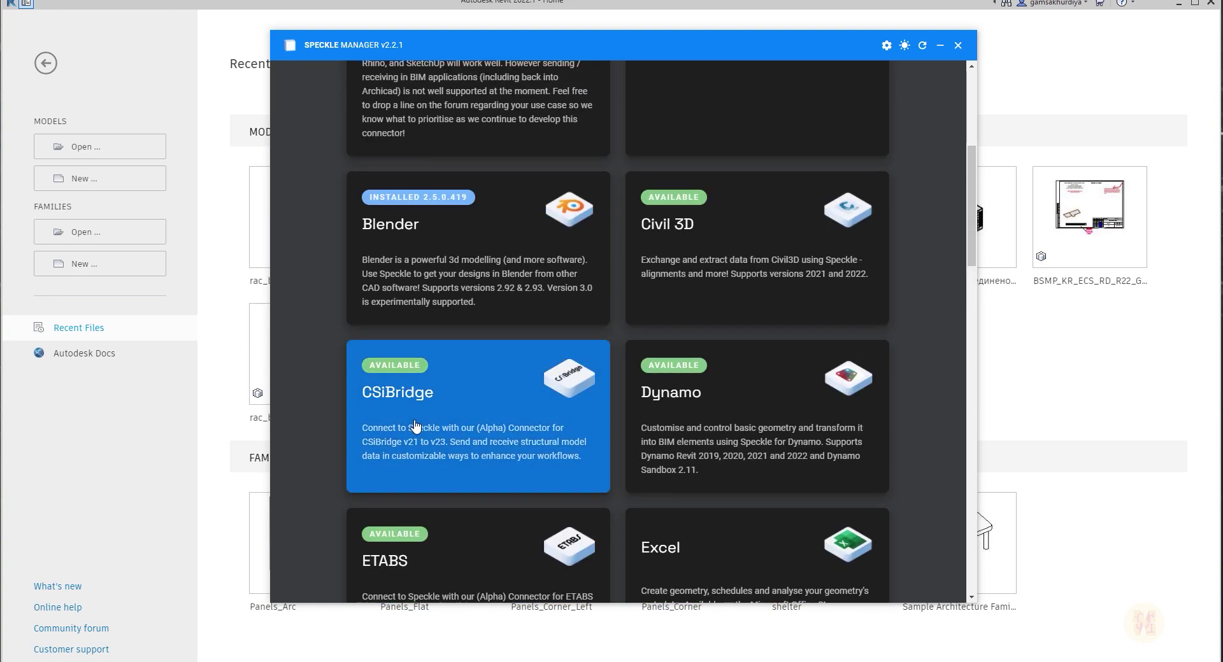
scroll(491, 499, "up", 5)
scroll(503, 497, "down", 3)
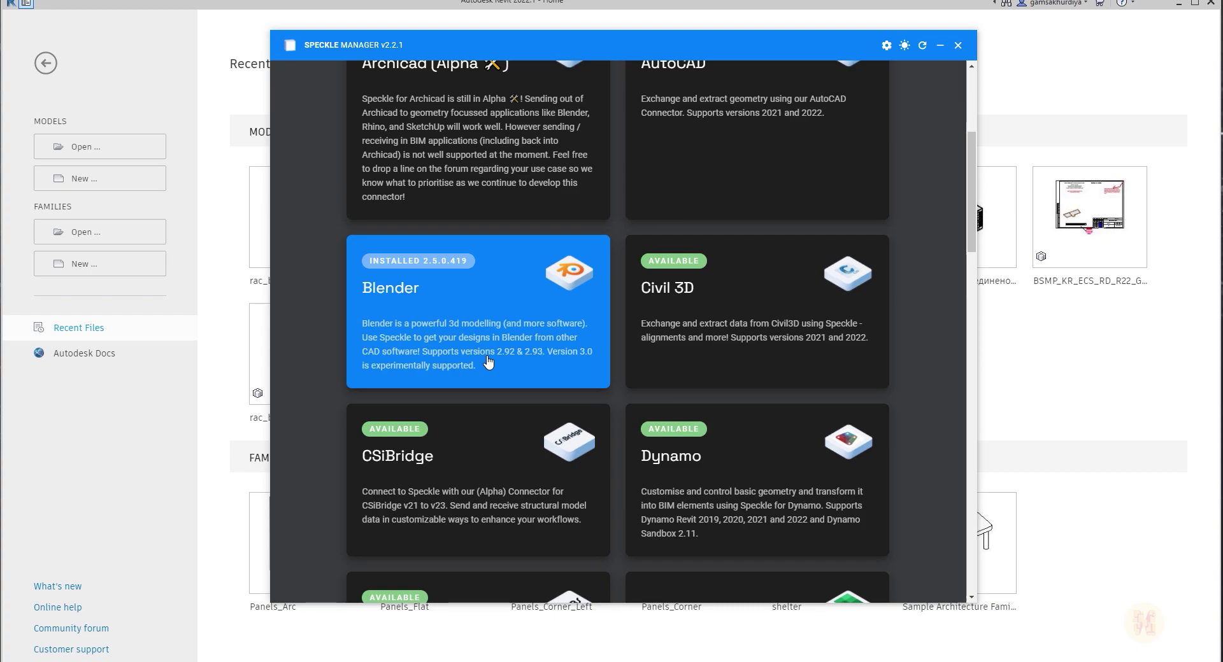
scroll(500, 388, "down", 15)
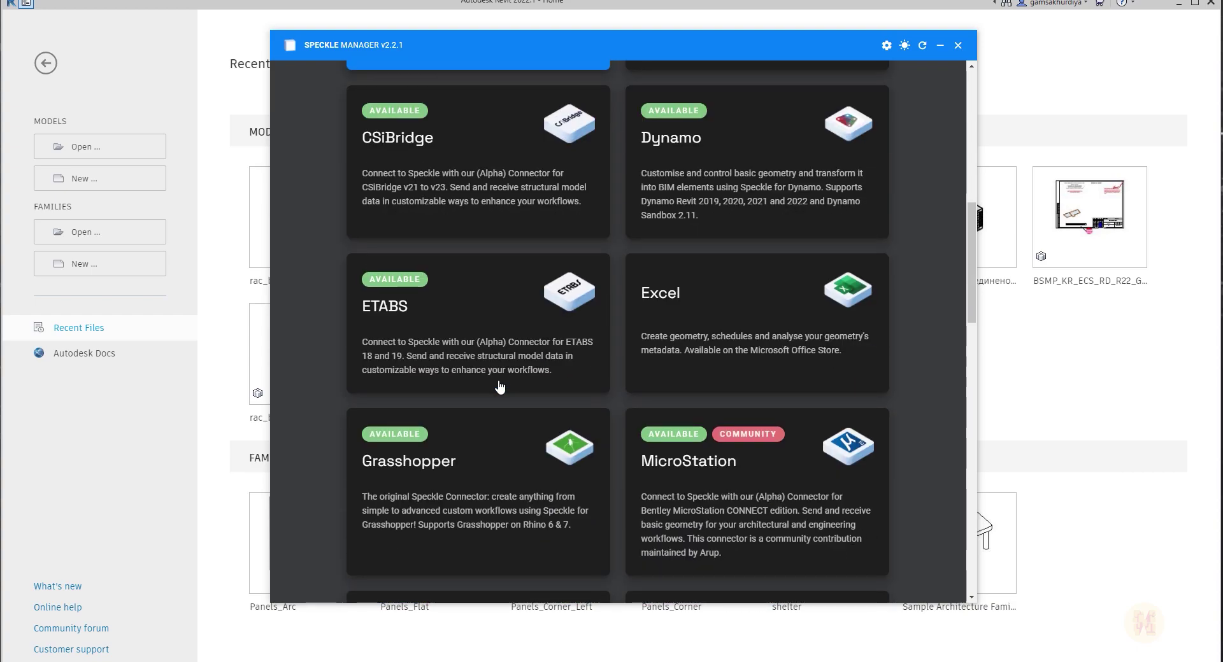
scroll(662, 367, "up", 1)
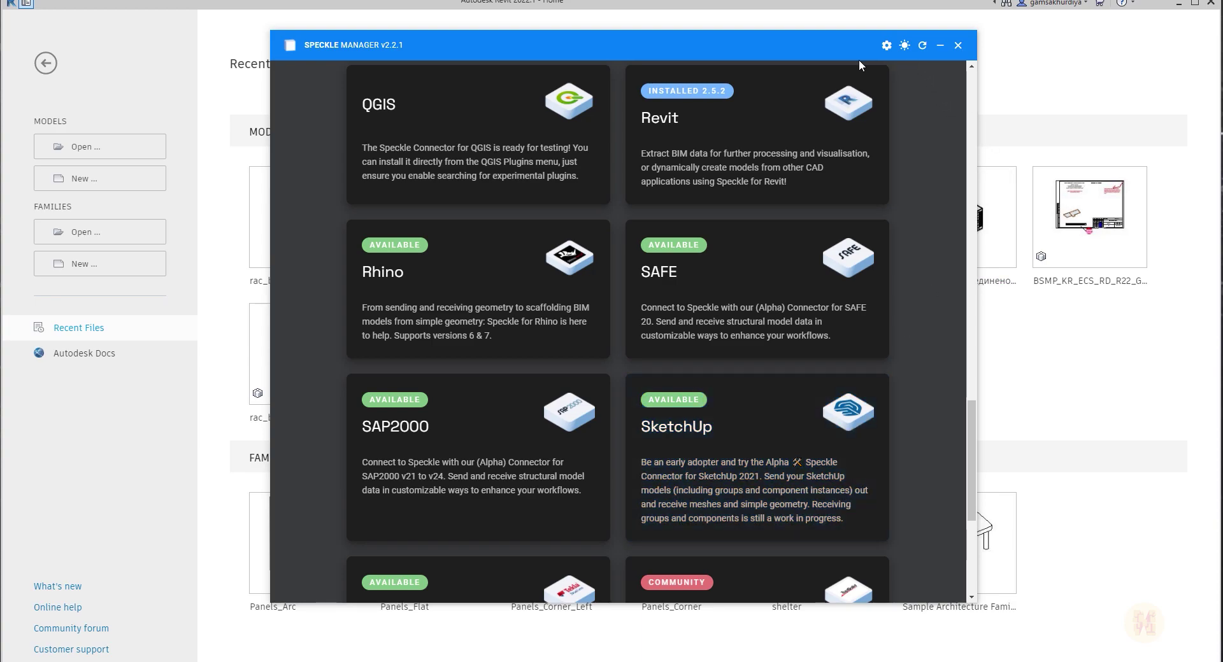
Step: Switch back to Revit, open the rac_basic_sample_project model and display it in the default 3D view
left_click(939, 51)
left_click(337, 238)
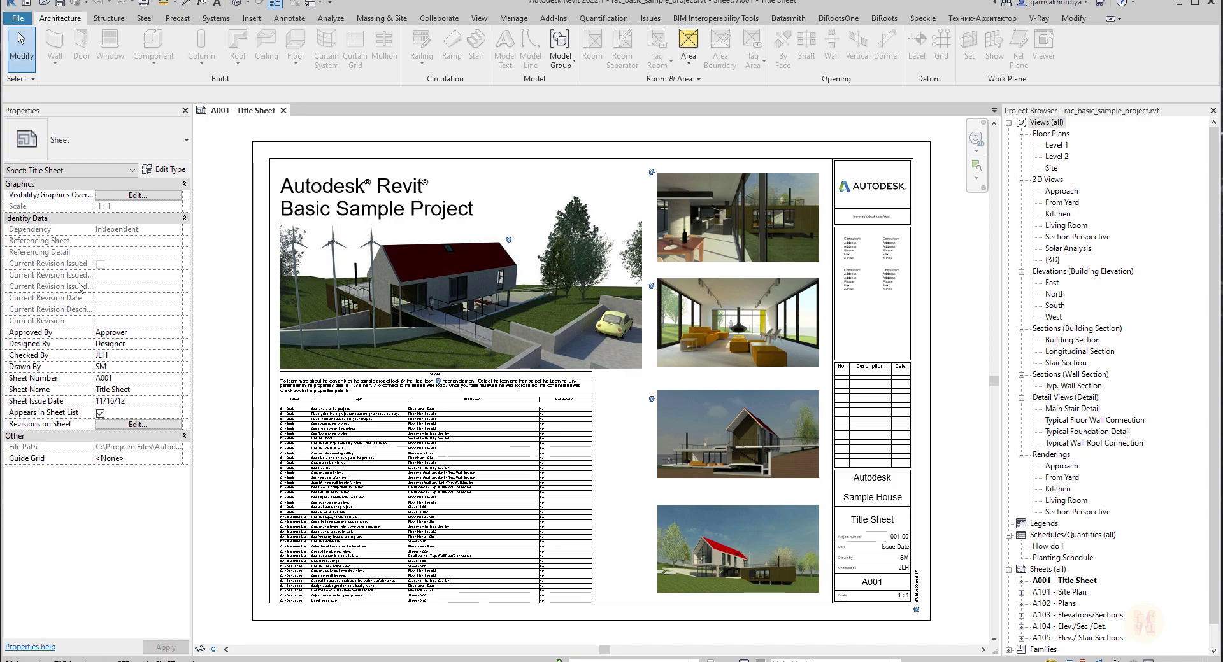
left_click(239, 5)
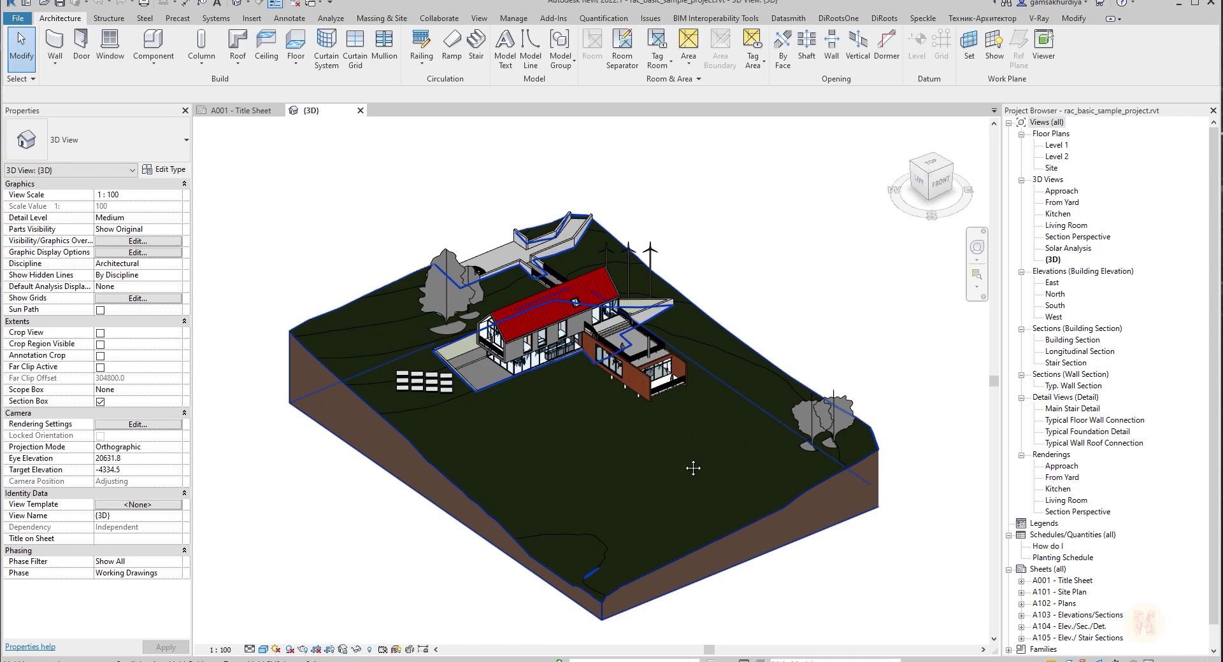
middle_click_drag(698, 469, 701, 445)
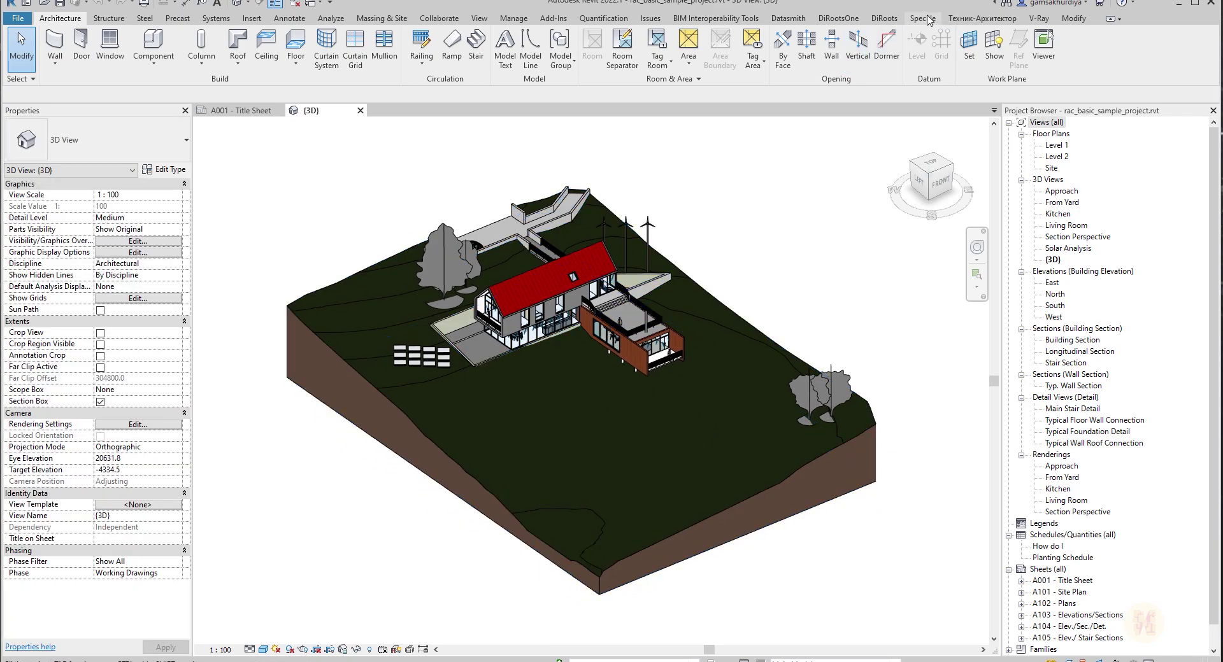
Step: Open the Speckle connector for Revit and create a public stream named Test_Project
left_click(931, 19)
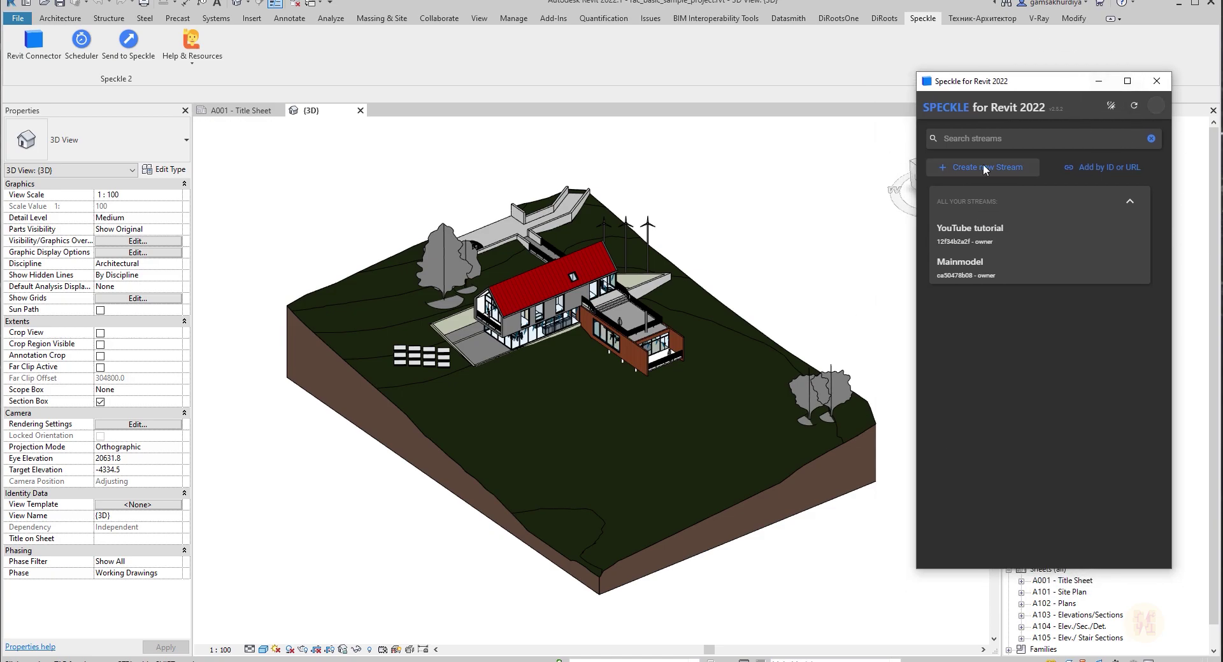
left_click_drag(1038, 85, 1057, 120)
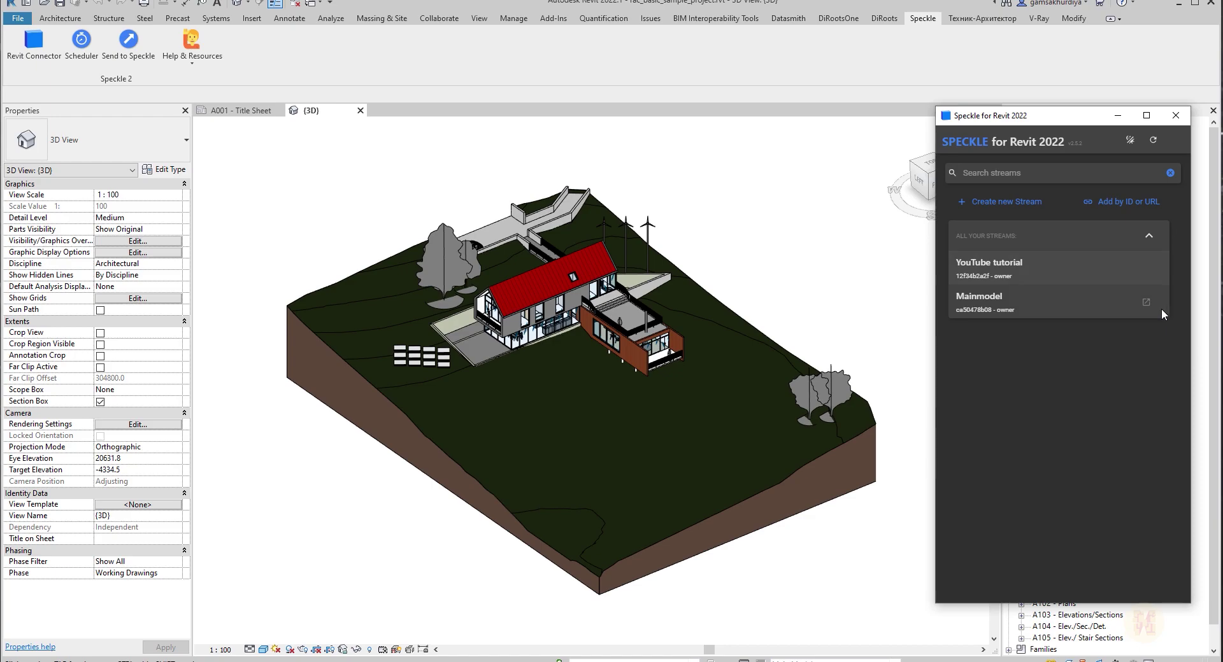
left_click(1007, 202)
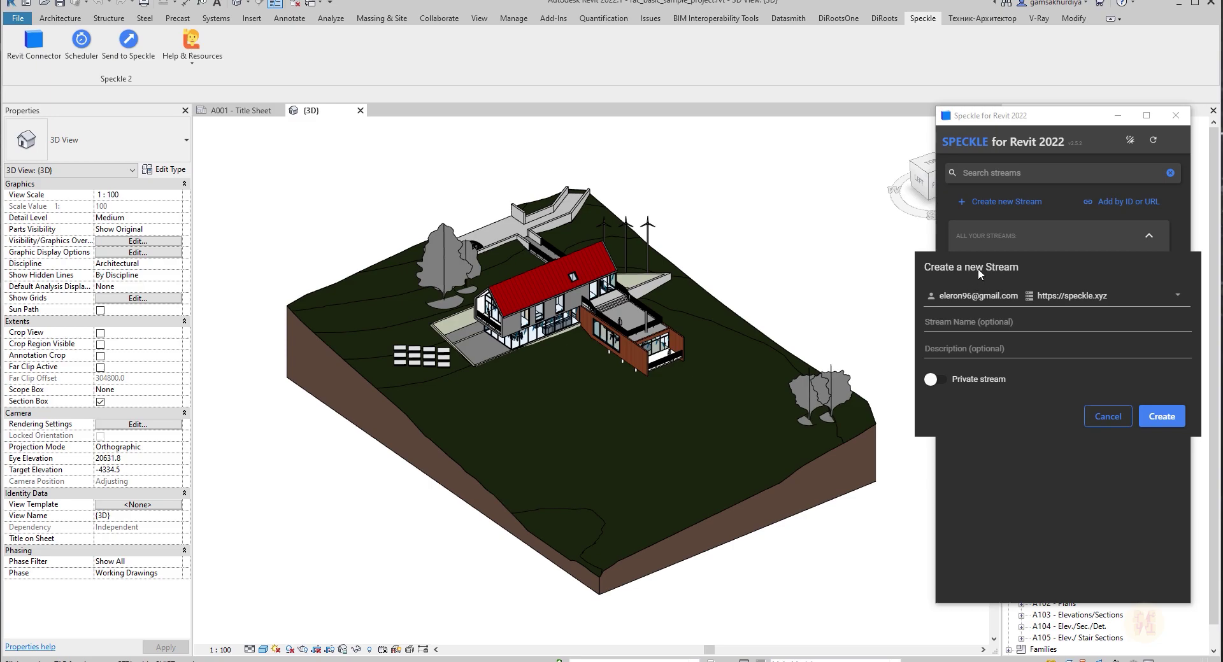
left_click(1017, 321)
type("Test")
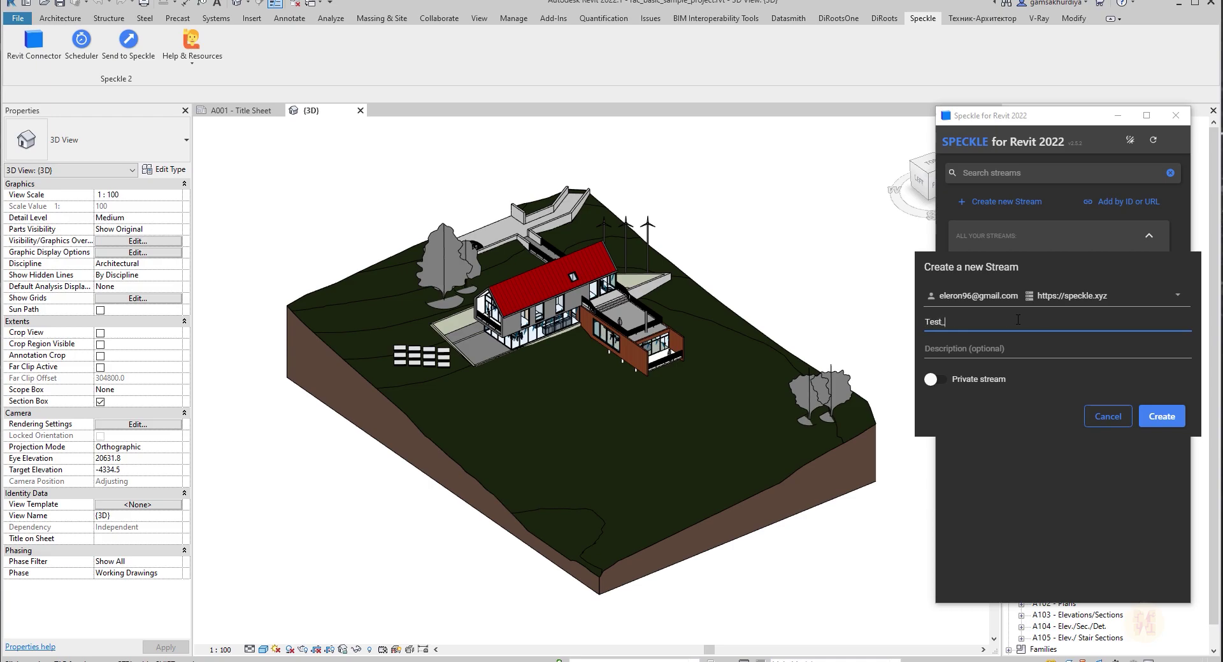
type("_Project")
left_click(931, 380)
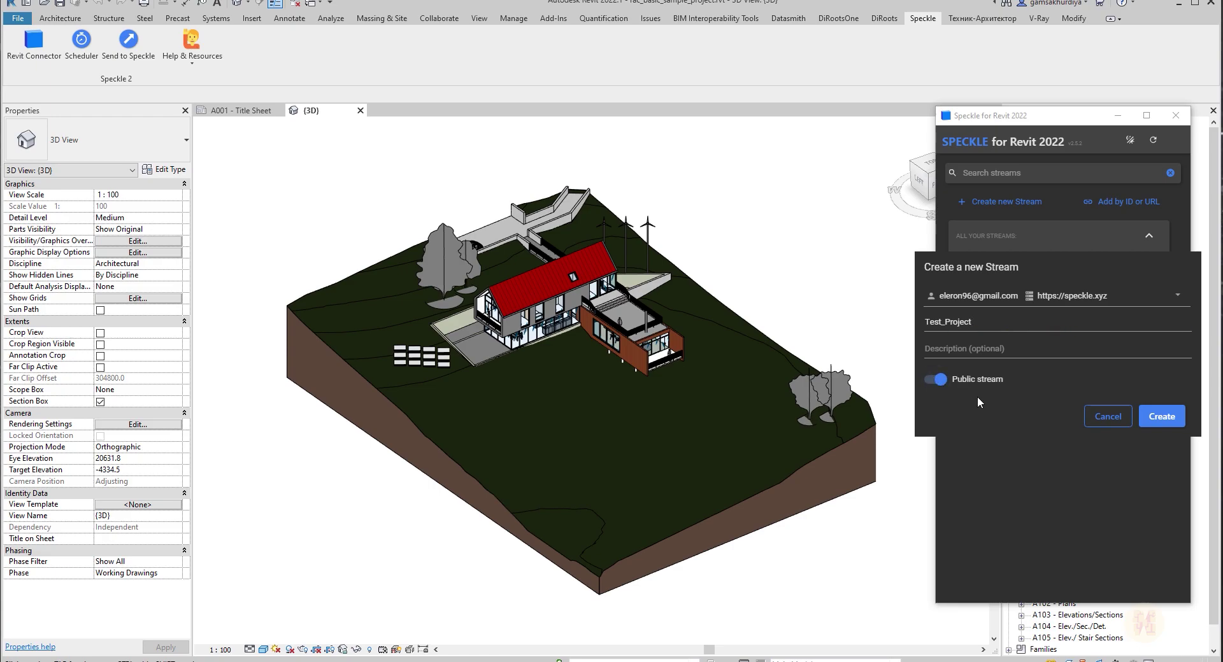
left_click(1160, 415)
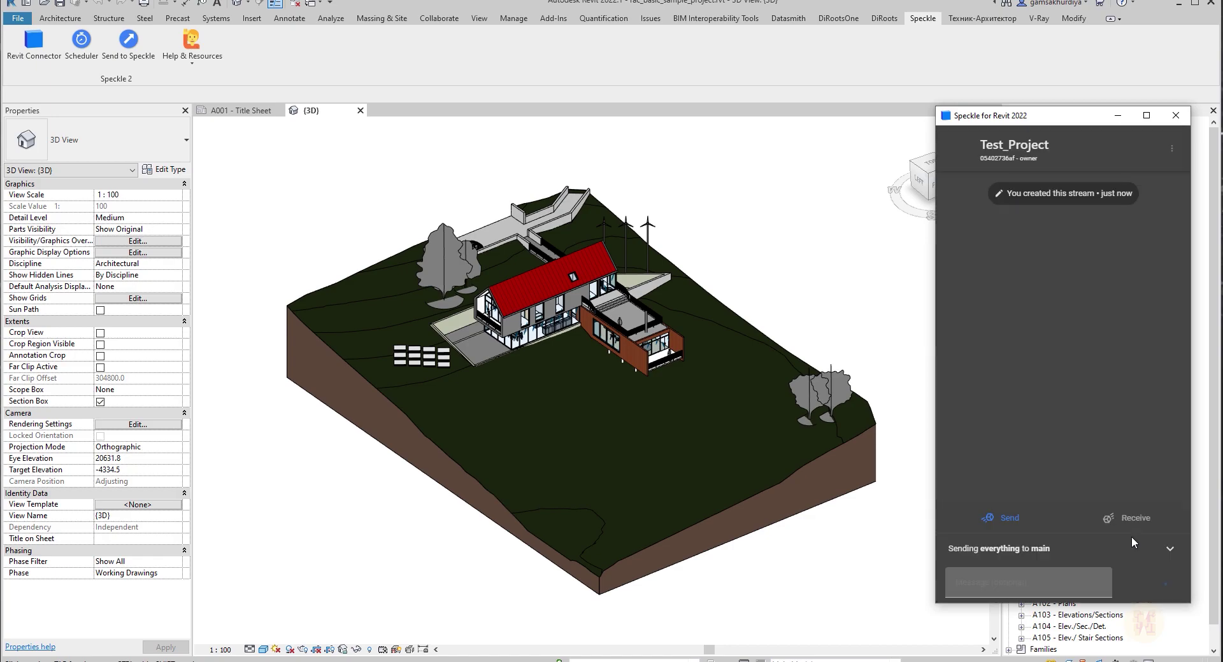
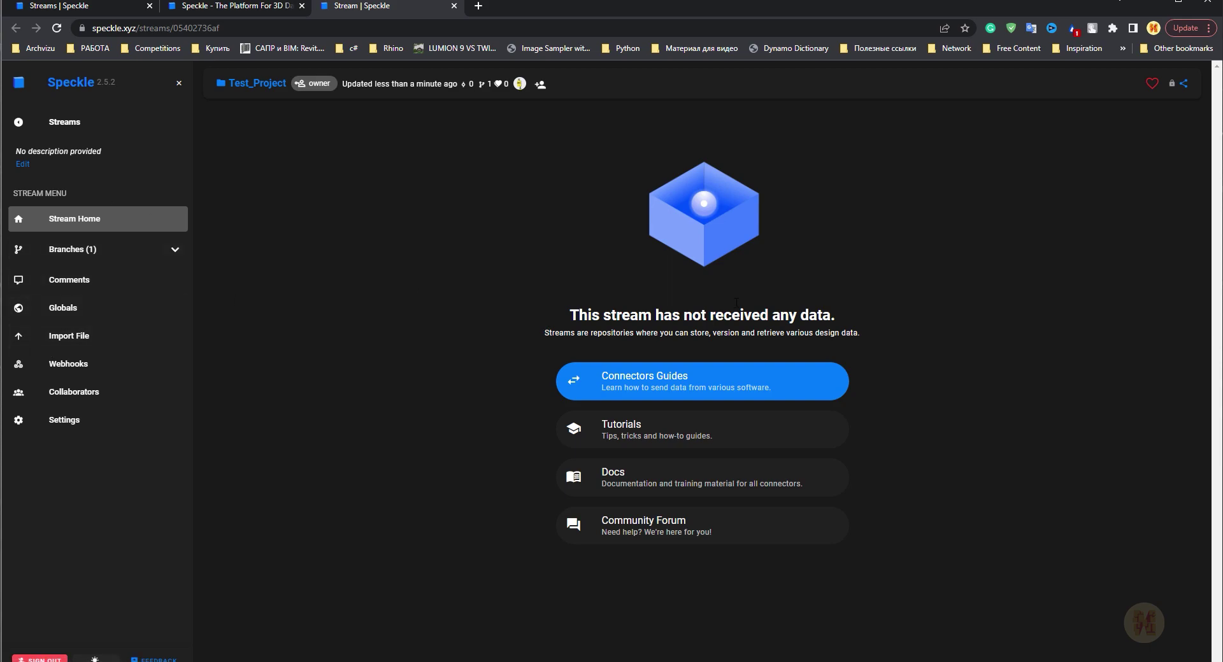
Step: Switch back to Revit and hide every model category except Walls in the {3D} view's visibility overrides
left_click(1149, 3)
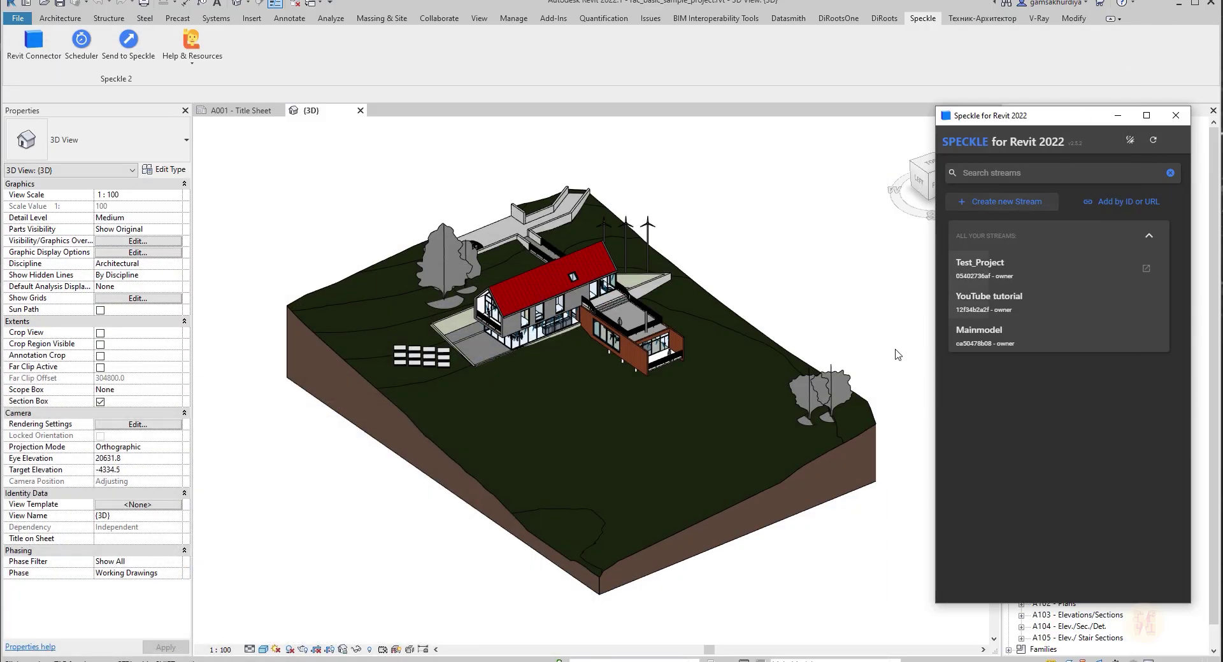
left_click(834, 312)
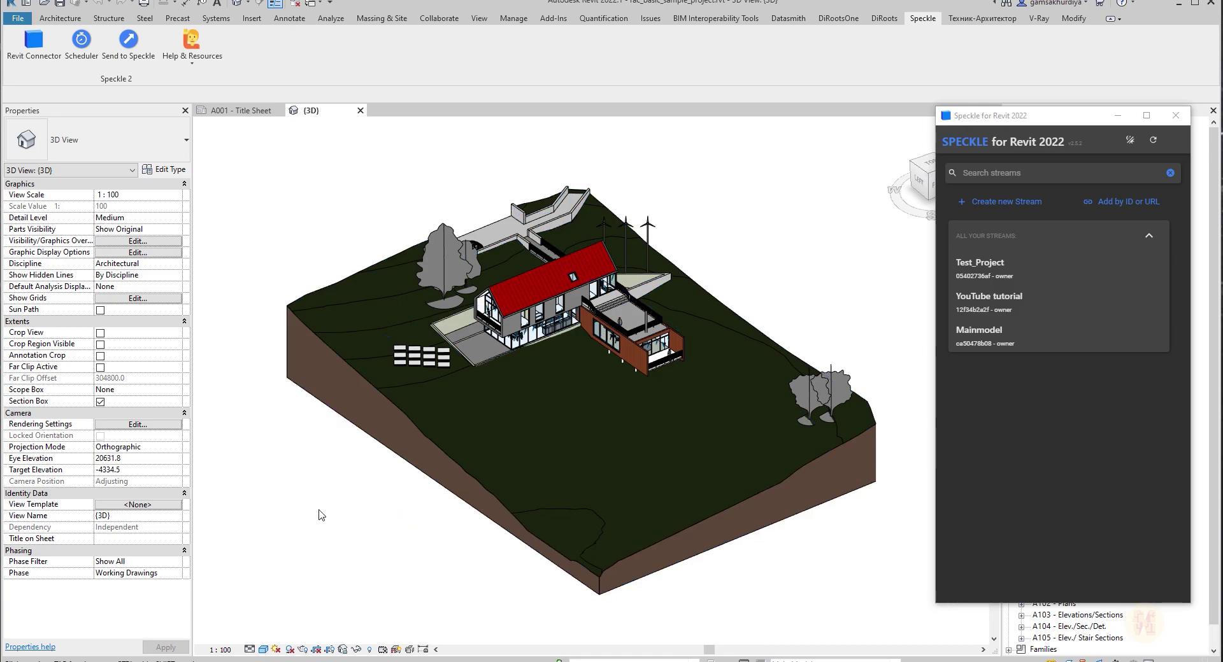
key("v")
key("g")
left_click_drag(22, 210, 635, 156)
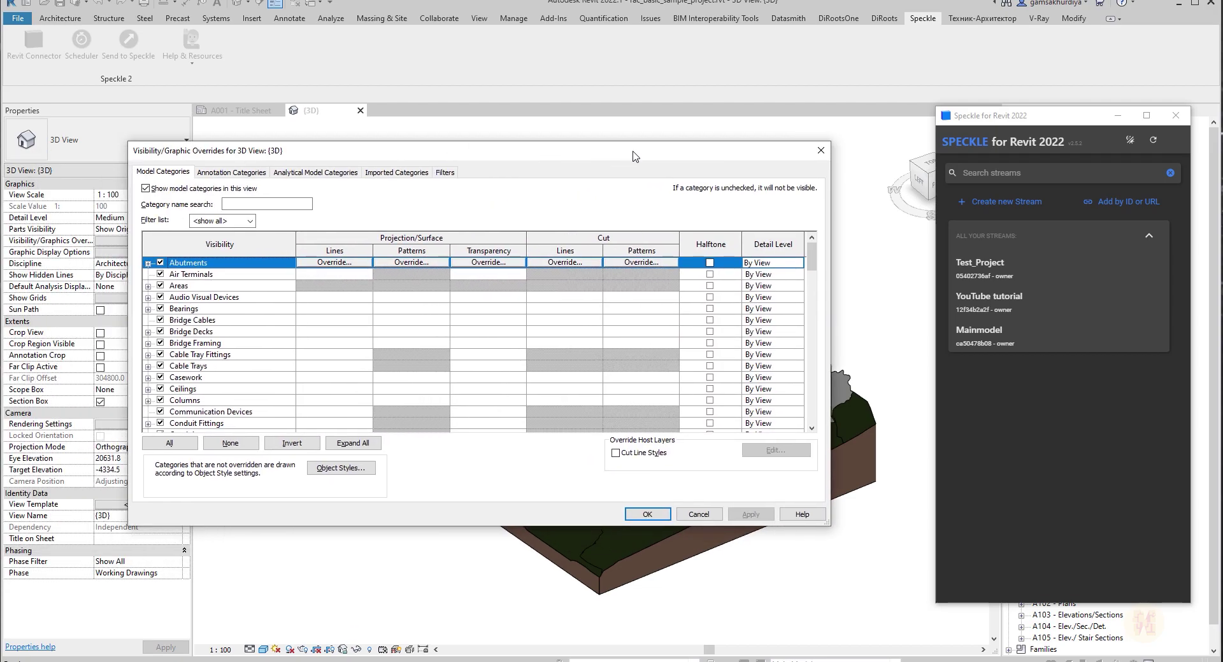
left_click(186, 447)
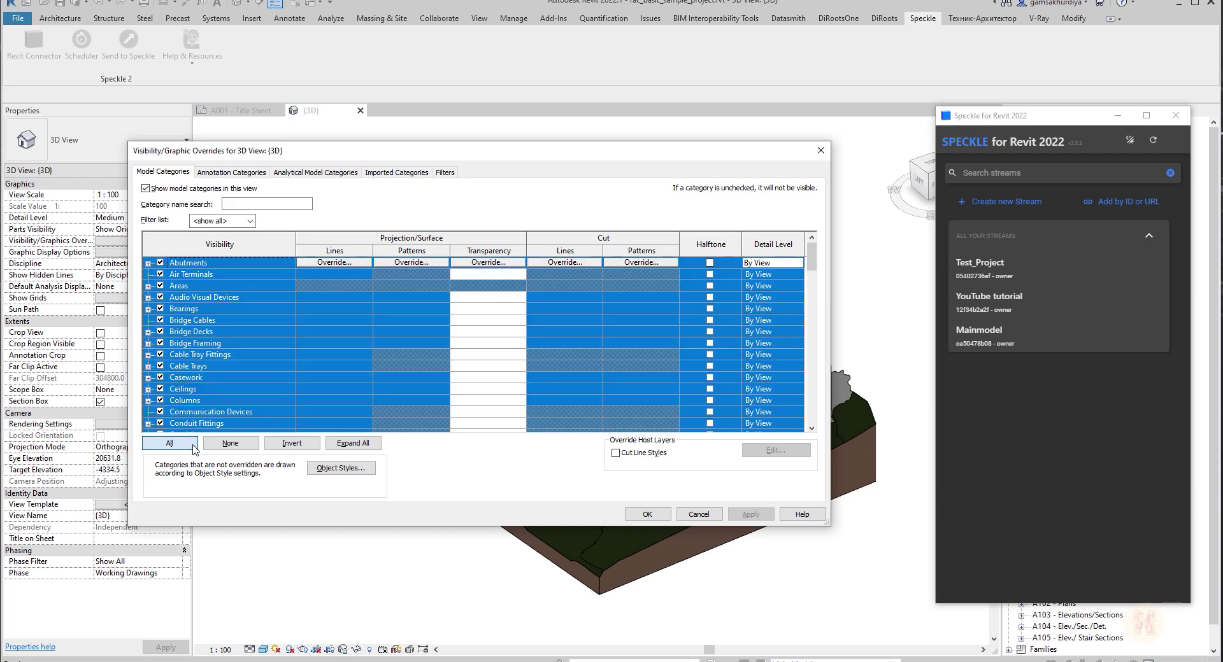
left_click(161, 275)
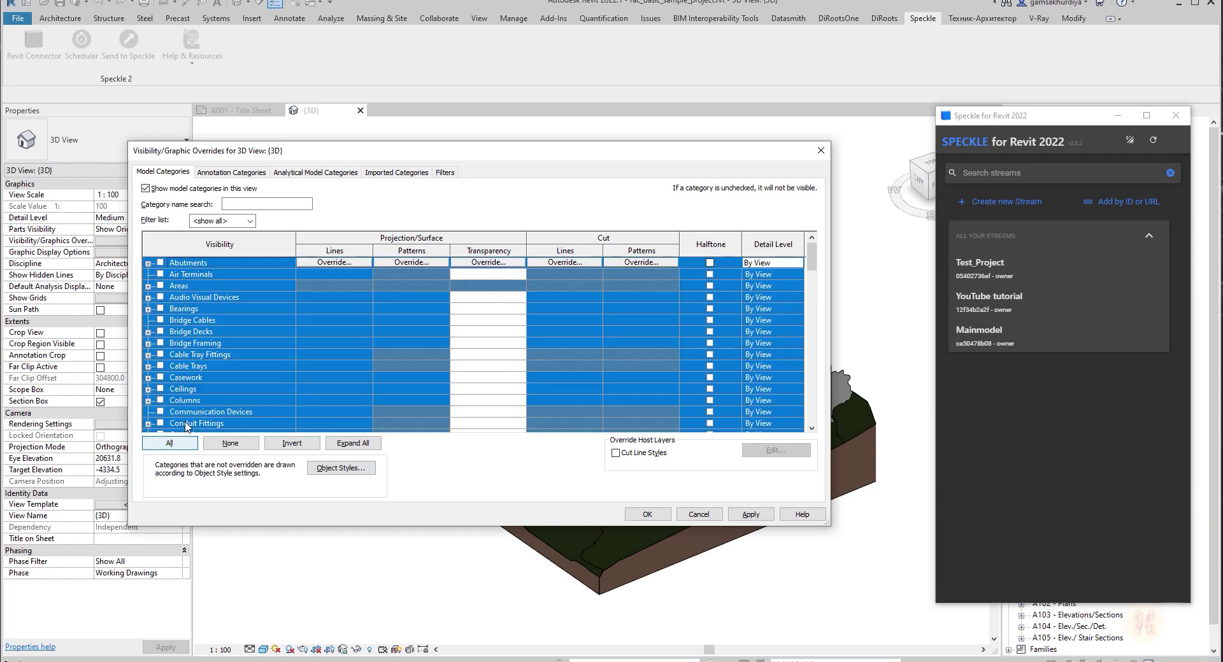
left_click(230, 443)
scroll(233, 362, "down", 15)
scroll(230, 361, "down", 10)
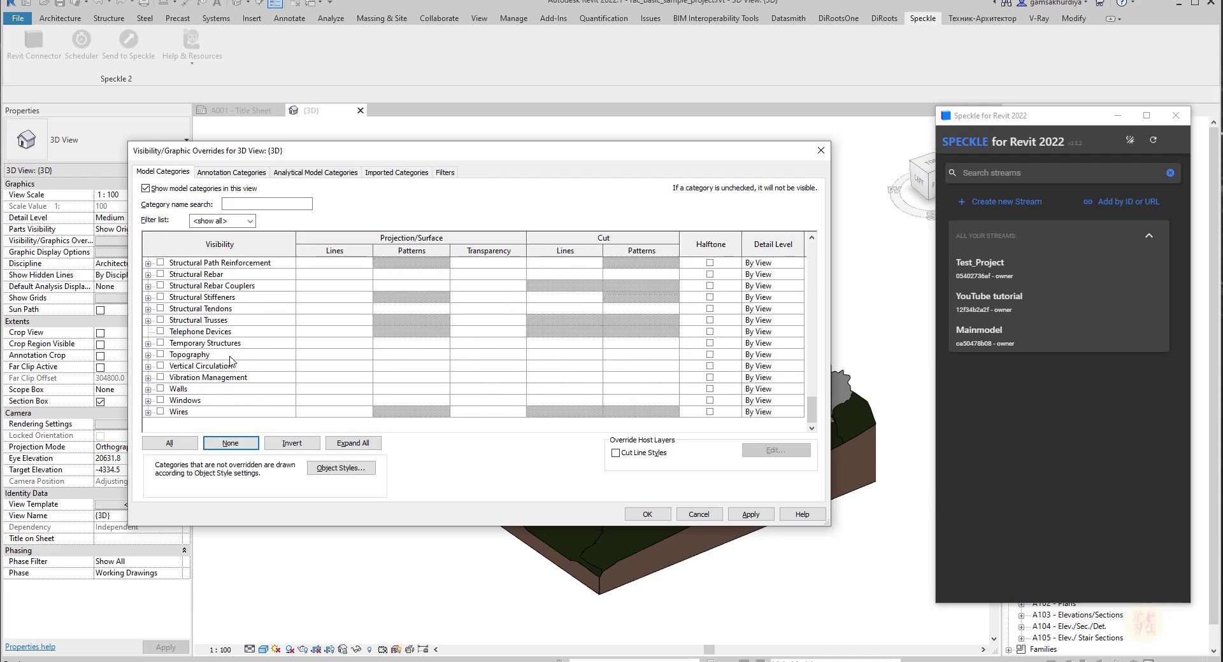
left_click(160, 389)
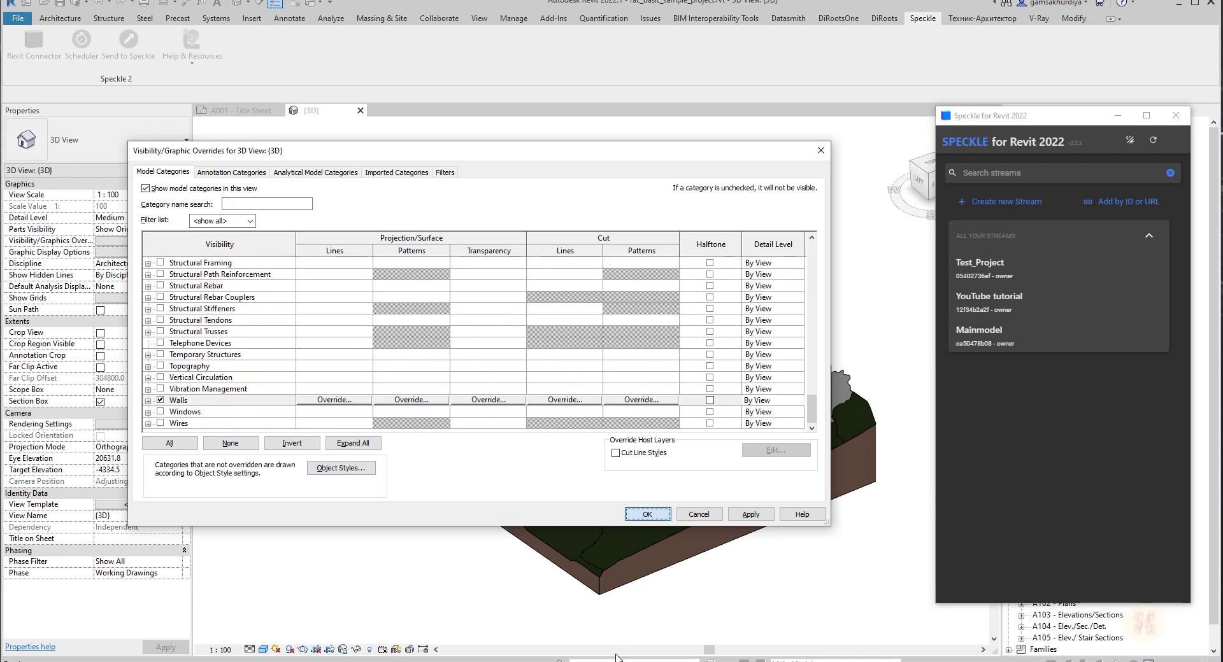
key("Return")
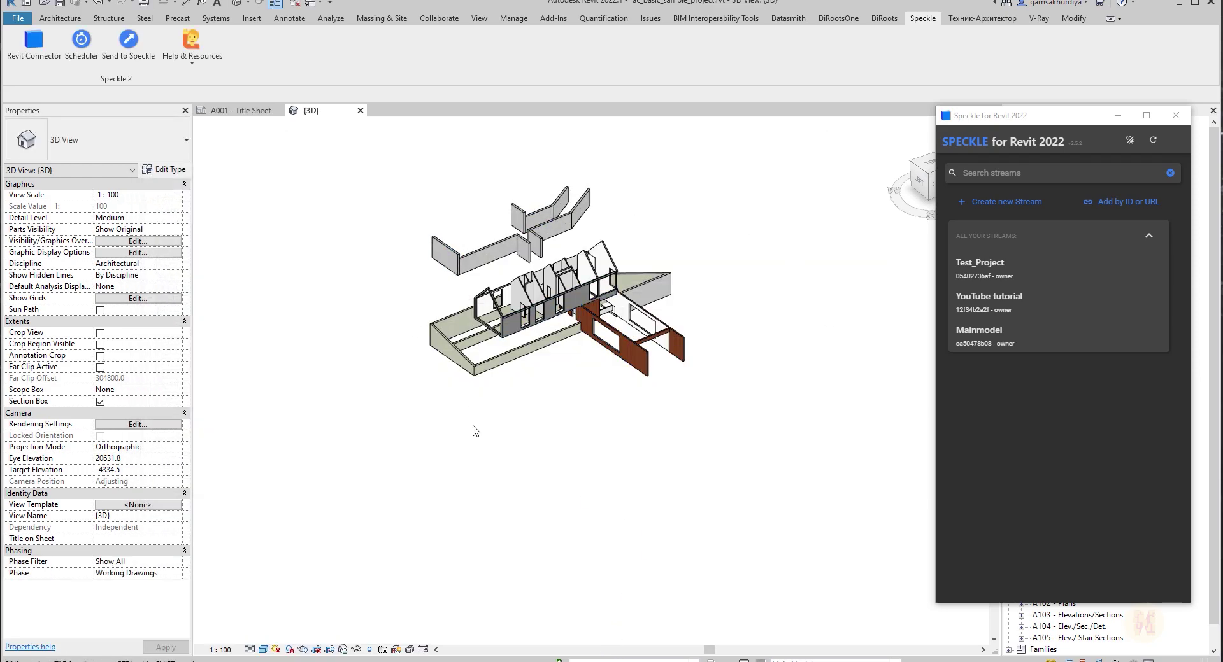
Step: Open the Test_Project stream in the Speckle connector and set it to send the {3D} view to the main branch
middle_click_drag(458, 432, 519, 423, "shift")
scroll(561, 280, "up", 2)
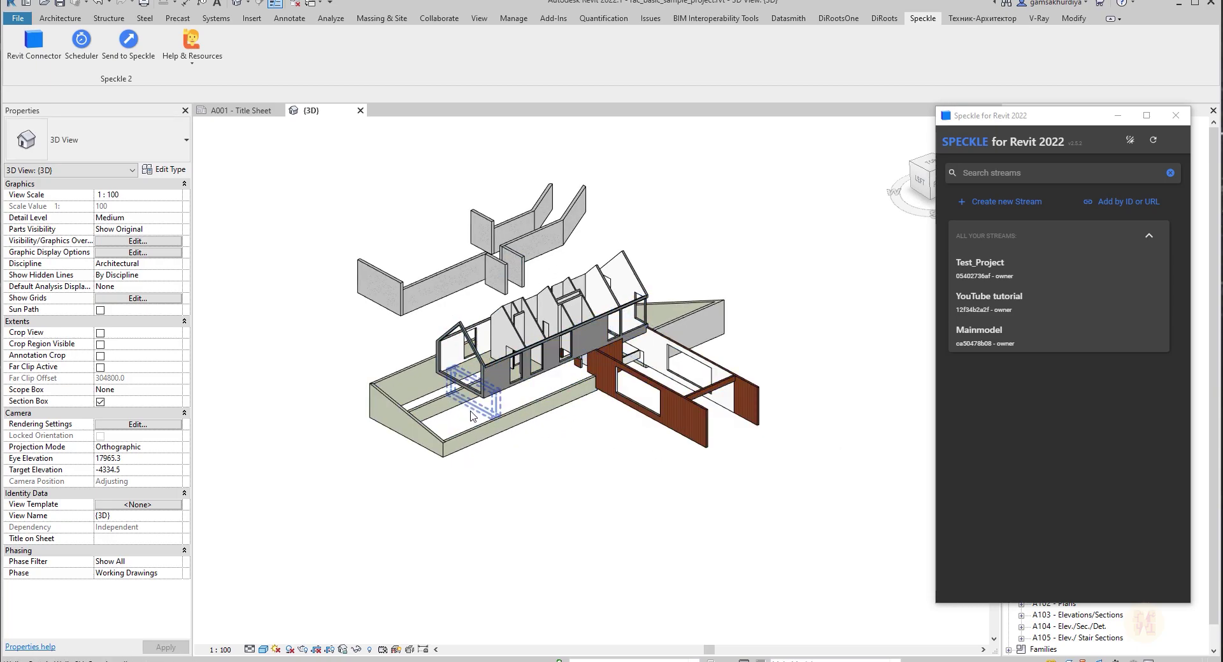
left_click(1007, 266)
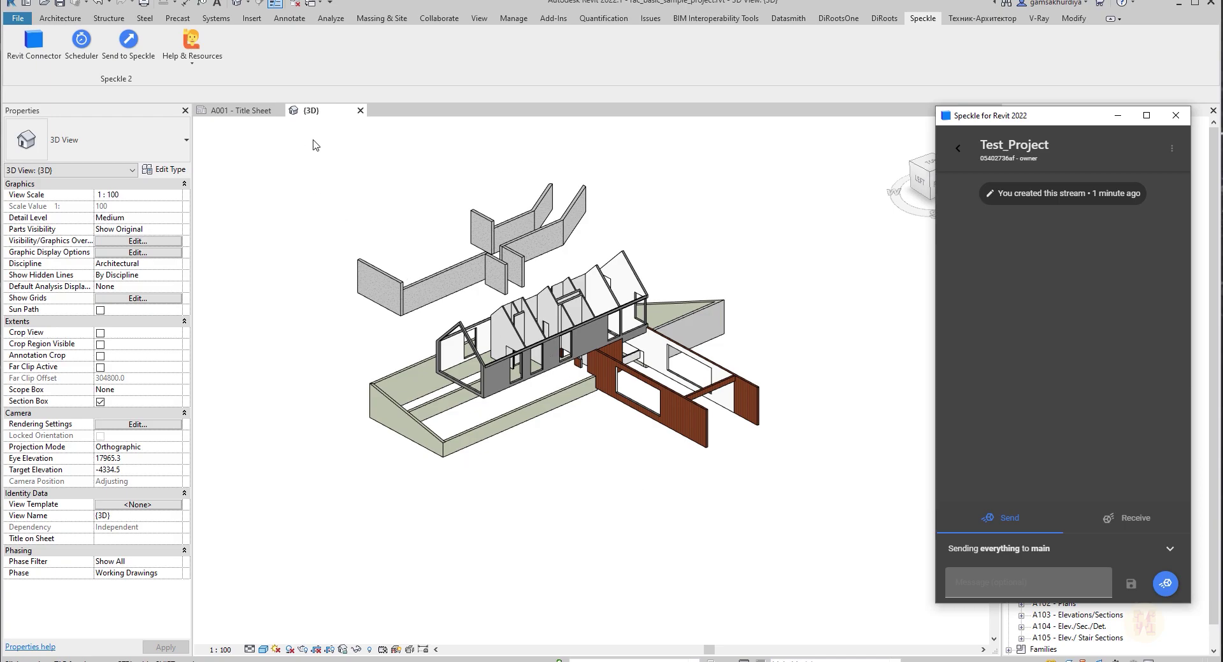
left_click(1170, 552)
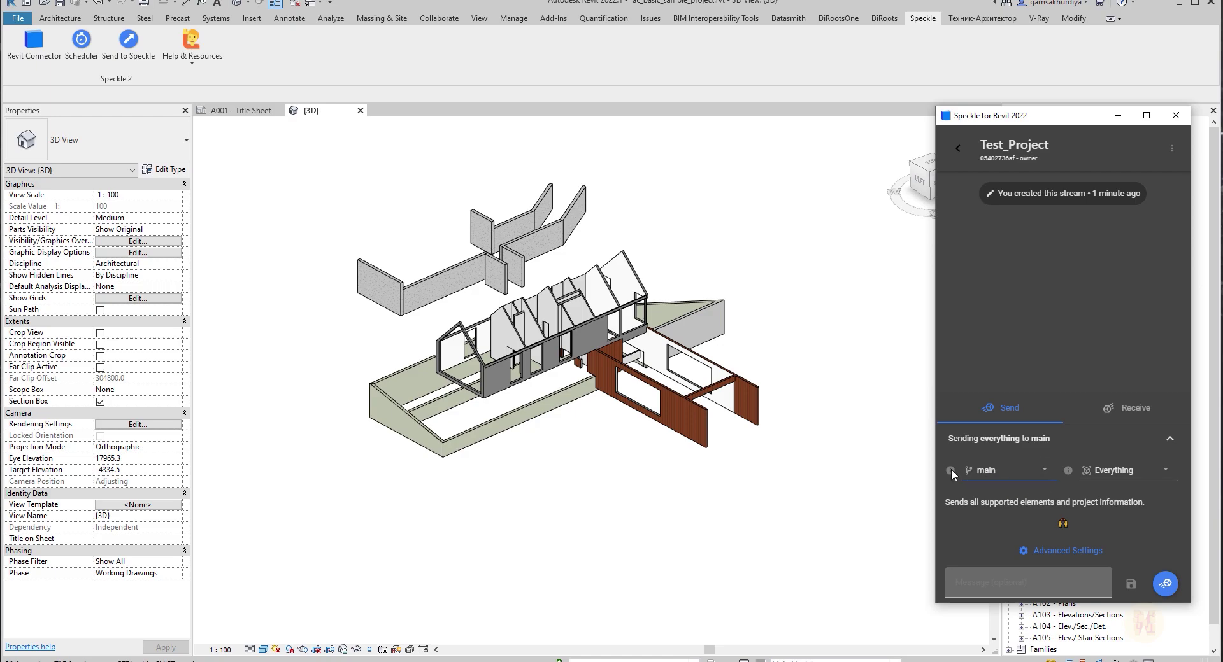
left_click(1150, 475)
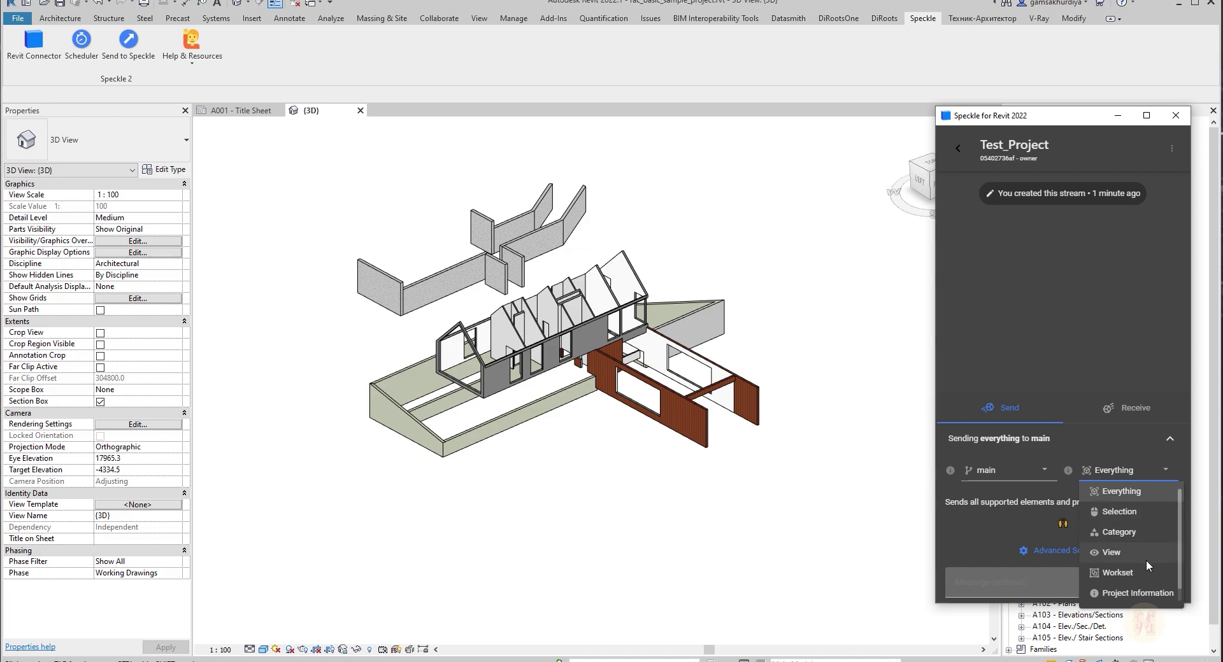
scroll(1153, 580, "down", 1)
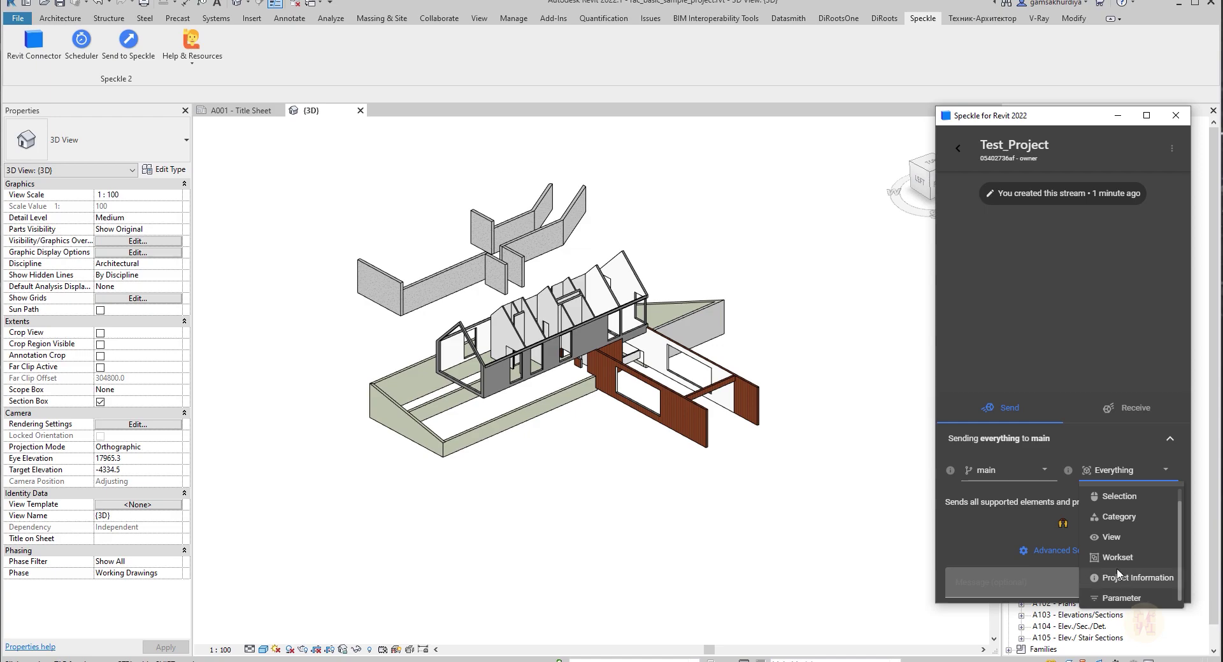
left_click(1118, 540)
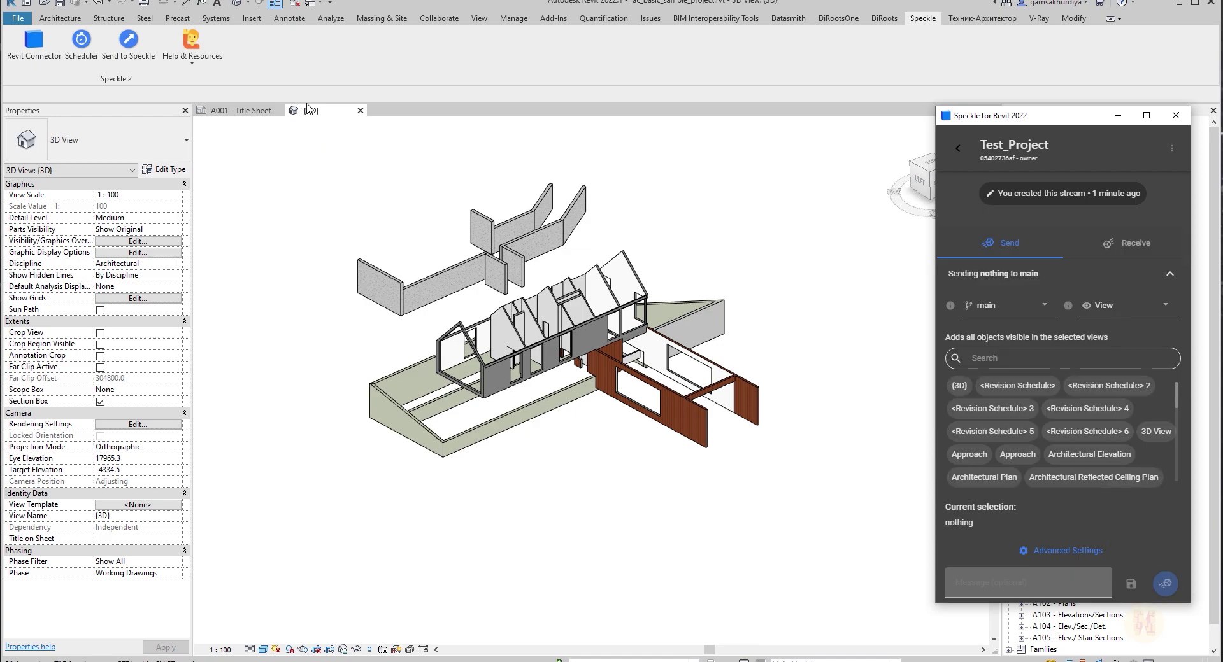
left_click(959, 386)
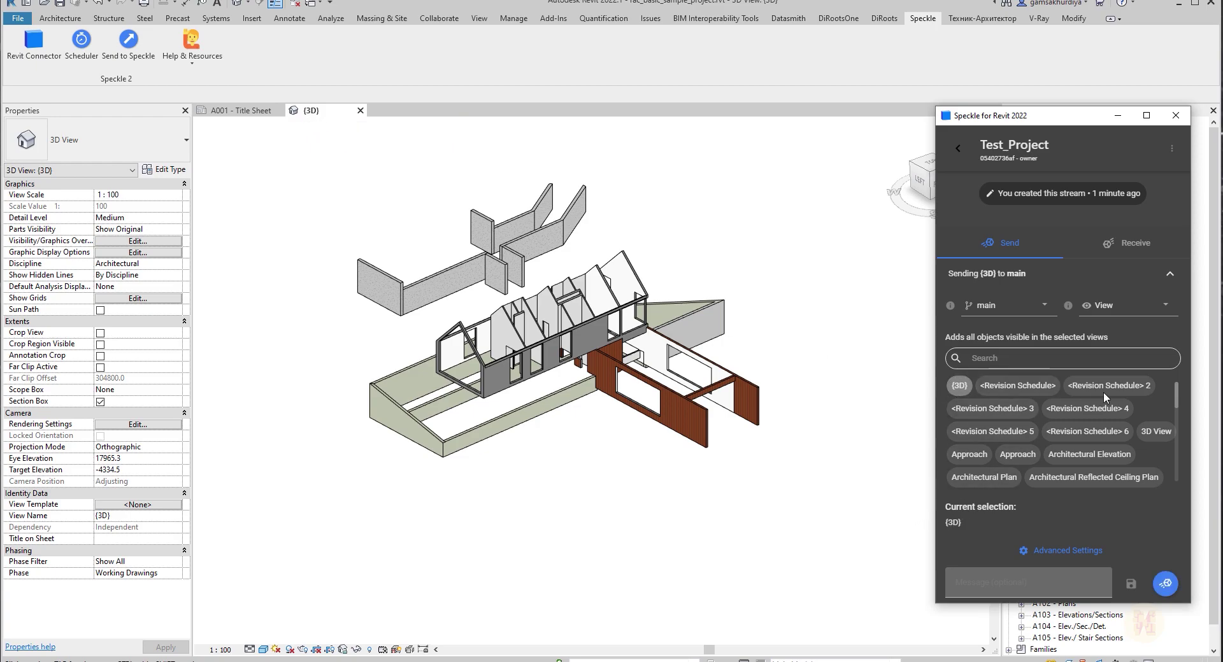
scroll(1112, 451, "down", 5)
scroll(1112, 451, "down", 2)
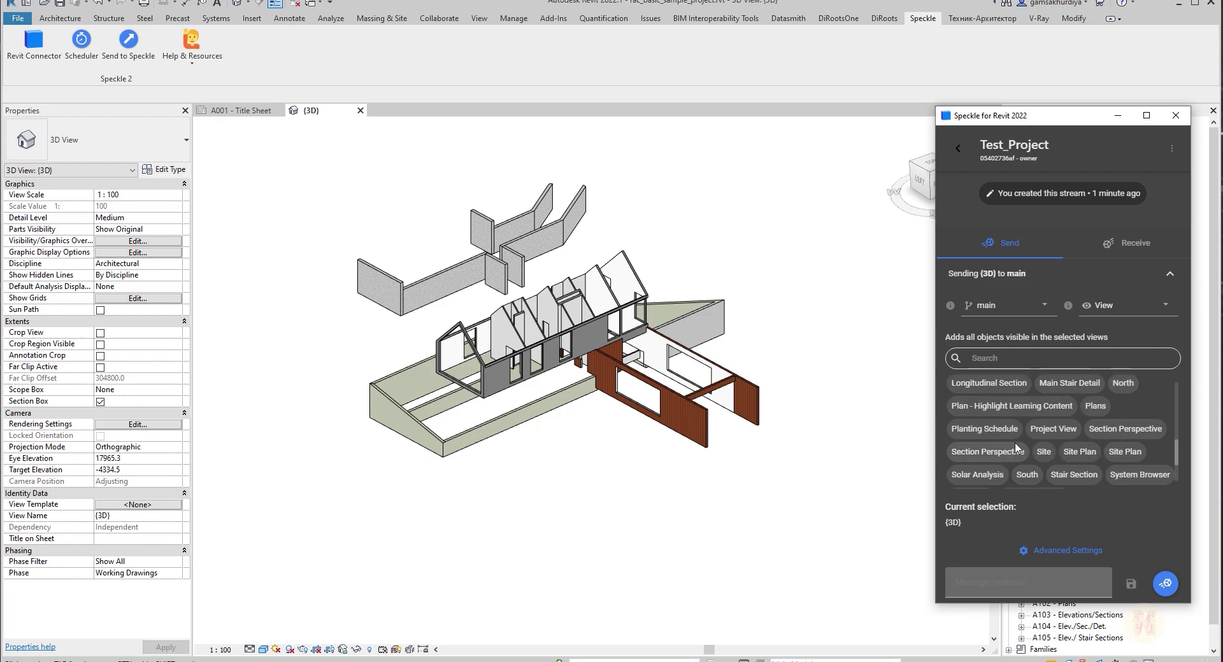
left_click_drag(1054, 117, 994, 110)
scroll(943, 422, "up", 10)
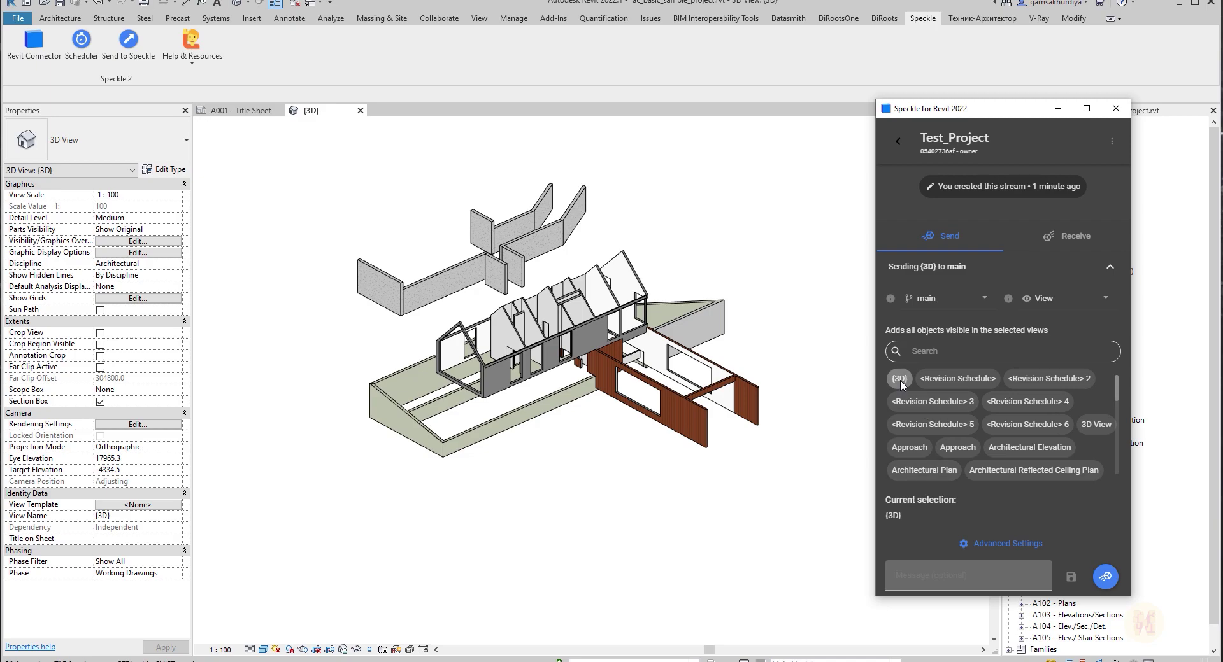
Step: Send the {3D} view to the stream, open the resulting commit online and close the old stream page
left_click(1104, 577)
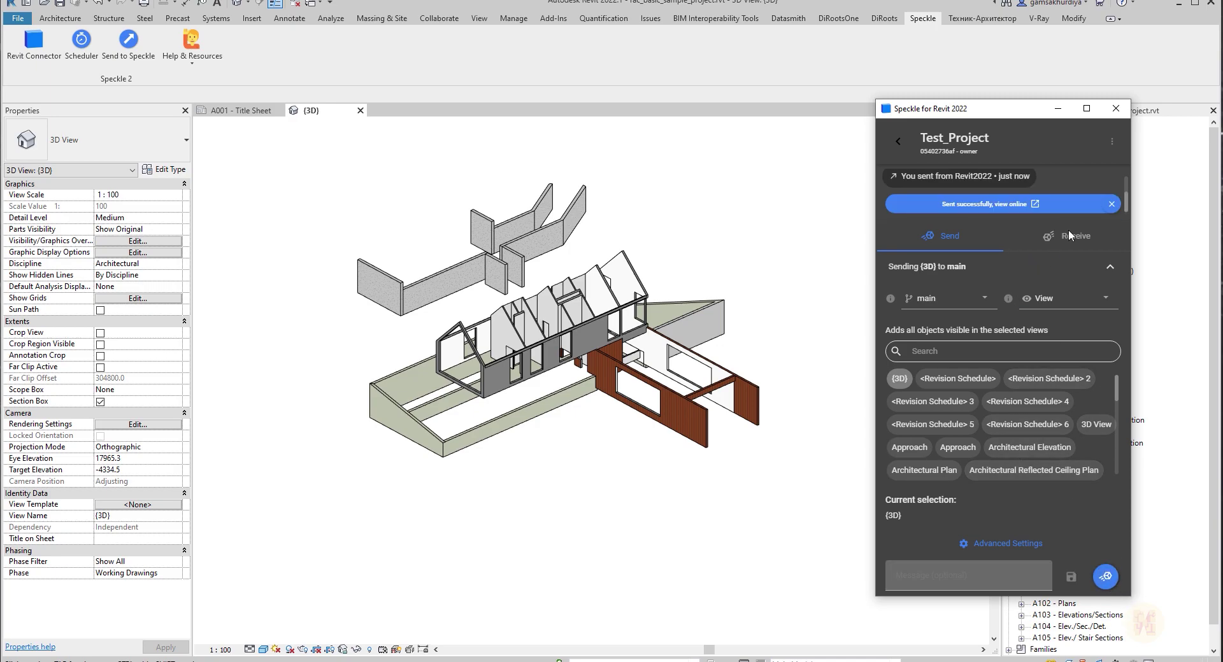
left_click(1109, 267)
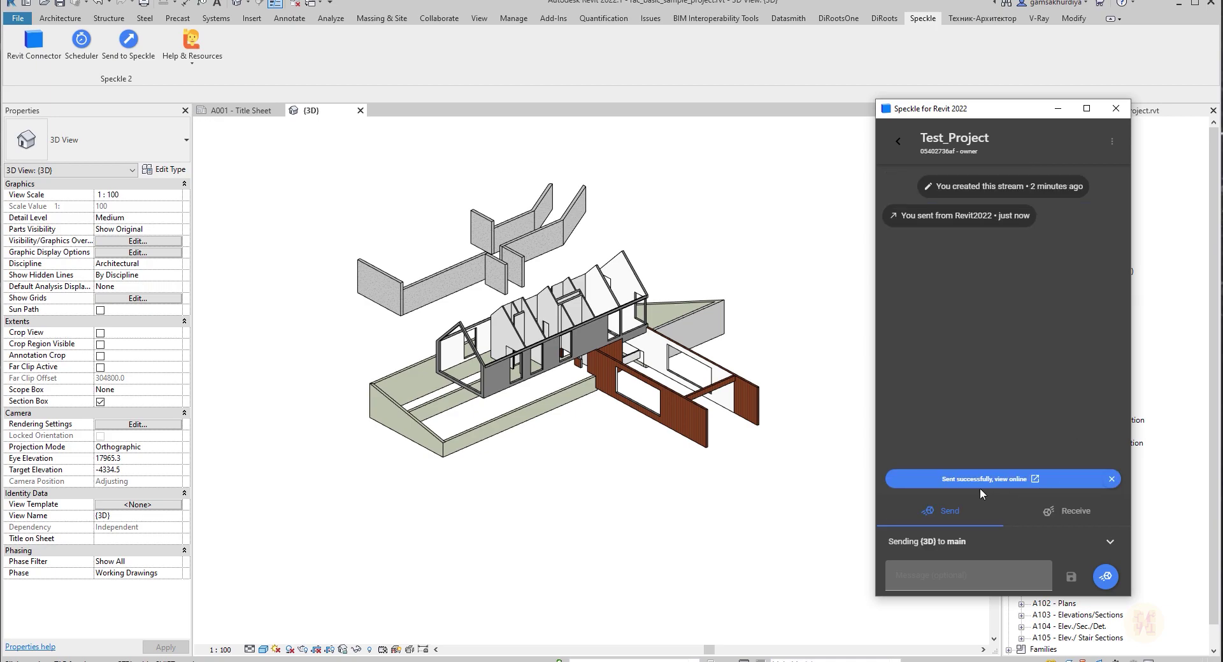
left_click(1035, 479)
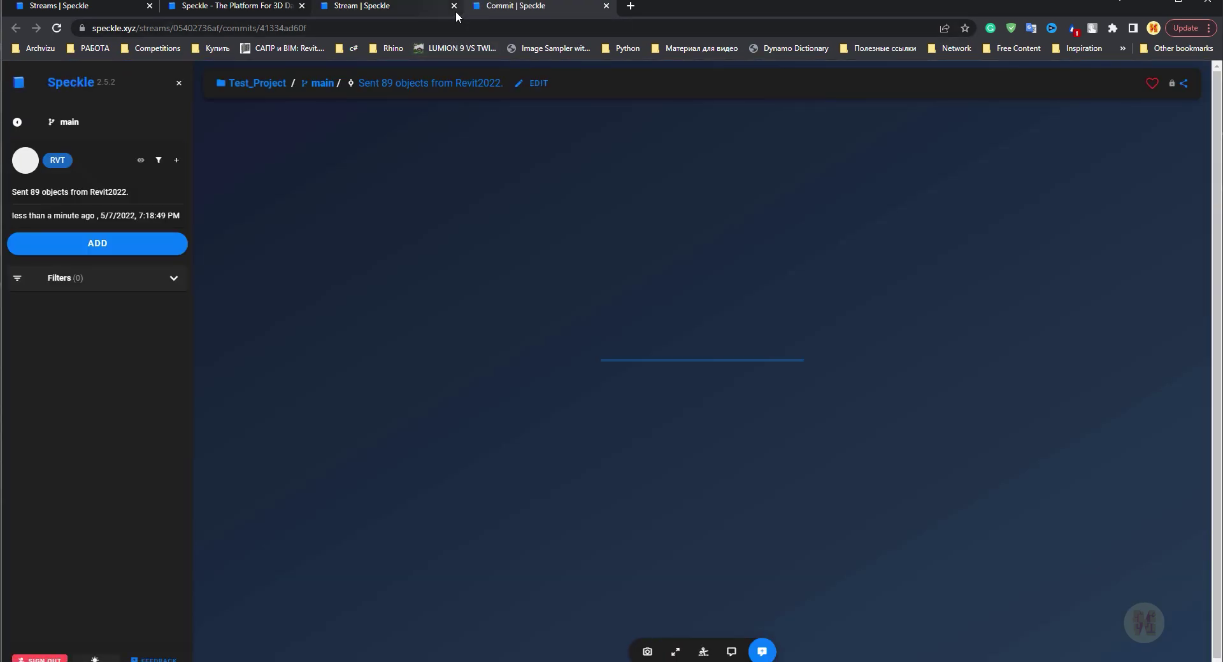
left_click(454, 6)
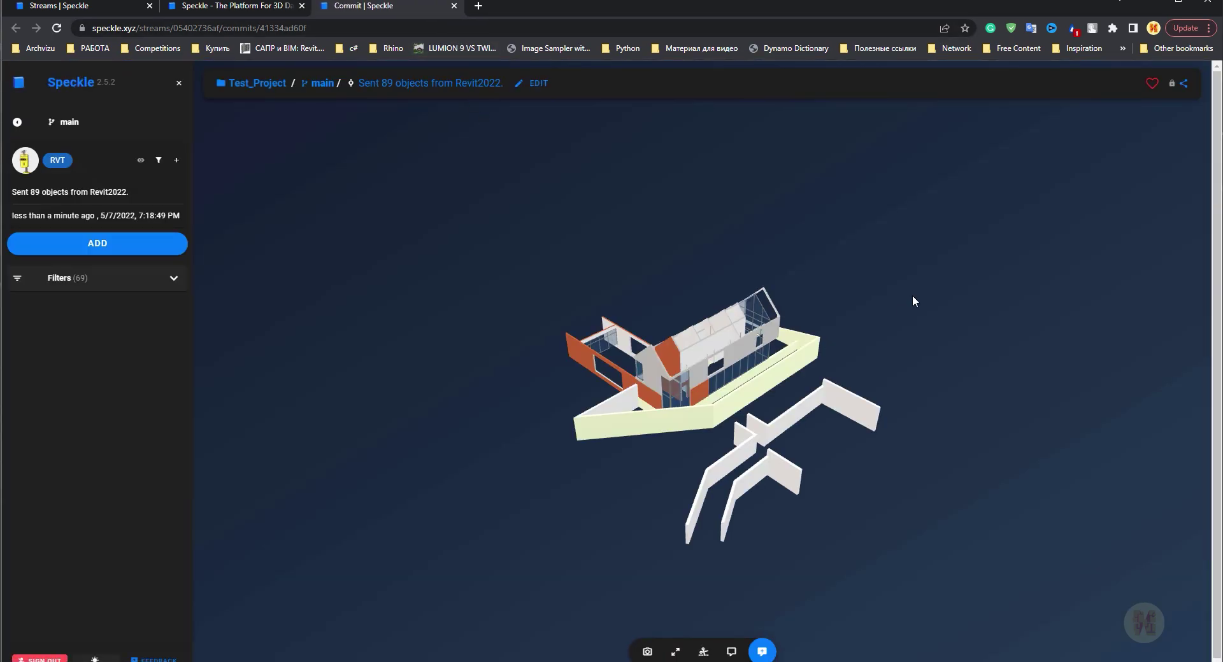
Step: Examine the commit's 3D model from several sides, review the stream's main branch, Import File and Collaborators pages, and reopen the commit
left_click_drag(700, 523, 731, 470)
scroll(774, 464, "down", 4)
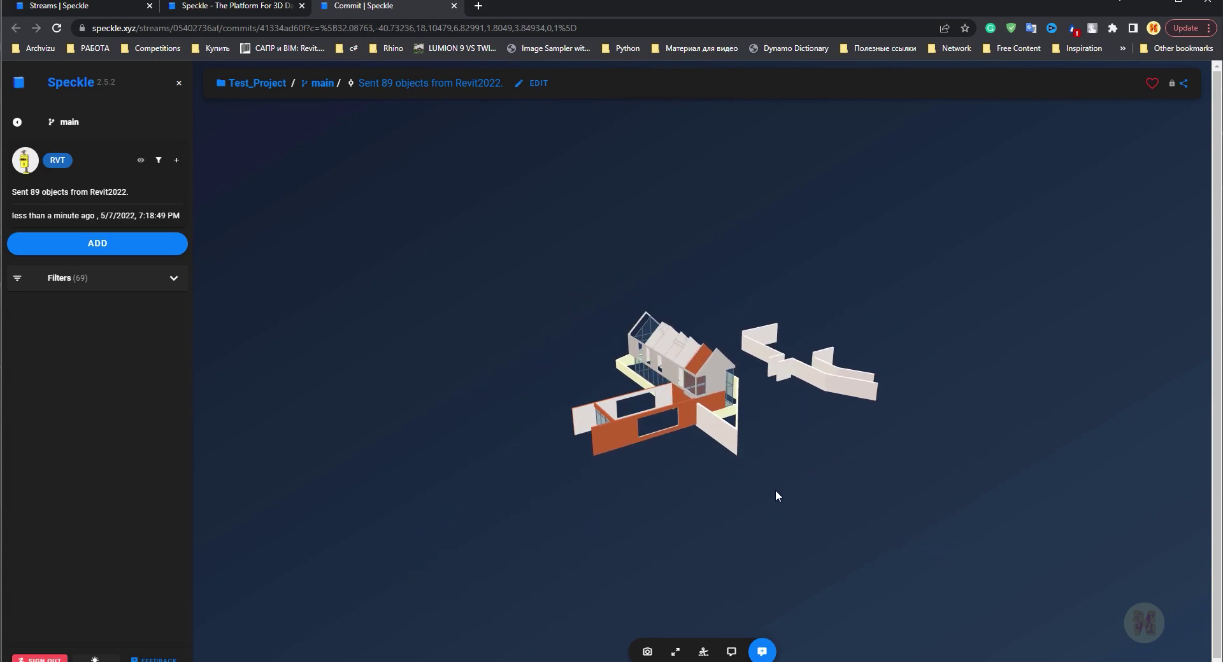
scroll(780, 494, "up", 5)
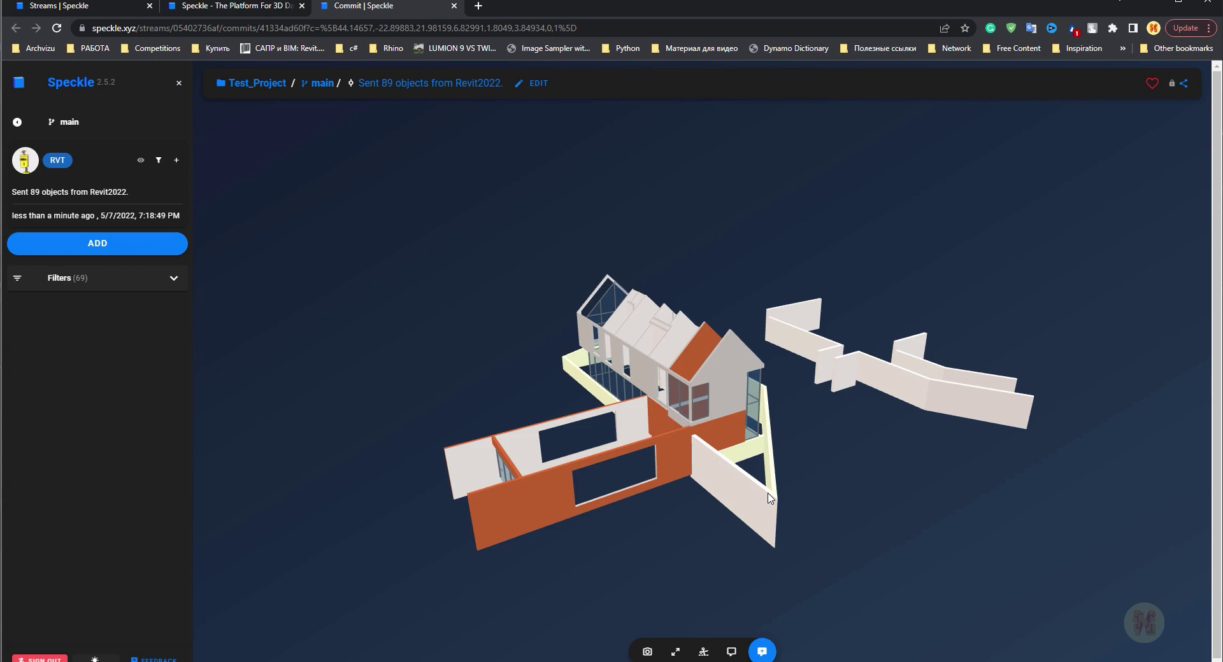
left_click_drag(793, 496, 1019, 511)
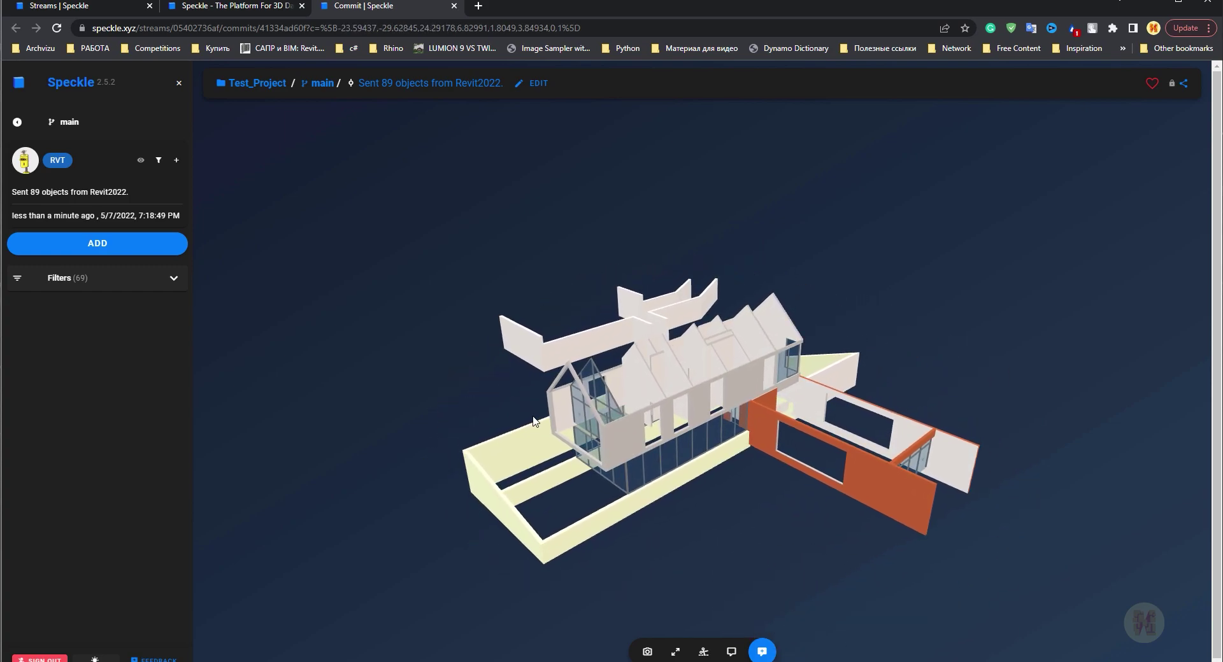
left_click(73, 127)
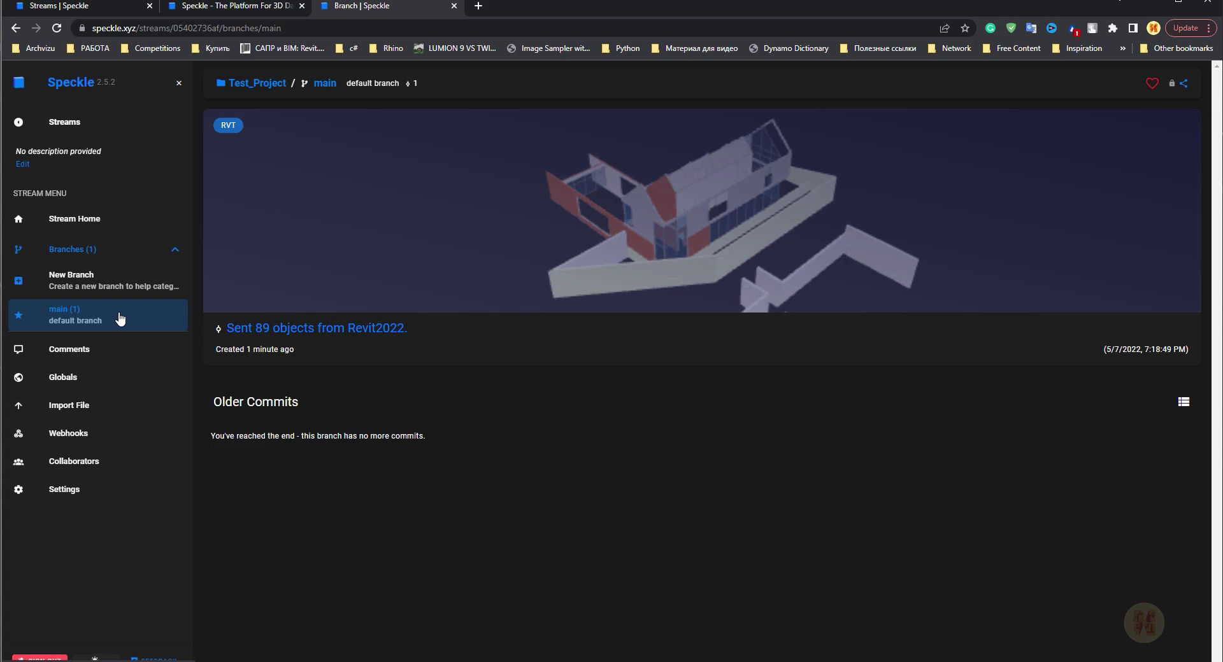
left_click(96, 419)
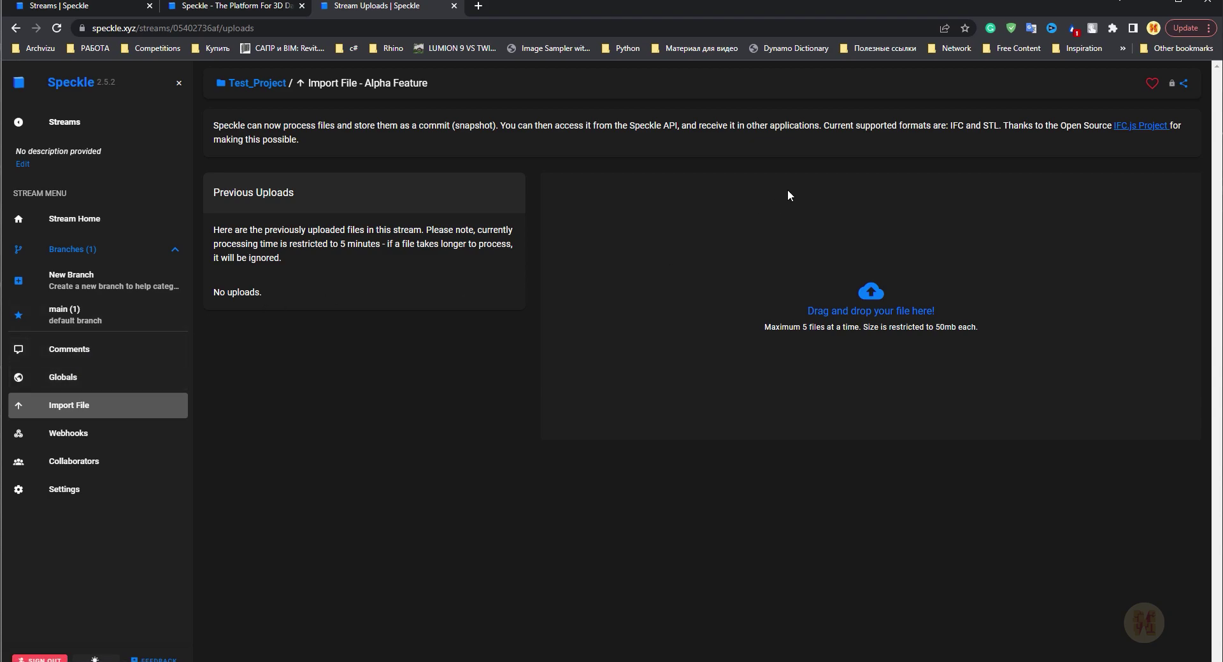
left_click(83, 471)
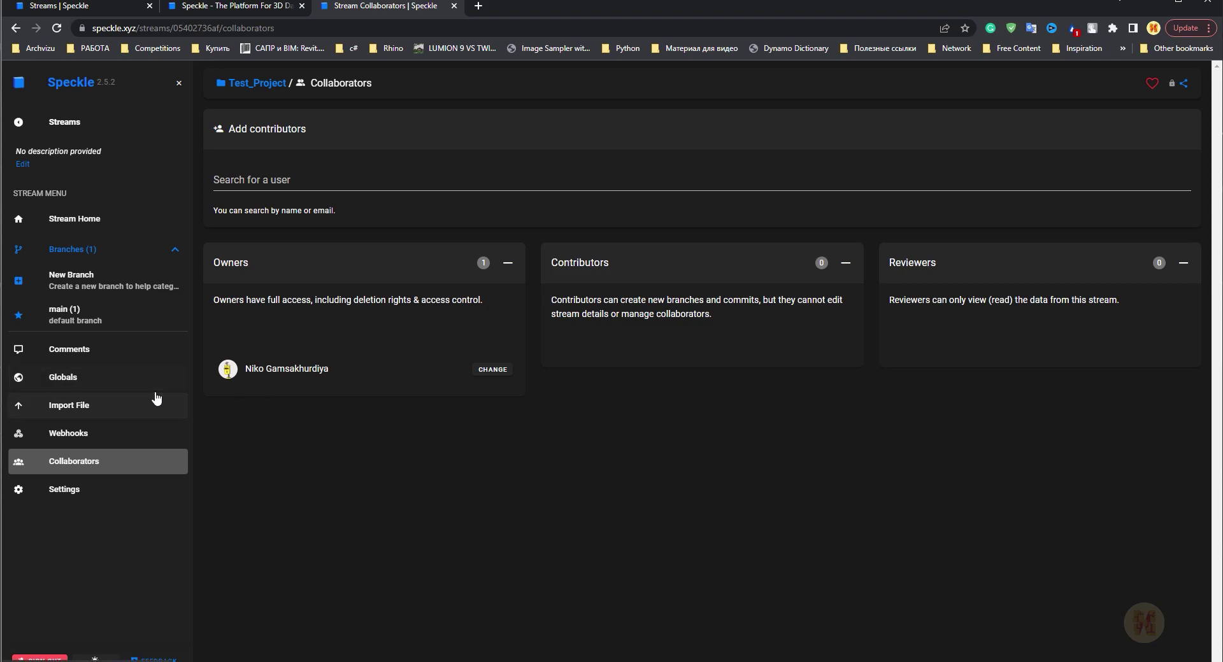
left_click(88, 263)
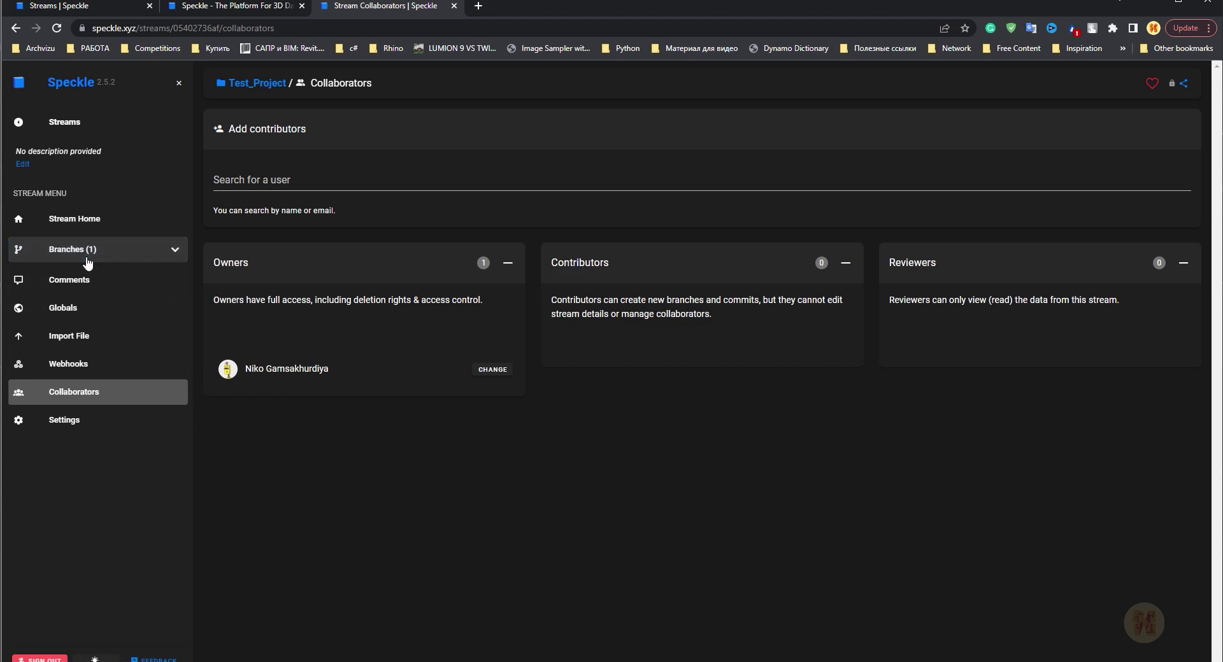
left_click(88, 259)
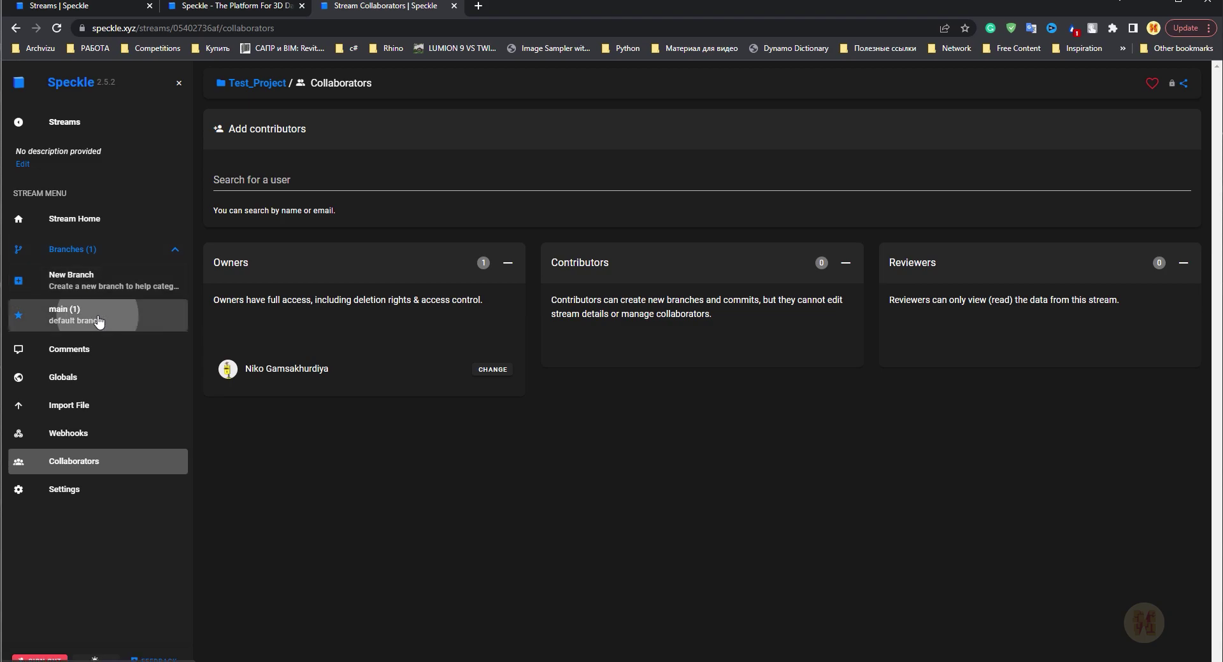
left_click(95, 316)
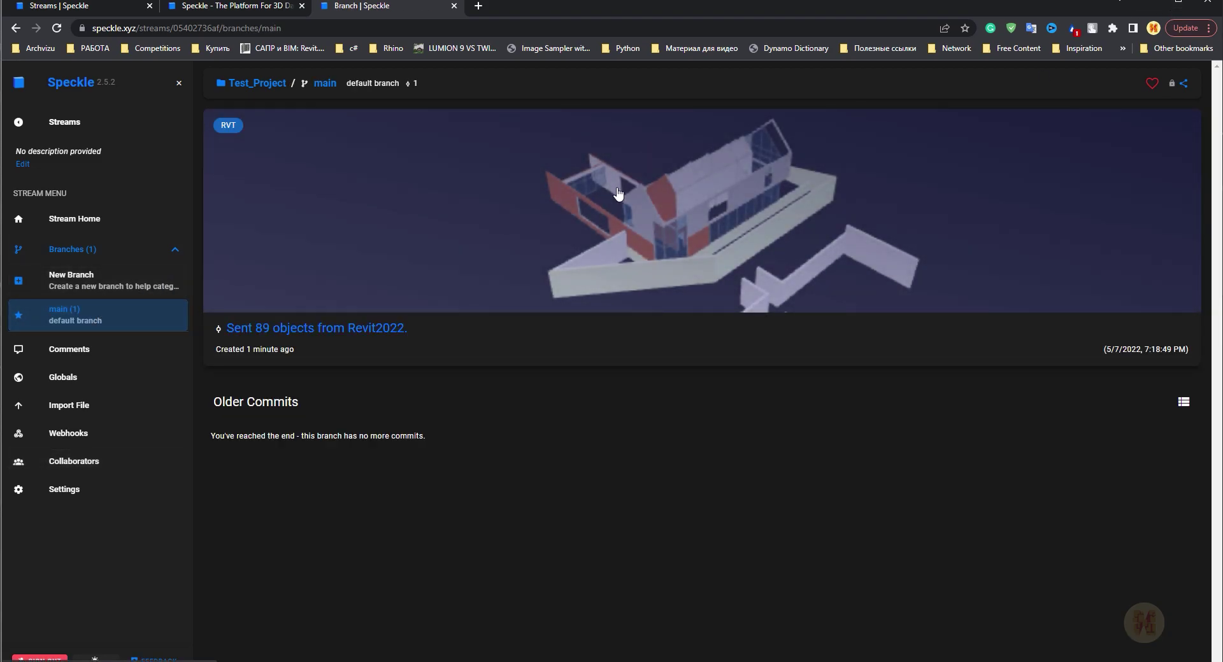
left_click(663, 244)
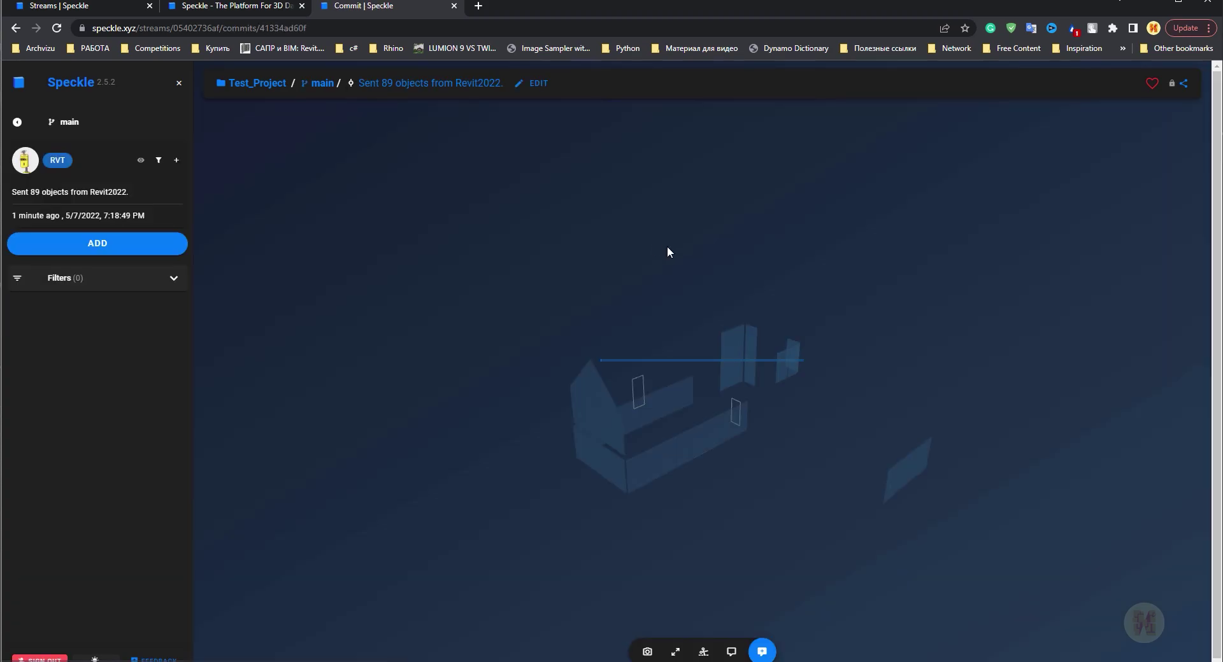
Step: Switch to Blender, dismiss the splash screen and check the Blender connector's installation in Speckle Manager
key("alt+Tab")
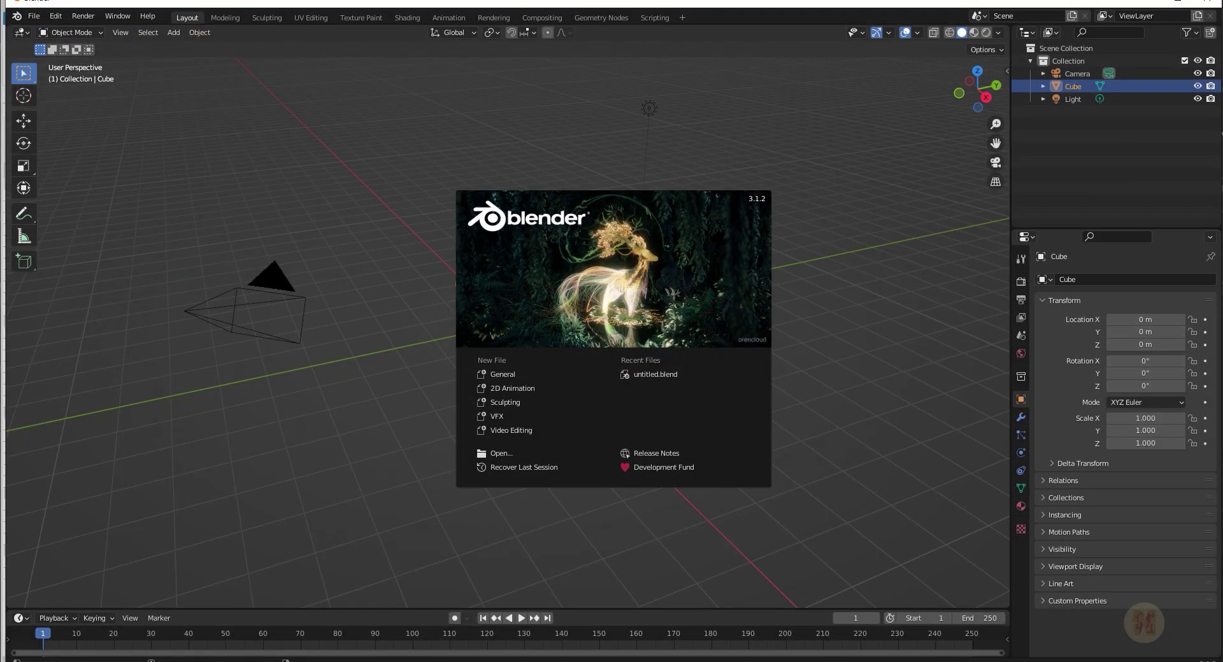
left_click(902, 281)
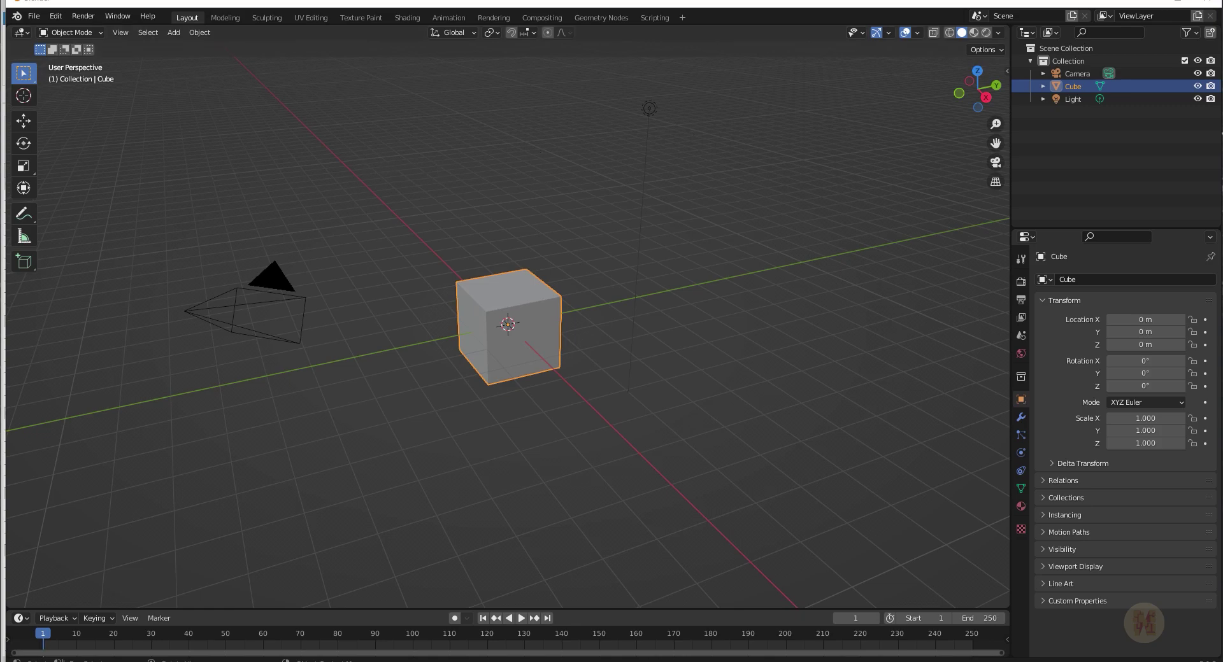
scroll(526, 340, "up", 10)
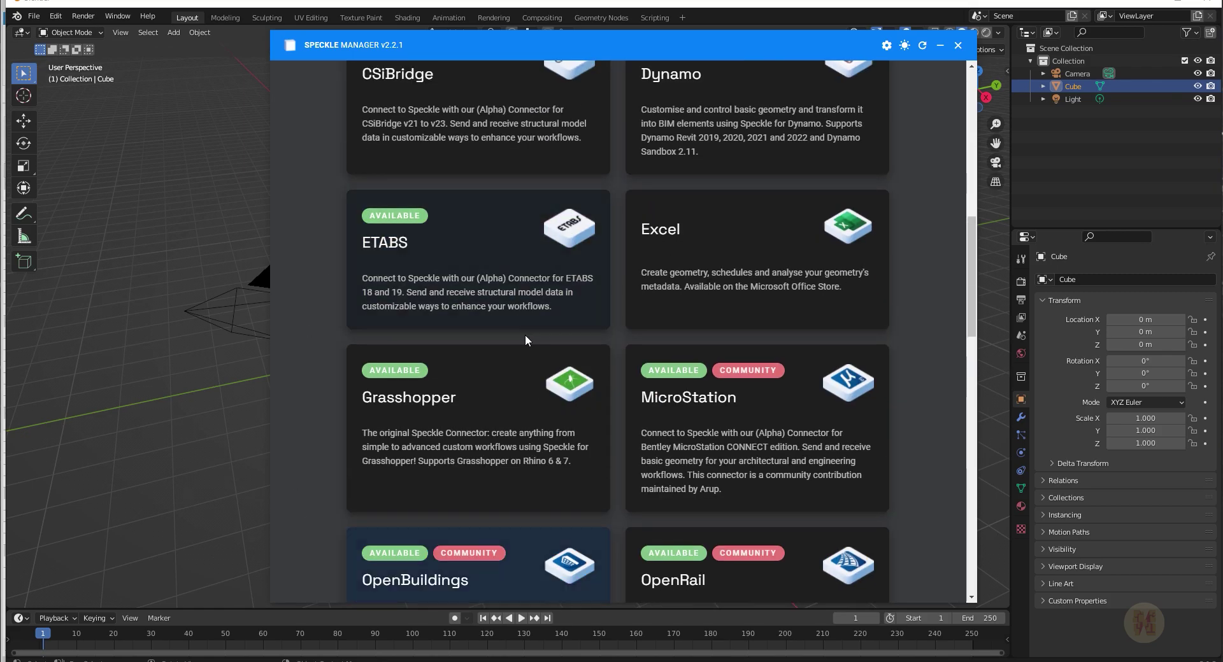
scroll(525, 340, "up", 10)
scroll(506, 200, "down", 3)
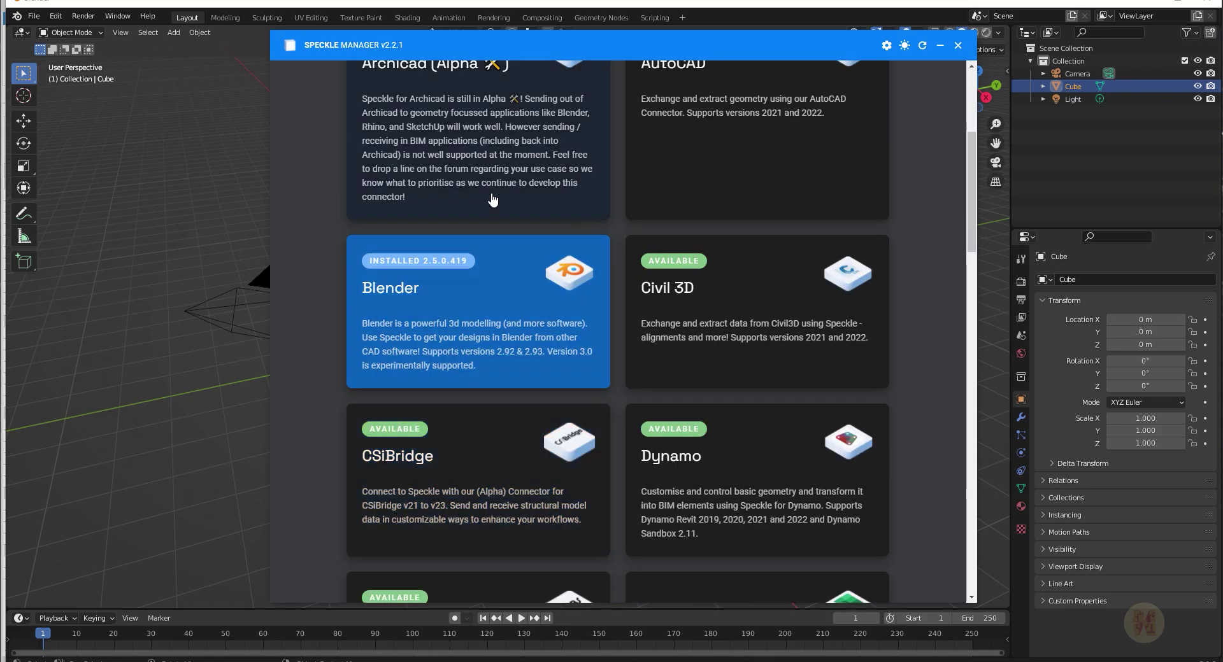
left_click(940, 45)
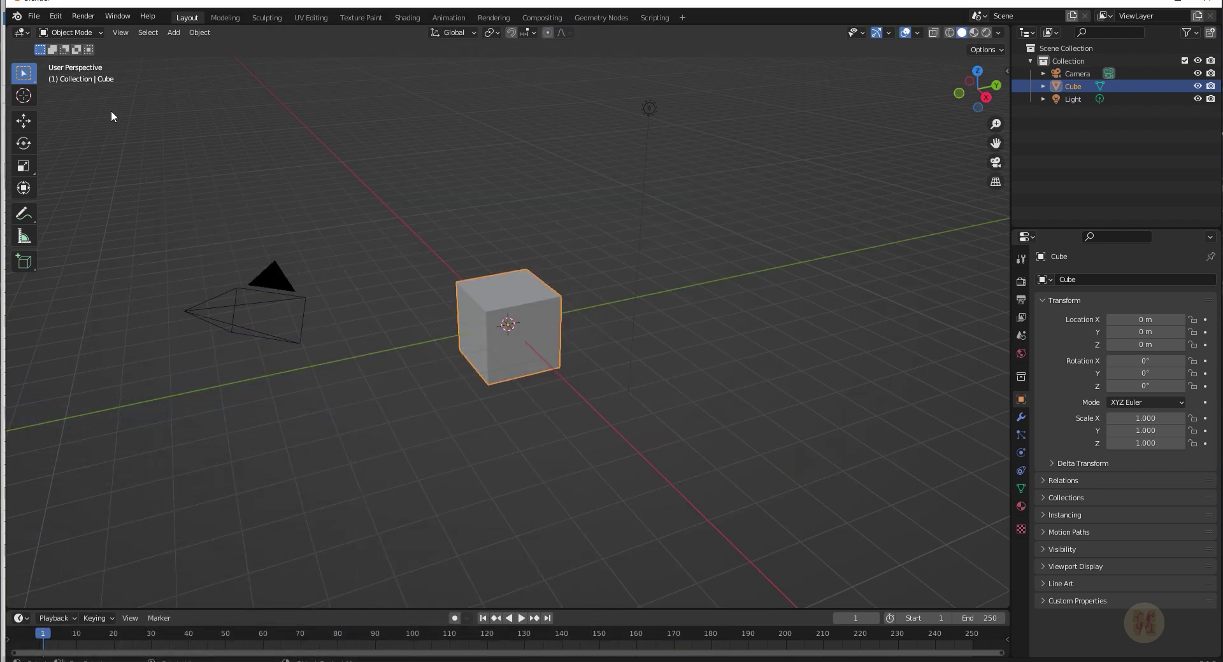
Step: Check in the Blender preferences that the SpeckleBlender 2.0 add-on is enabled, and close the preferences
left_click(59, 15)
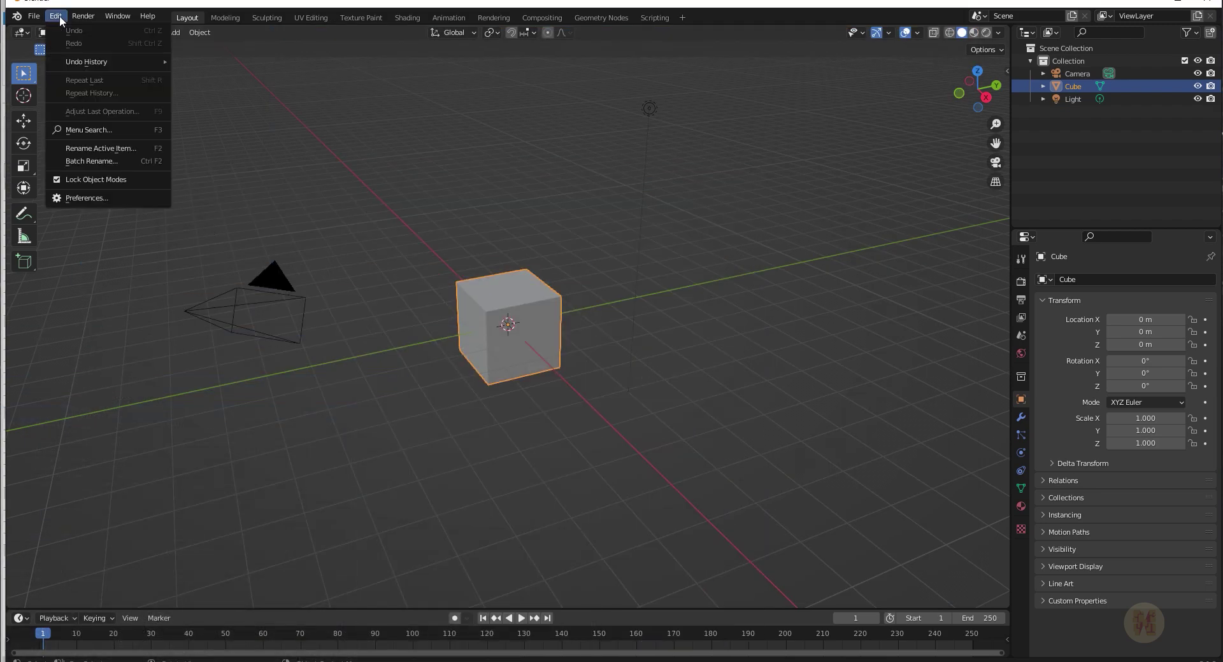
left_click(102, 199)
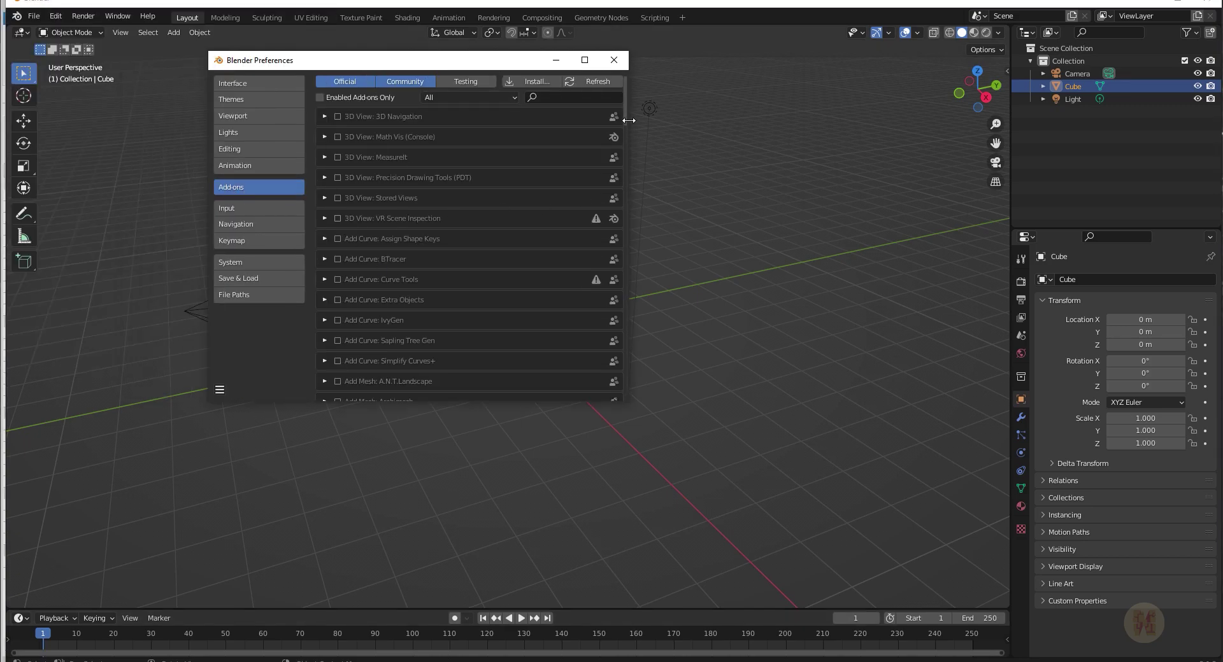
left_click_drag(626, 119, 614, 370)
scroll(382, 331, "down", 3)
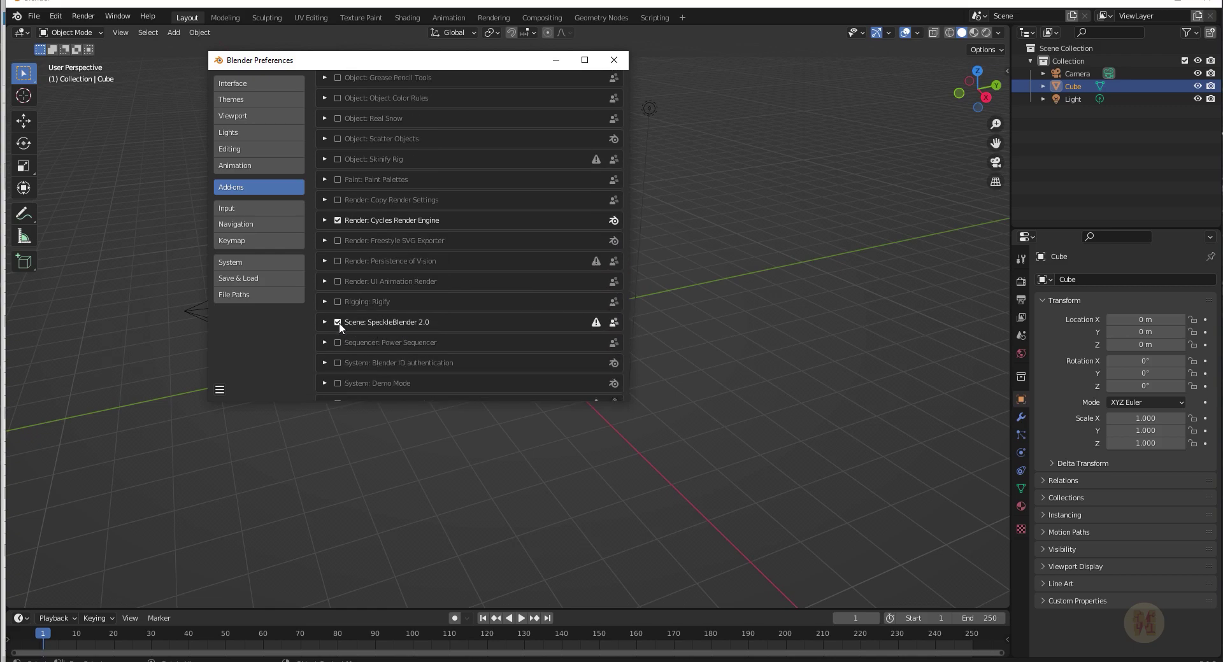
left_click(620, 64)
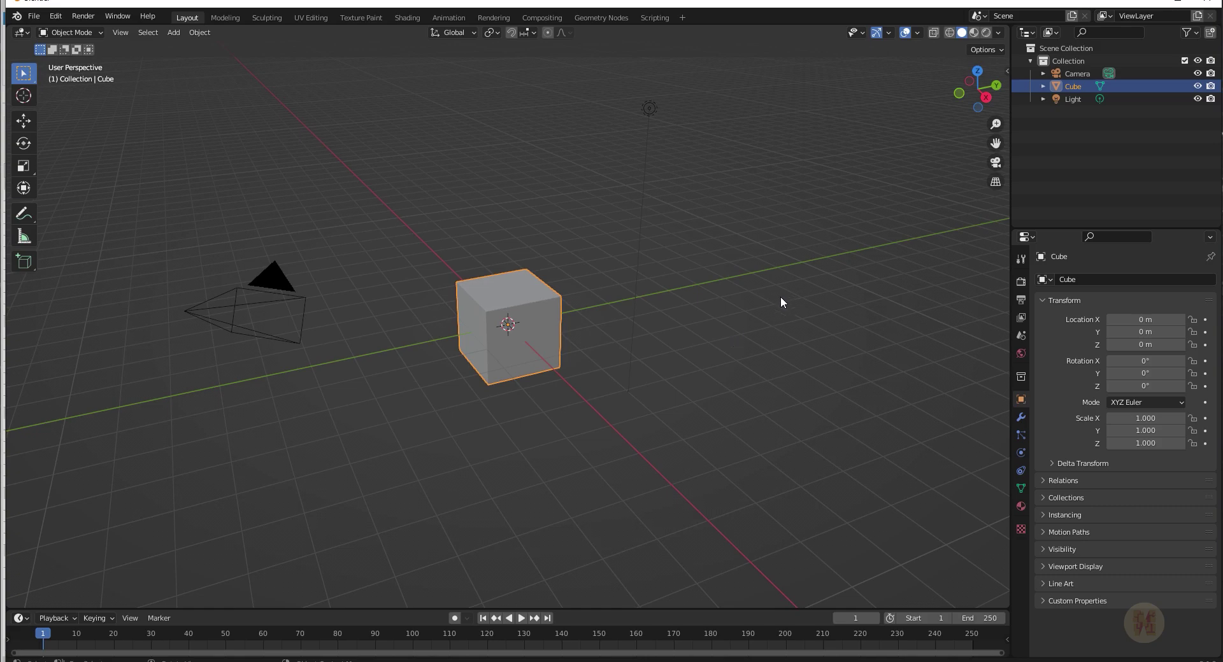
Step: Show the Speckle connector's controls beside the viewport and delete all objects of the default scene
left_click(1006, 72)
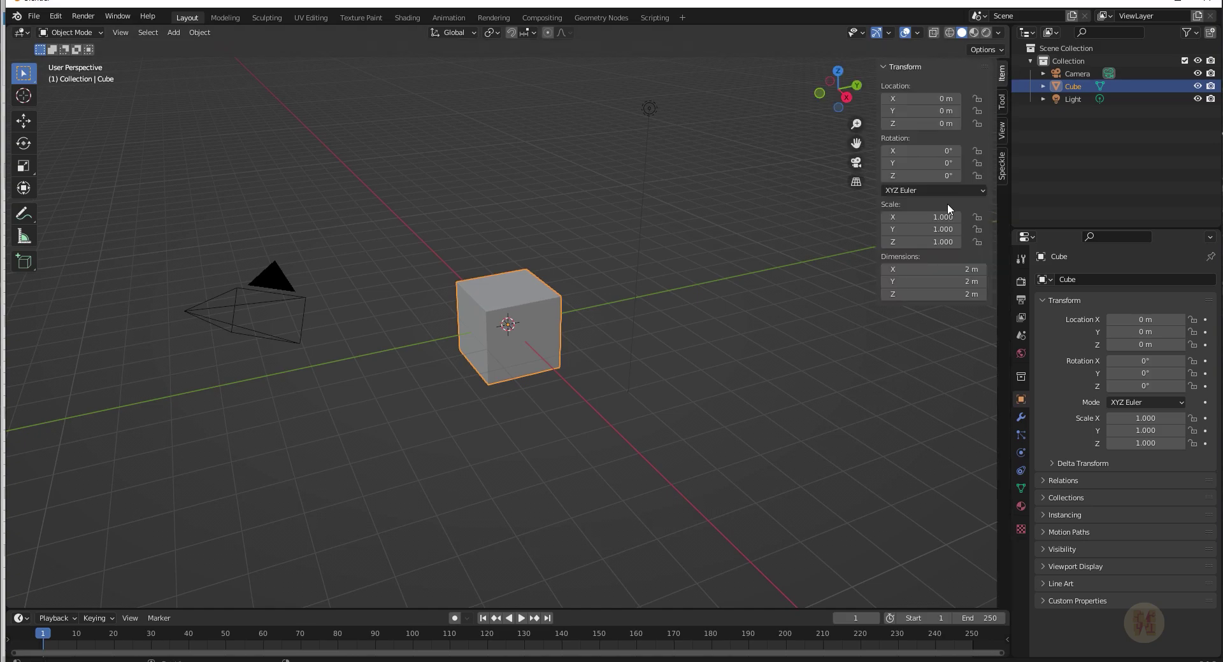
left_click(1001, 172)
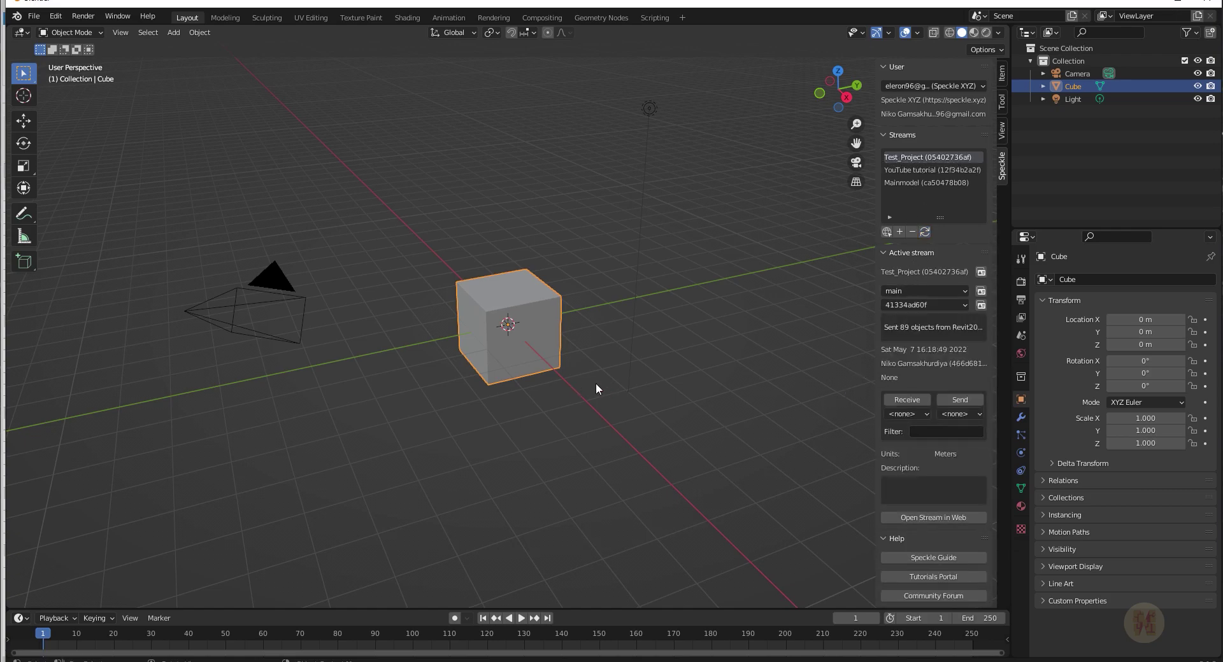
scroll(595, 382, "down", 7)
key("a")
key("Delete")
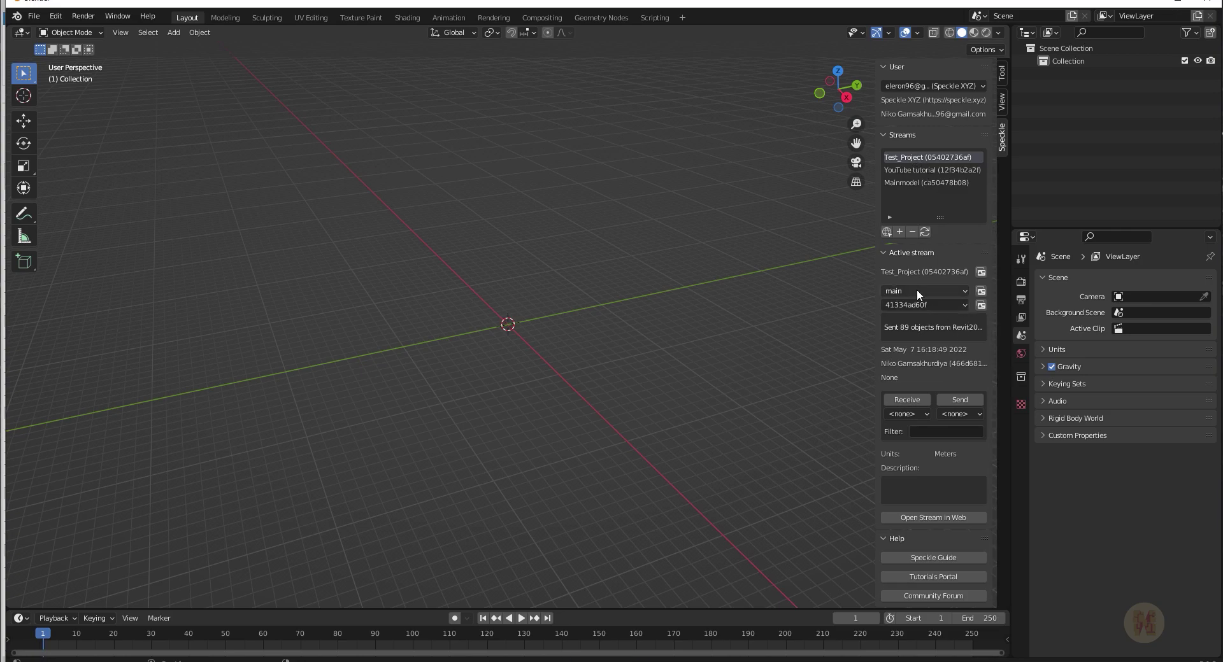
Step: Receive commit 41334ad60f from the Test_Project stream's main branch into the scene
left_click(962, 307)
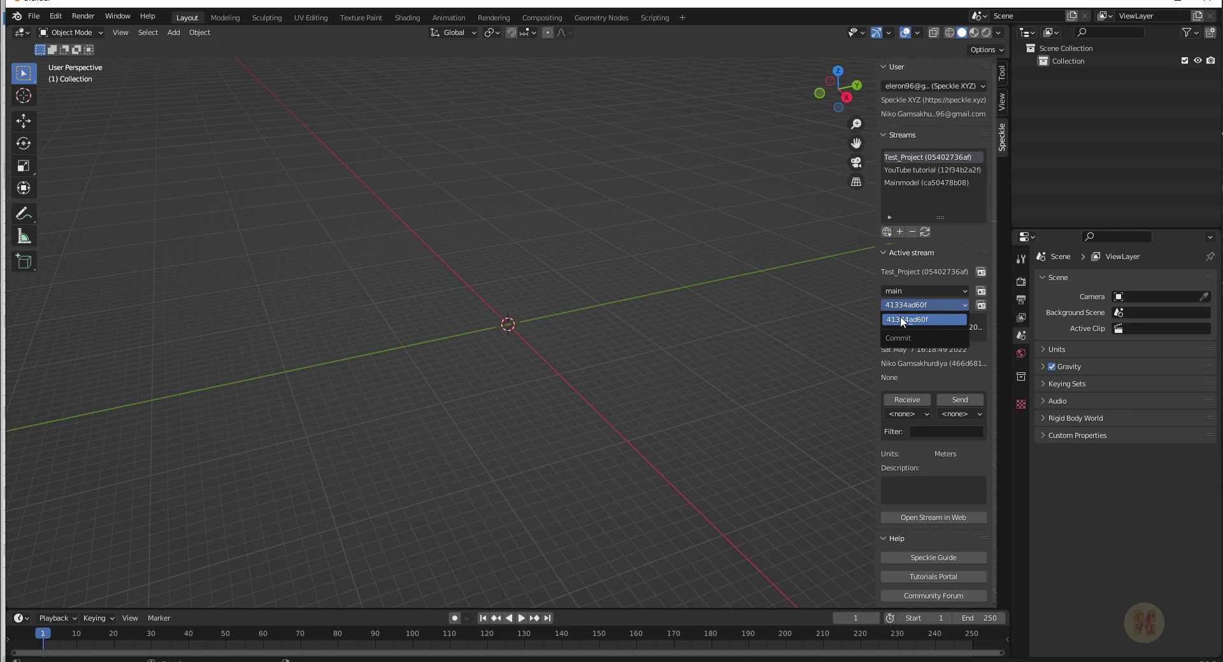
left_click(929, 319)
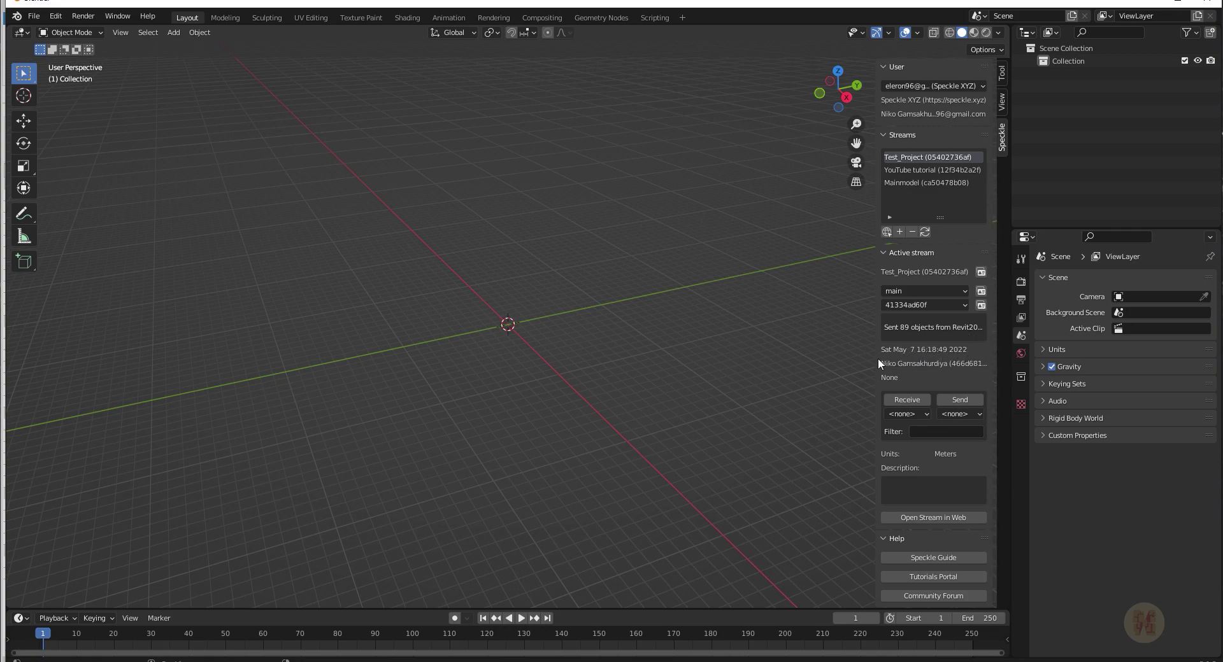
left_click(922, 401)
middle_click_drag(351, 279, 545, 351)
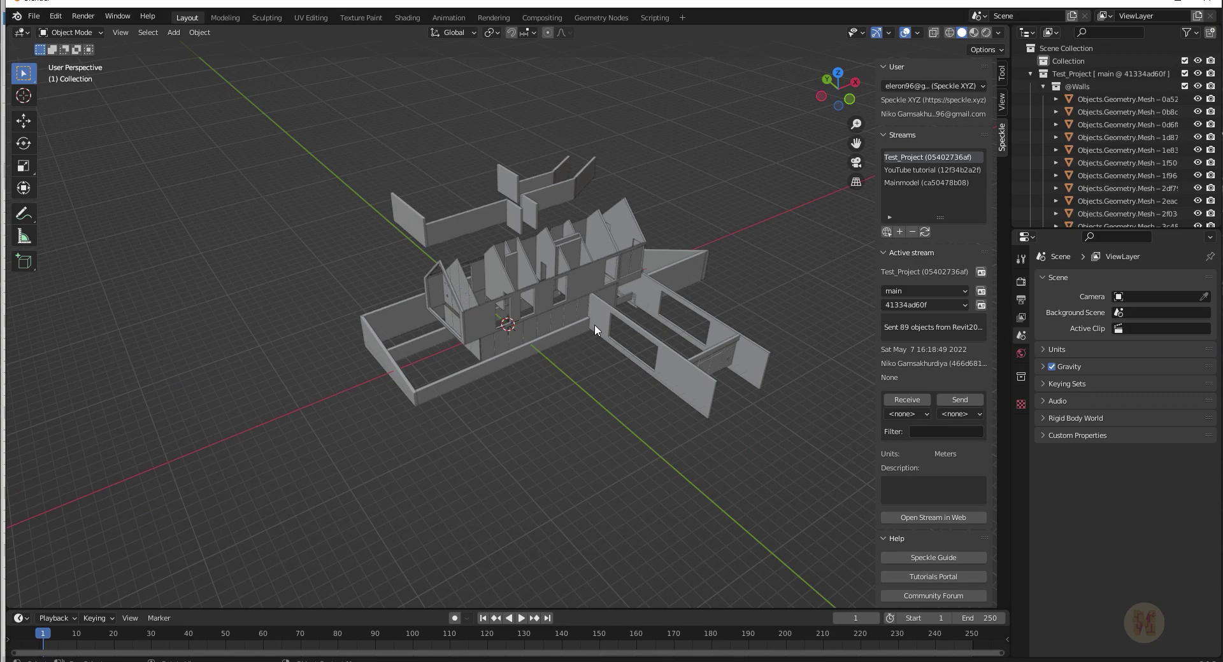
Step: Switch to Revit, make the floors visible in the {3D} view's visibility overrides and send the view to the Test_Project main branch
left_click(1149, 3)
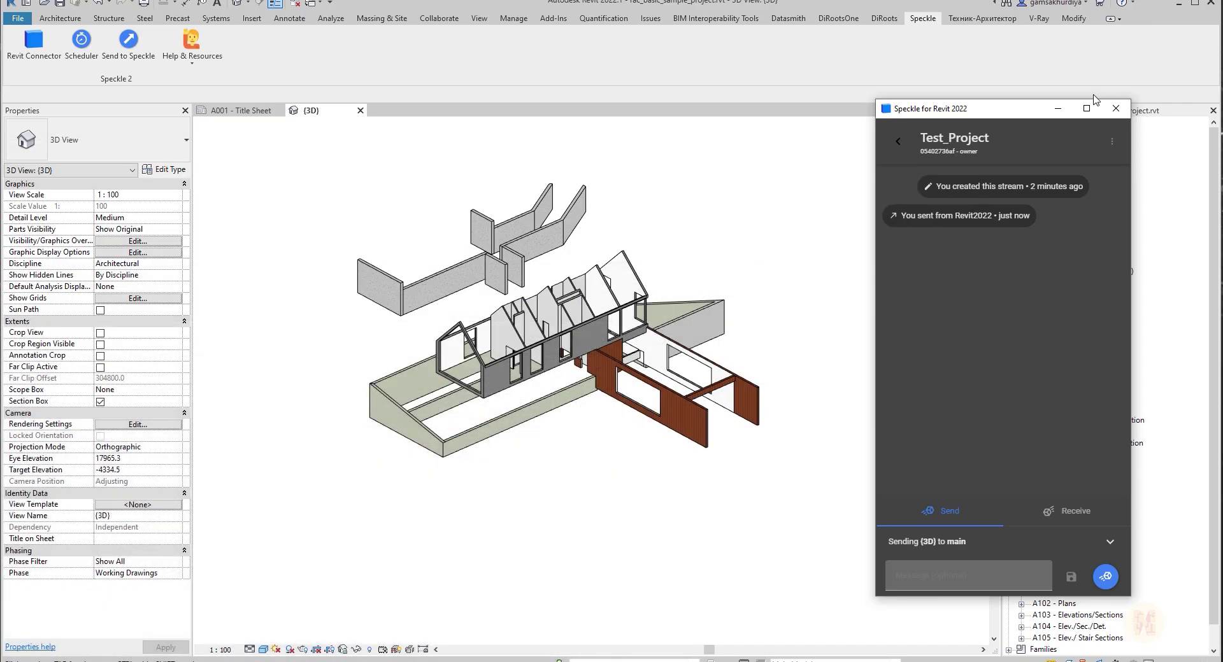
left_click(647, 511)
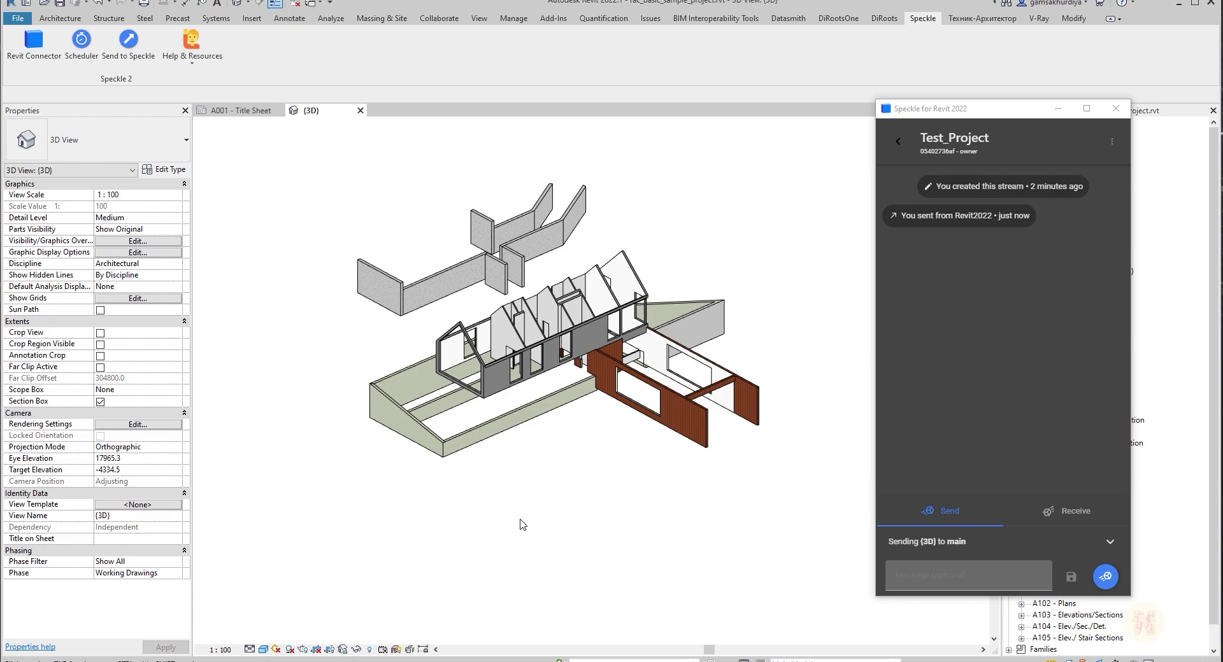
key("v")
key("g")
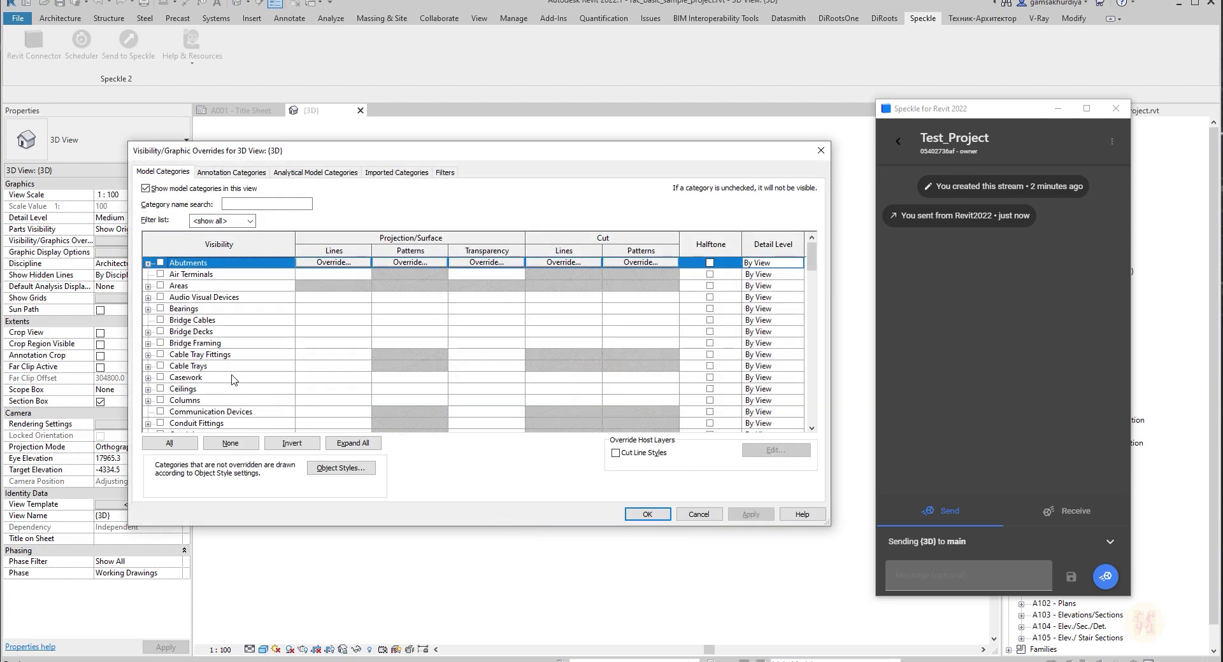
scroll(232, 378, "down", 2)
scroll(232, 378, "down", 8)
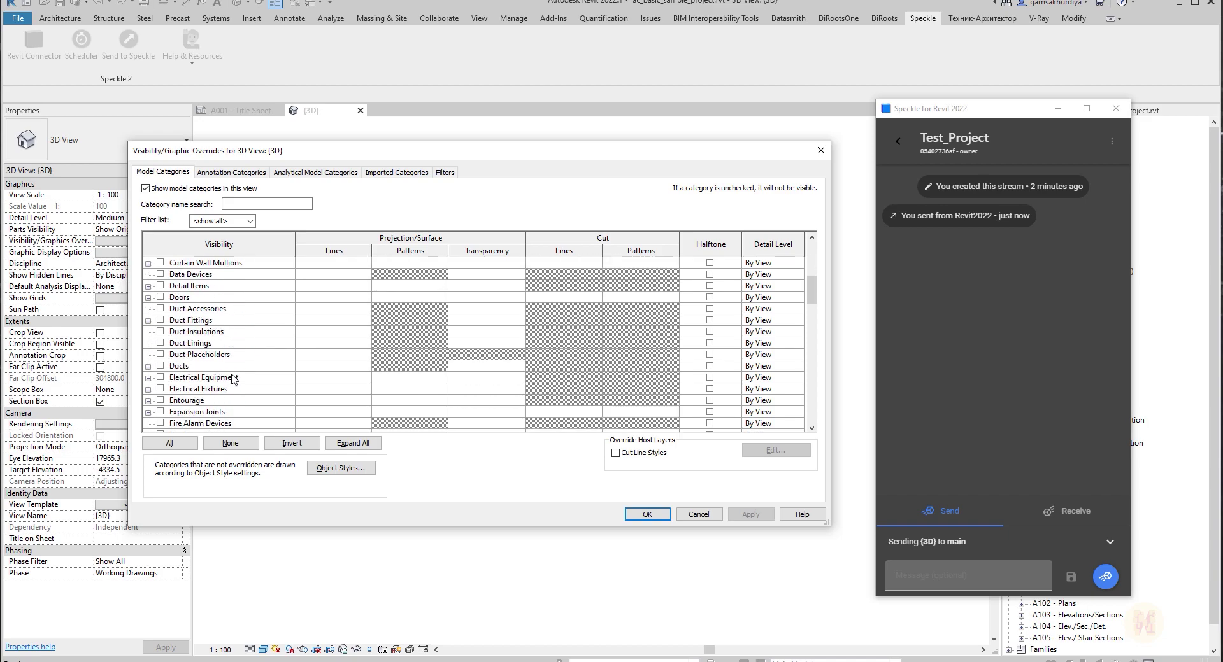
left_click(161, 331)
left_click(647, 514)
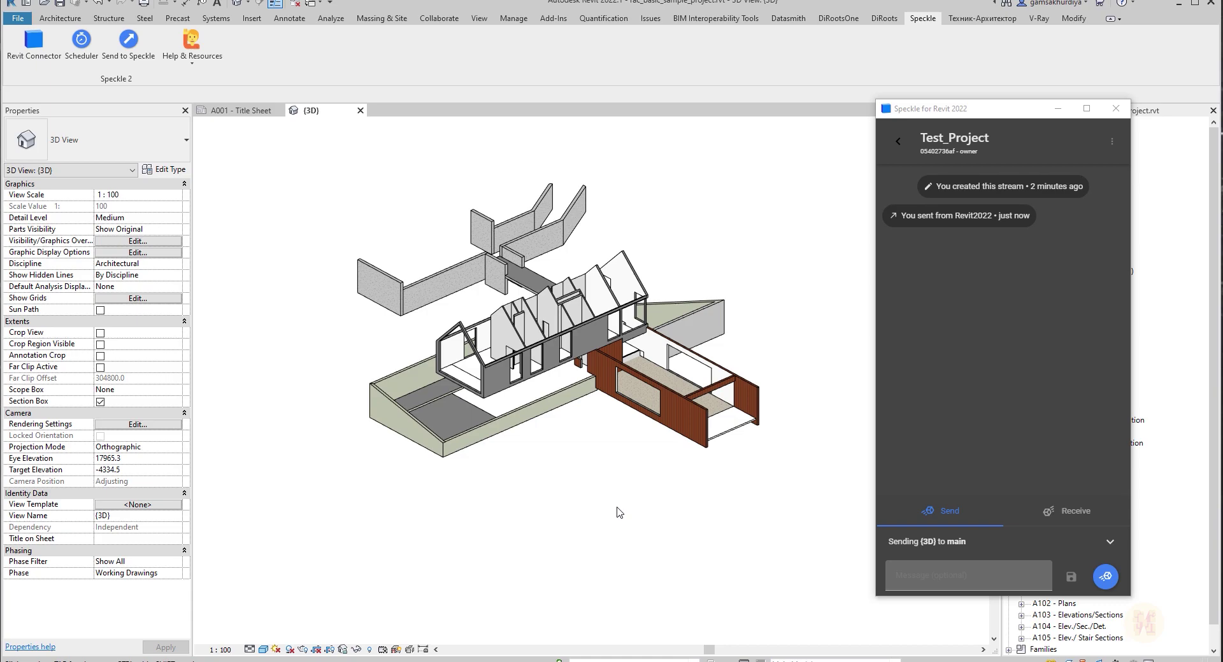
left_click(1107, 585)
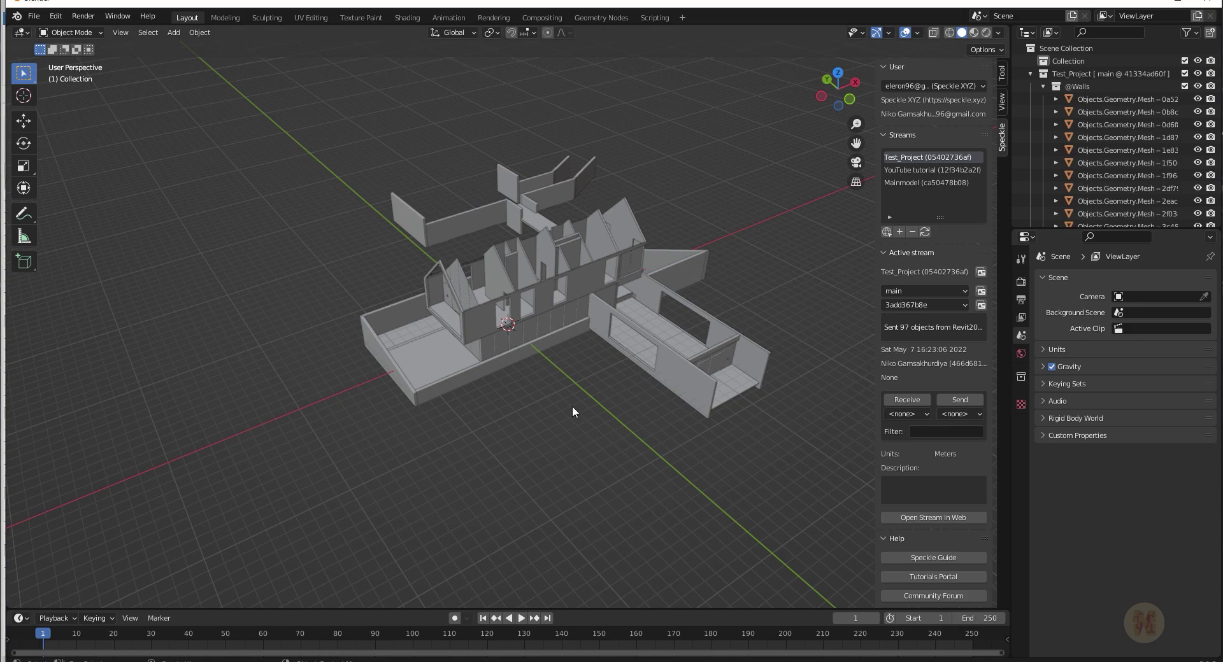
Step: In Blender, add a cube mesh and move it along Y to about -8.33 m, in front of the house
key("shift+a")
mouse_move(540, 412)
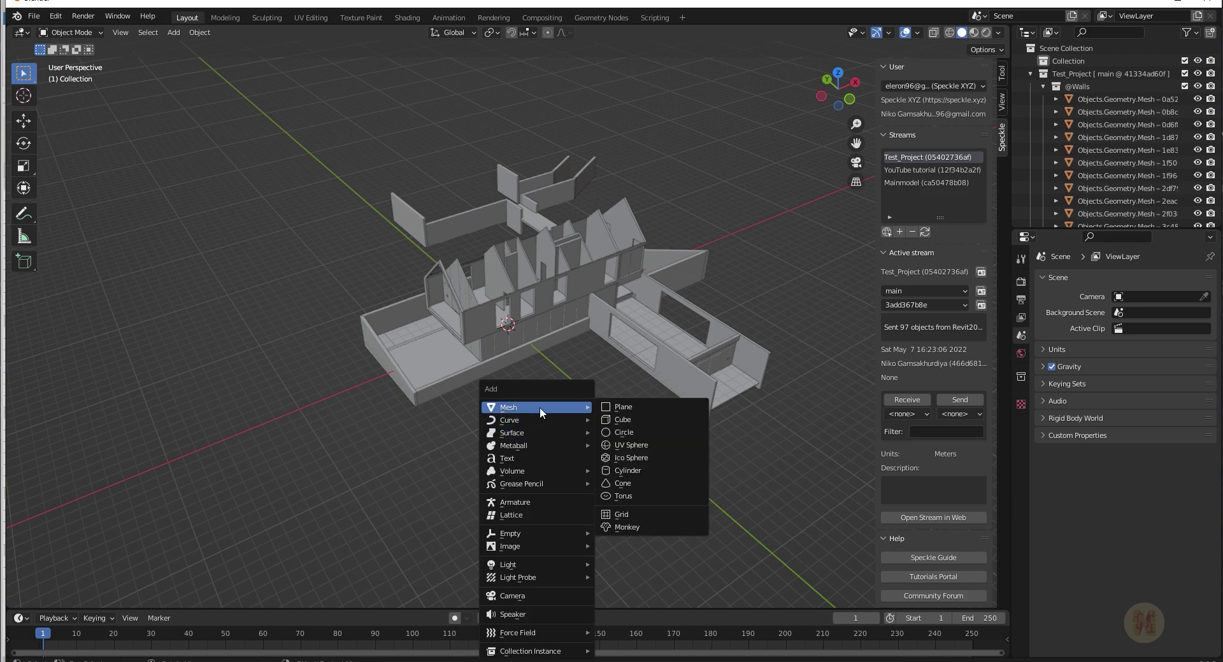
left_click(647, 419)
left_click(24, 121)
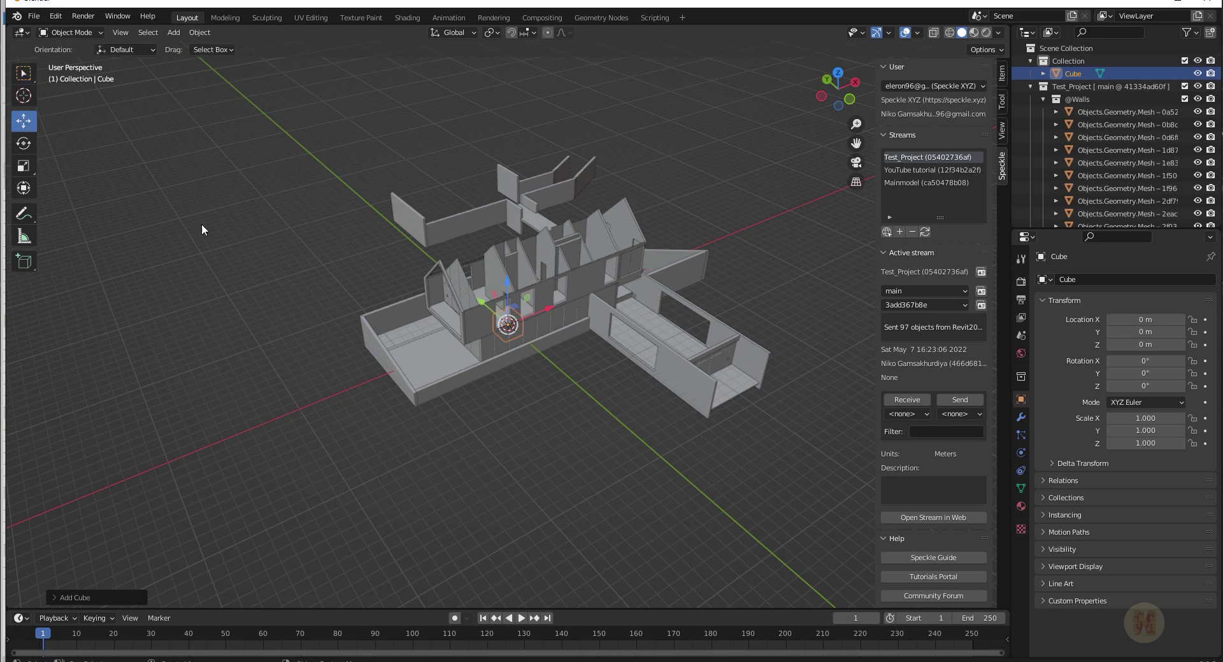
left_click_drag(479, 299, 587, 377)
Step: Stretch the cube along X to a scale of about 4.23 and raise it to about 0.93 m on Z
left_click(28, 167)
left_click_drag(599, 355, 723, 305)
left_click(23, 120)
middle_click_drag(209, 362, 759, 344)
scroll(759, 342, "up", 3)
middle_click_drag(728, 381, 390, 399)
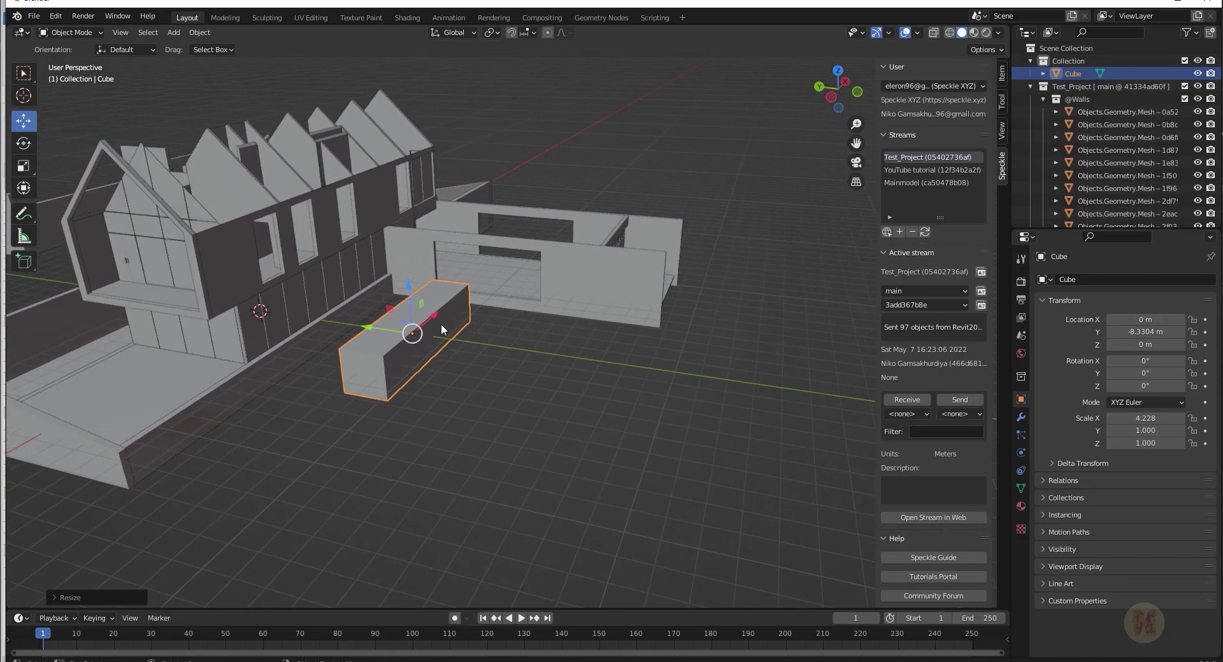
left_click_drag(409, 302, 410, 282)
middle_click_drag(583, 350, 521, 400)
scroll(511, 376, "down", 4)
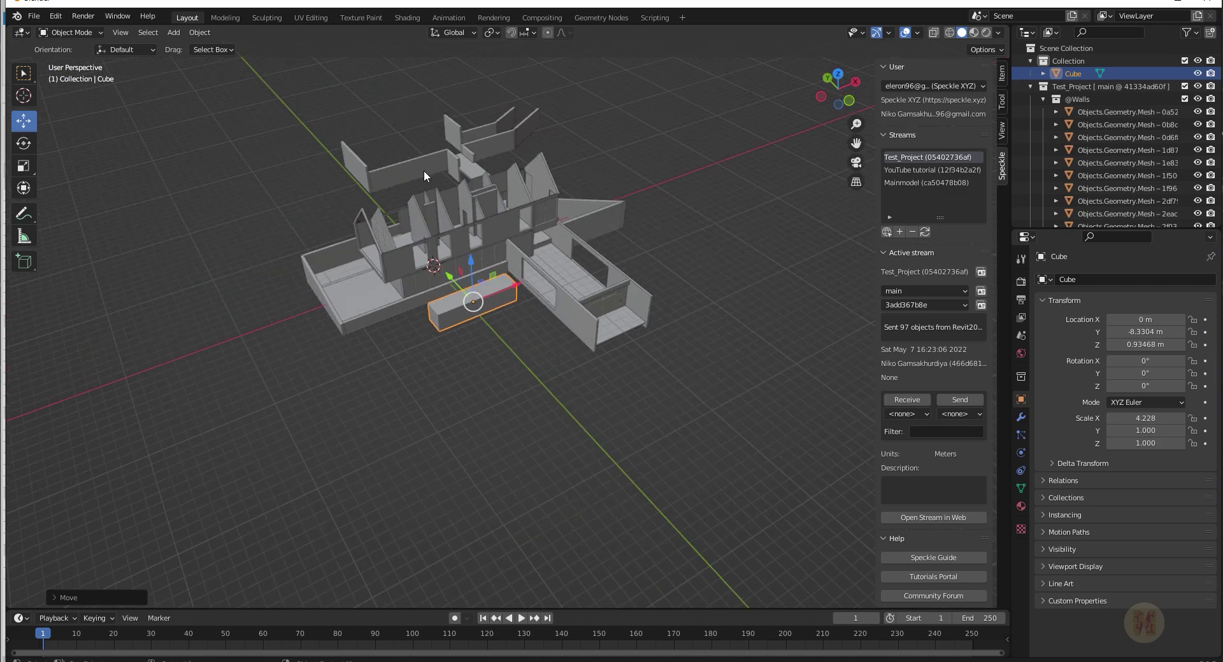
middle_click_drag(424, 172, 428, 176)
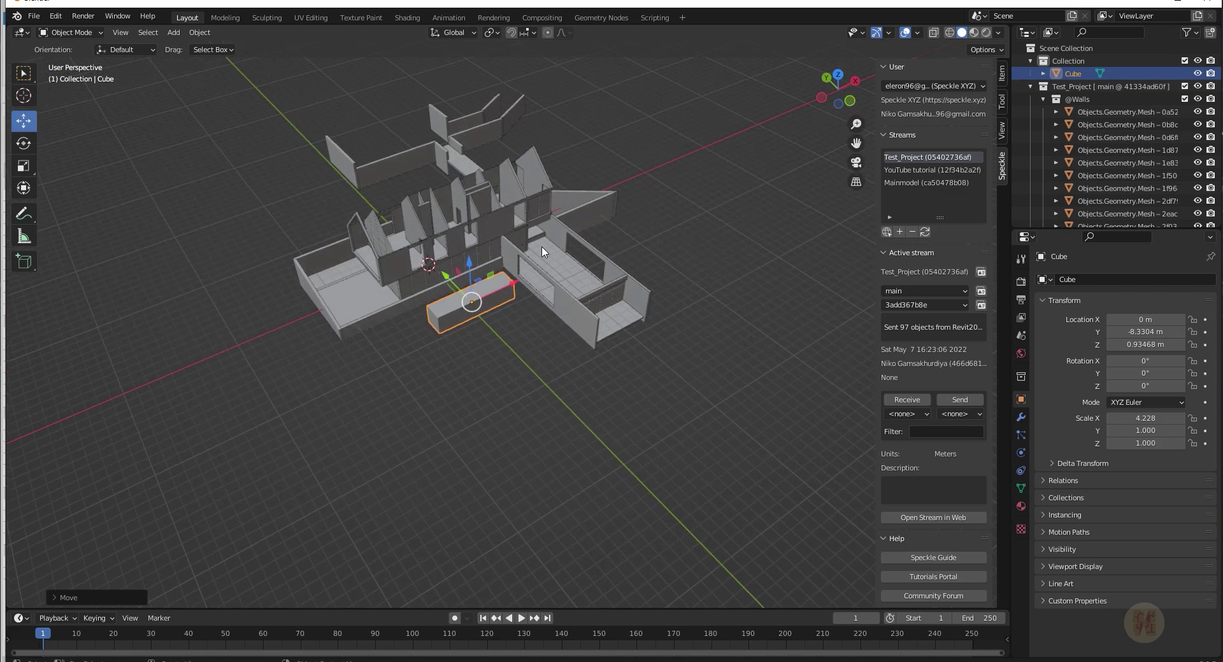
middle_click_drag(514, 281, 593, 430)
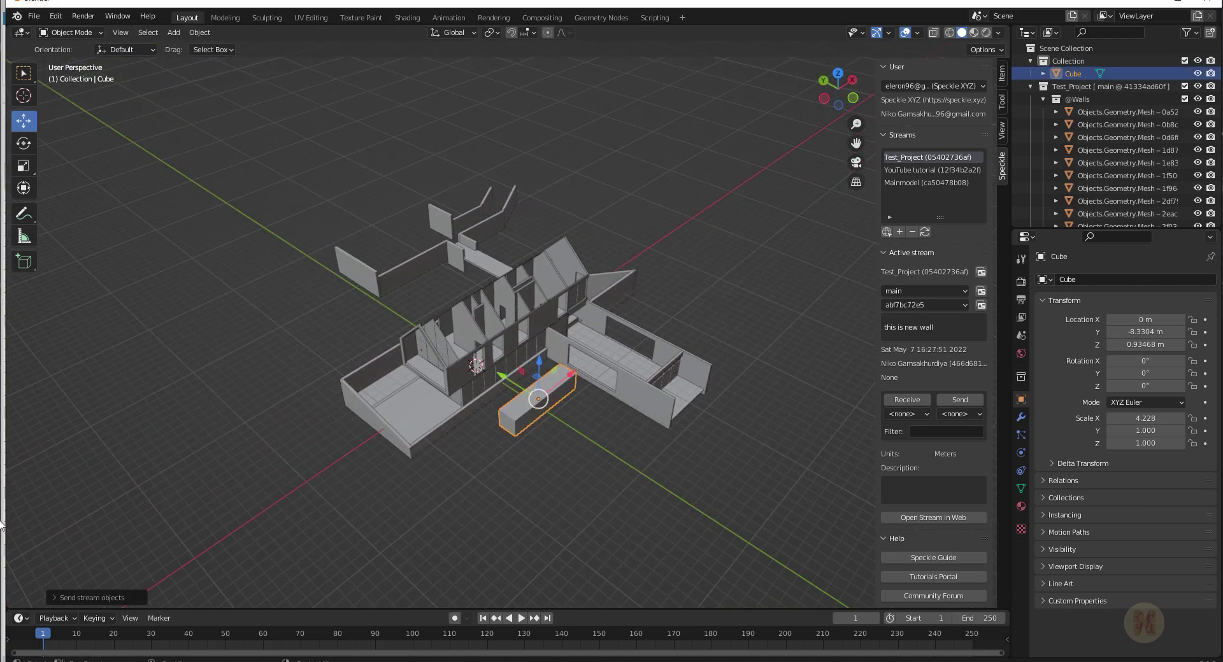
Step: Select the whole house together with the stretched cube and send them to the stream's main branch with the message "new design"
left_click(194, 159)
left_click_drag(204, 143, 811, 544)
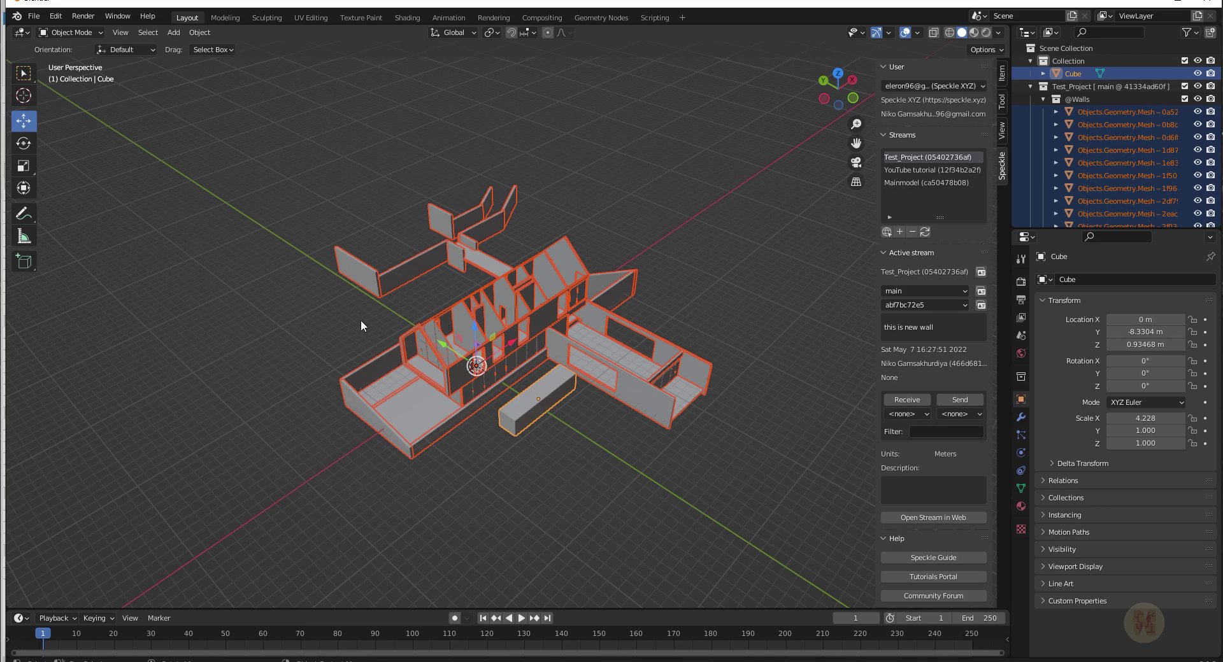
left_click(959, 400)
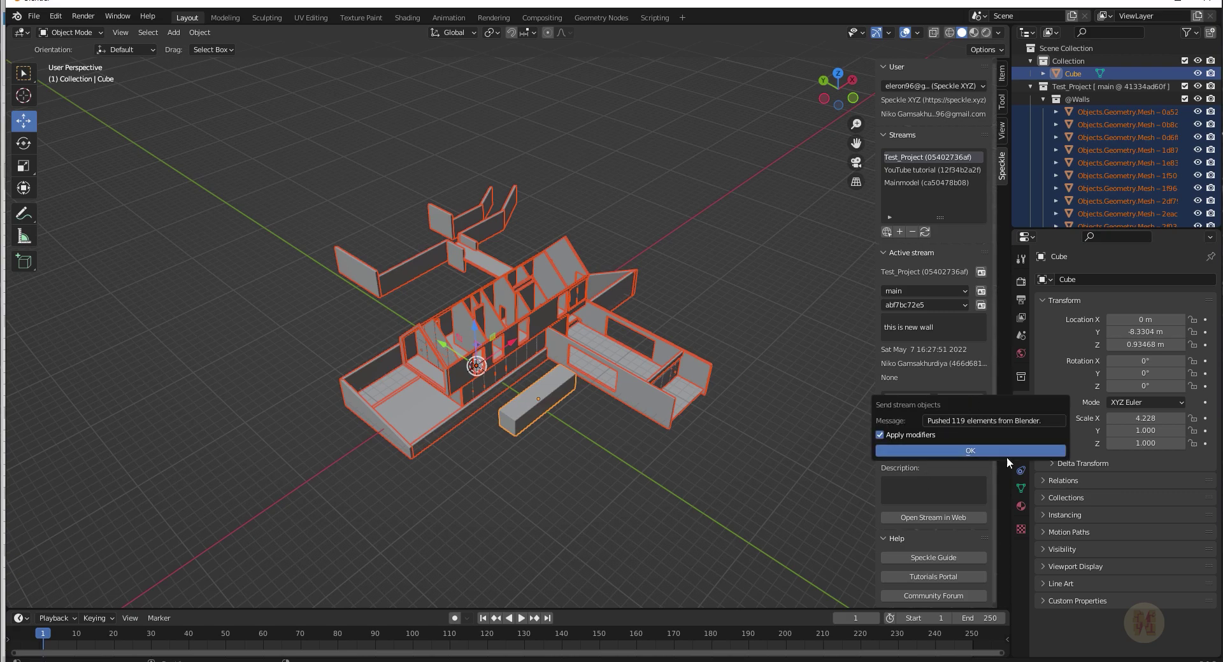
left_click(1044, 417)
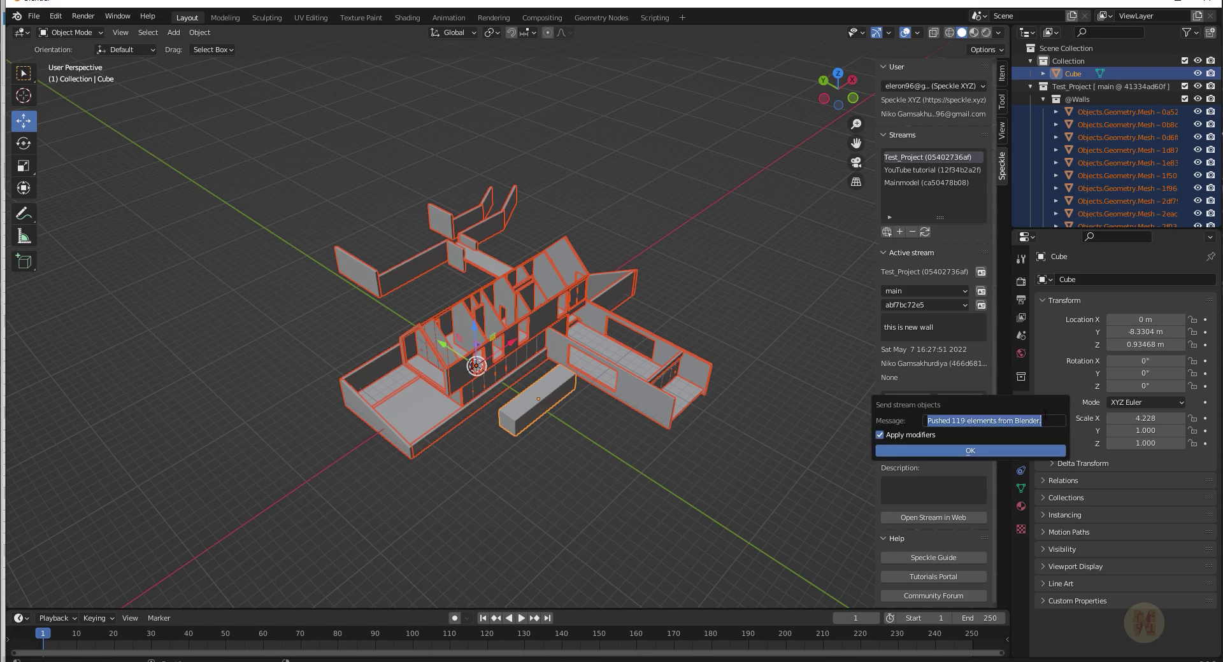
type("new design")
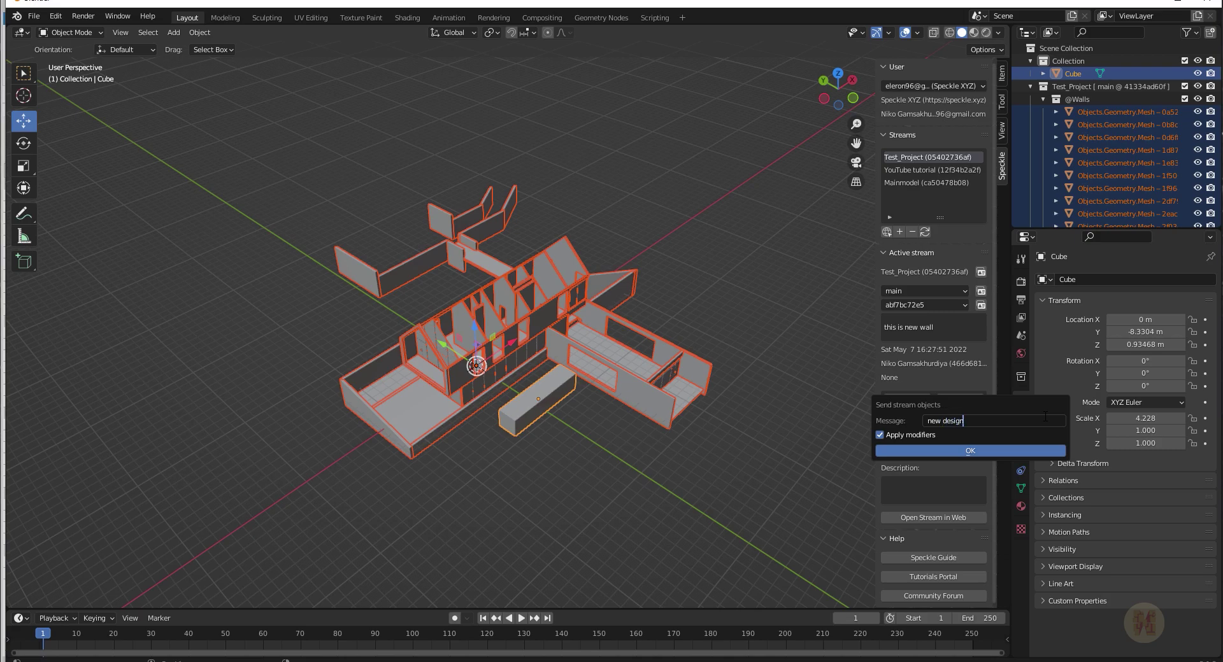
key("Return")
key("Return")
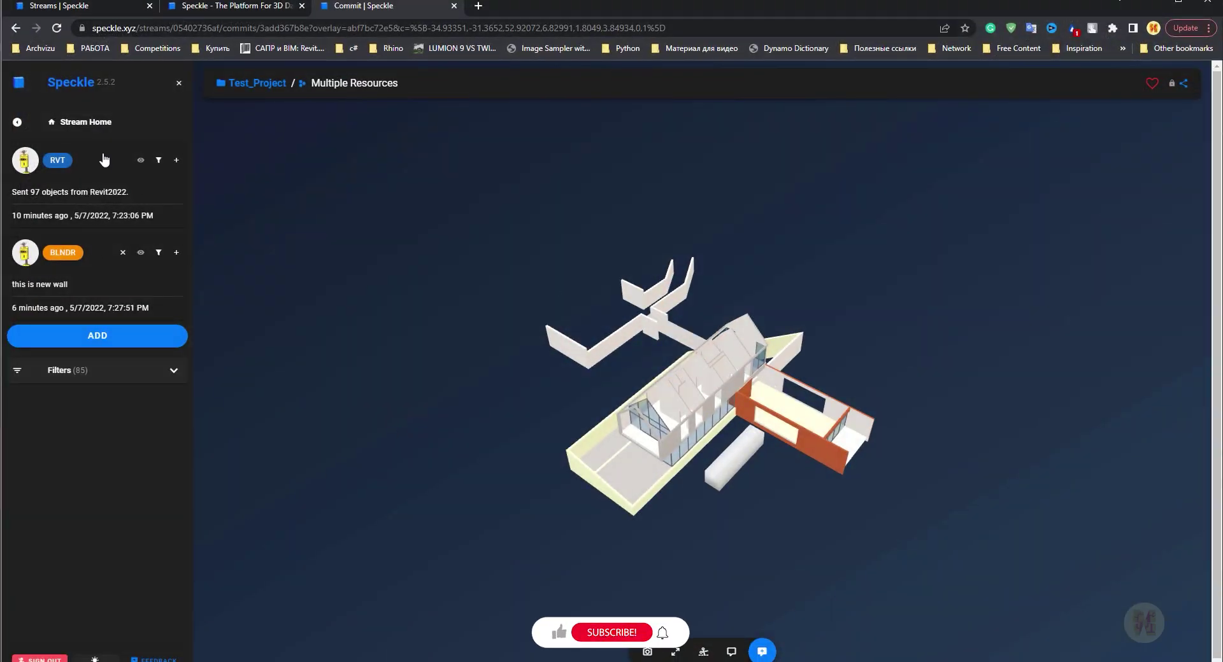
Step: On the Speckle website, check the latest activity feed and open the Test_Project stream from the streams list
left_click(71, 84)
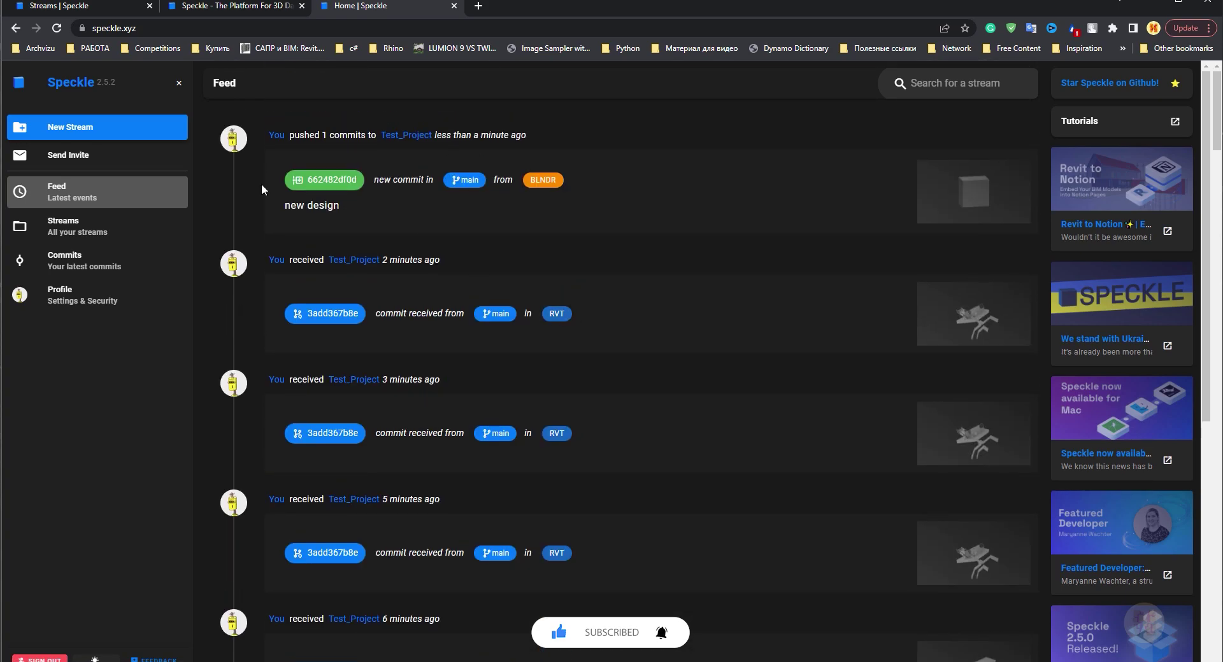
left_click(88, 233)
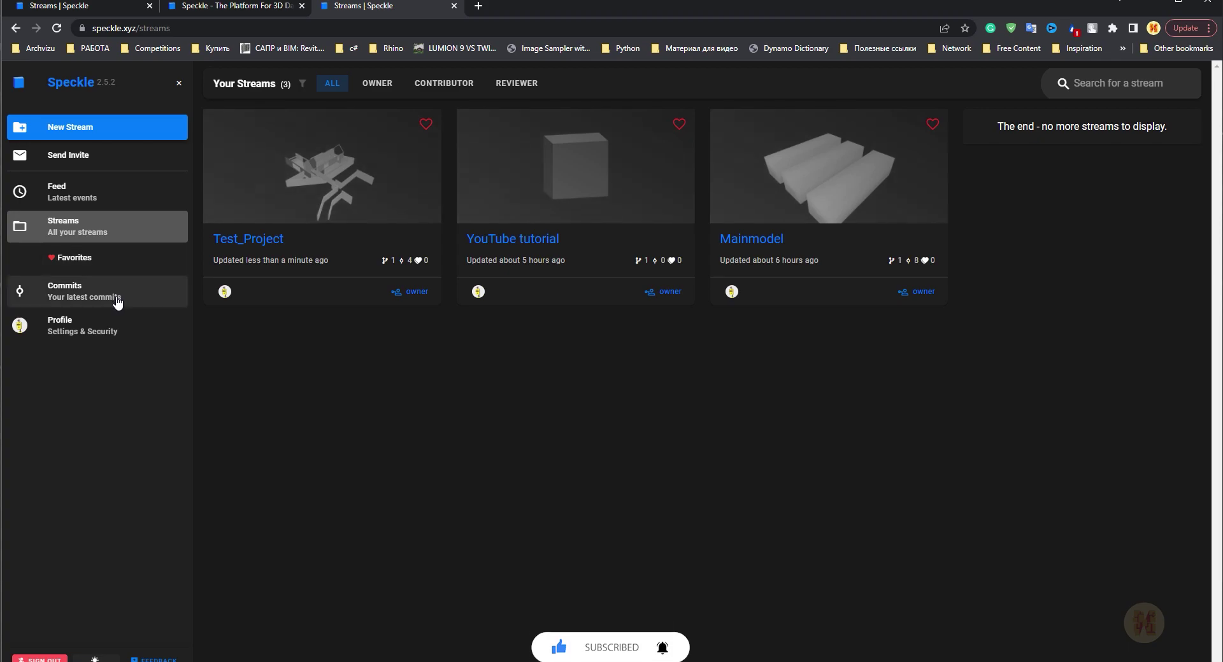
left_click(357, 203)
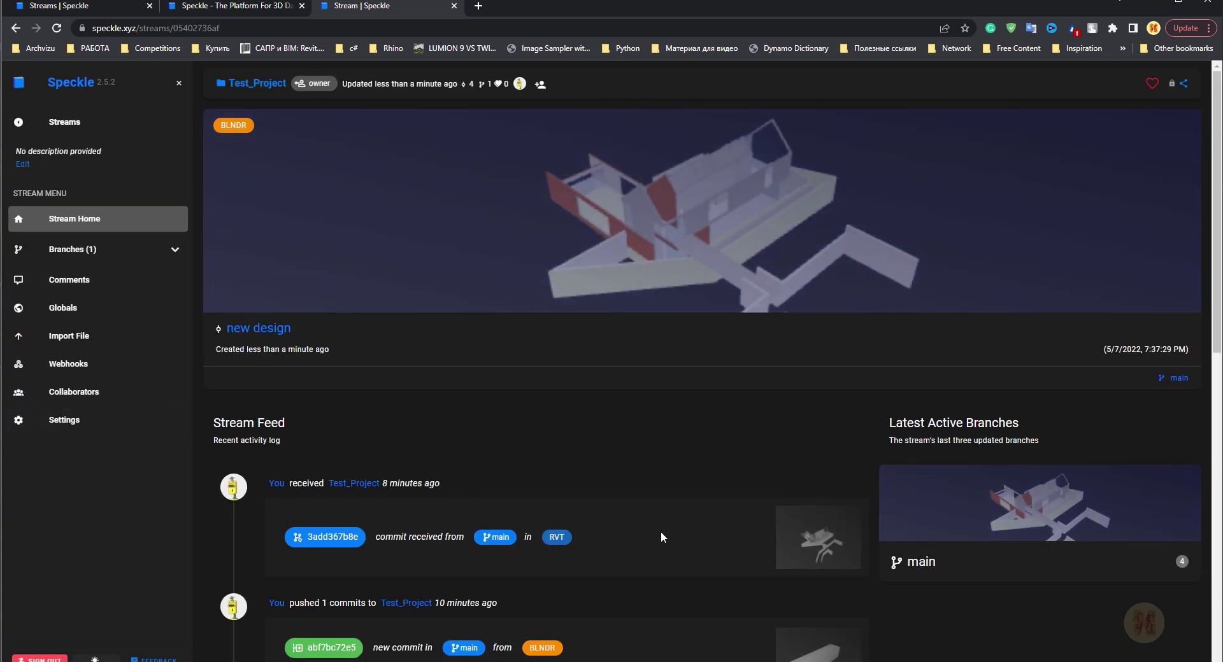
Step: Inspect the commits "Sent 97 objects from Revit2022" and "Sent 89 objects from Revit2022", returning to the main branch after each
left_click(838, 541)
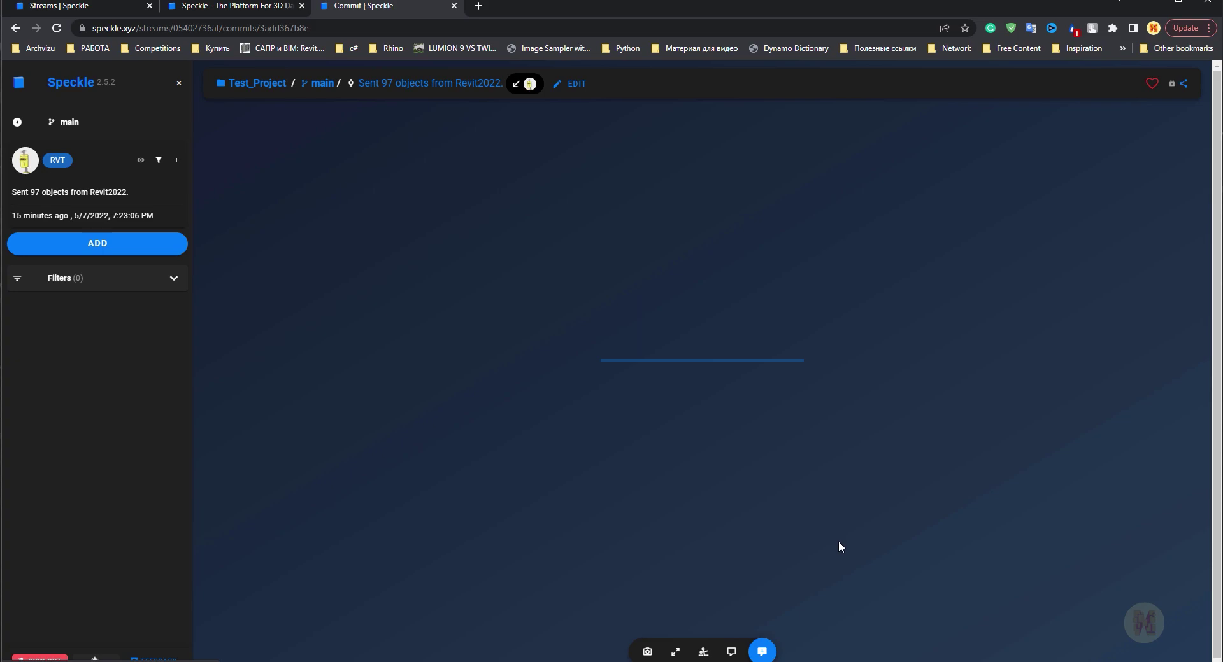
left_click_drag(451, 433, 485, 418)
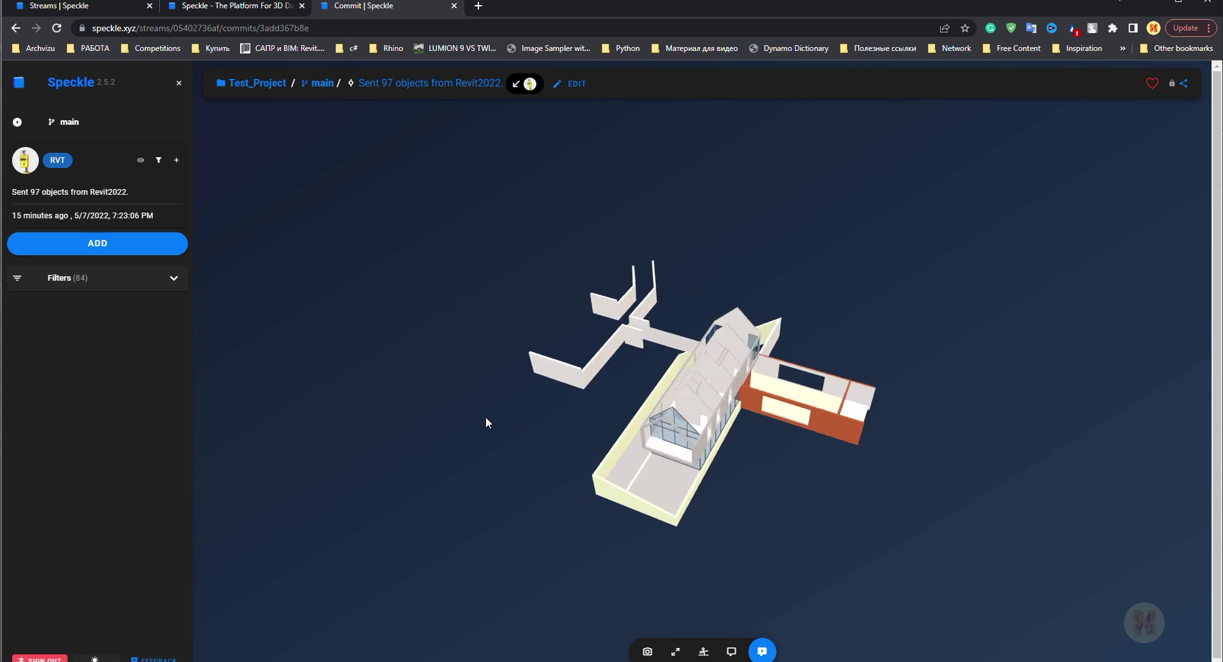
left_click(70, 124)
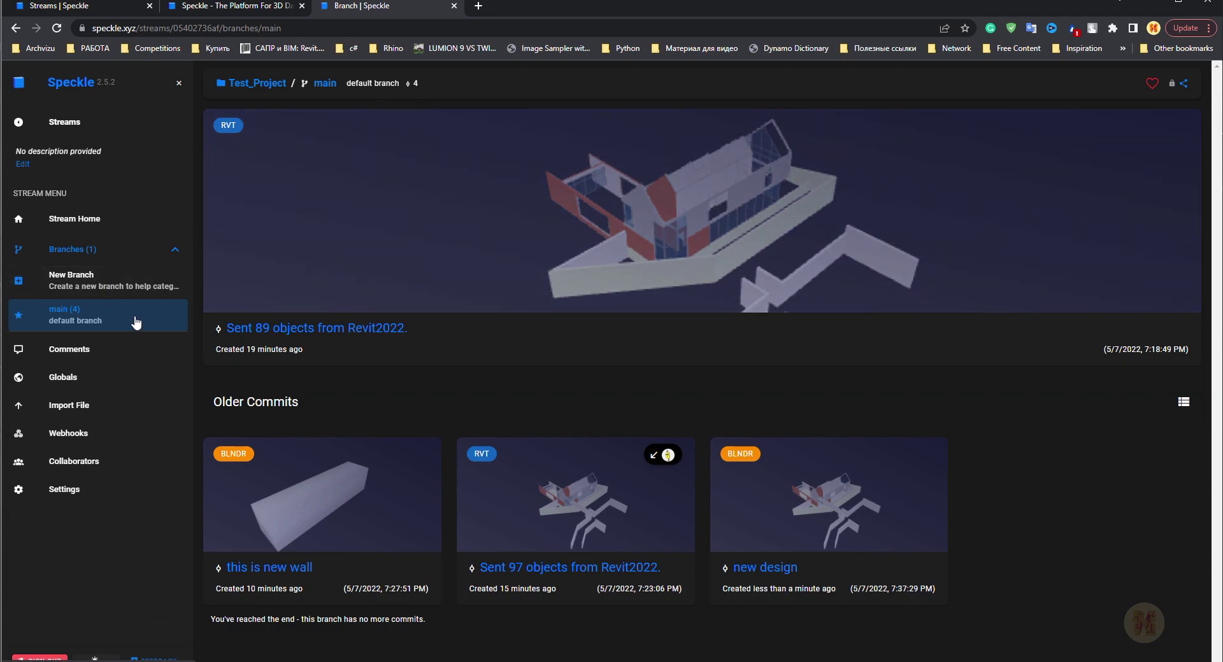
left_click(719, 235)
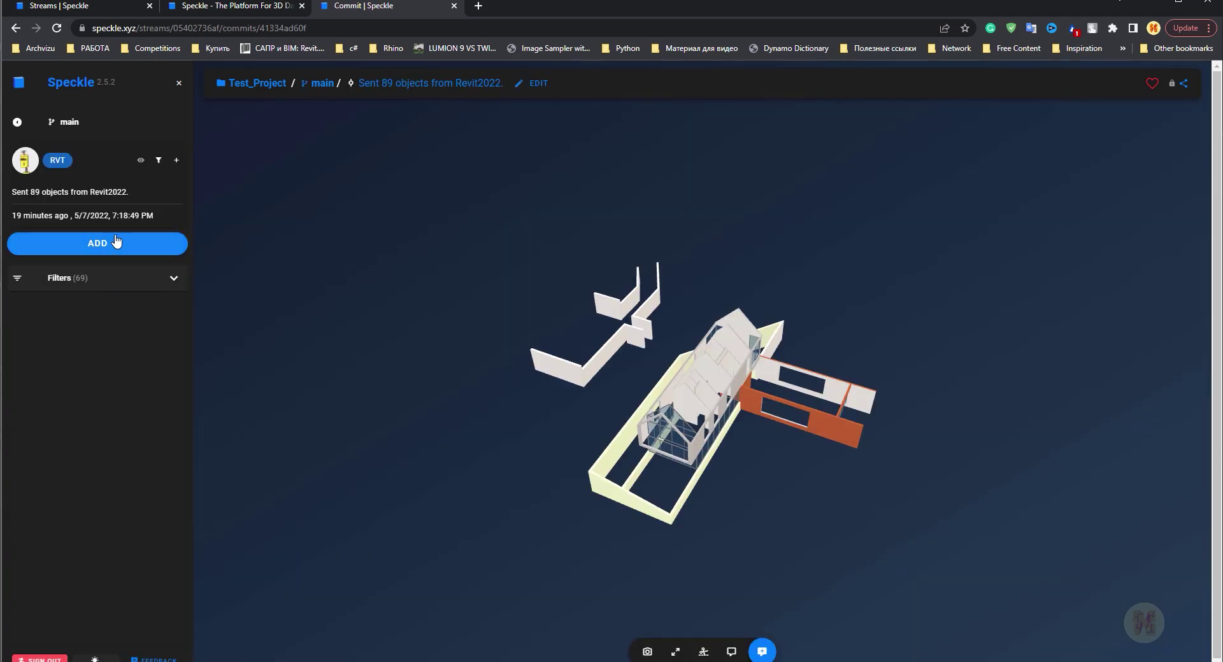
left_click(83, 131)
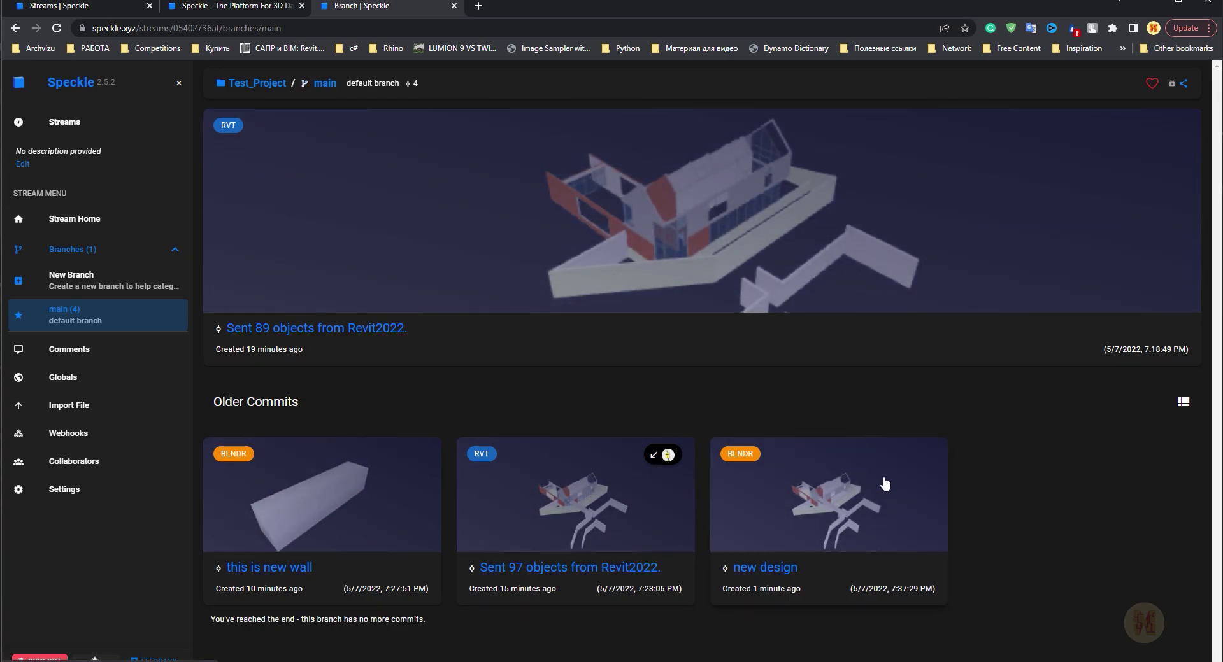
Step: Open the "new design" commit, inspect its model around the added box, and highlight the commit ID in the page address
left_click(865, 534)
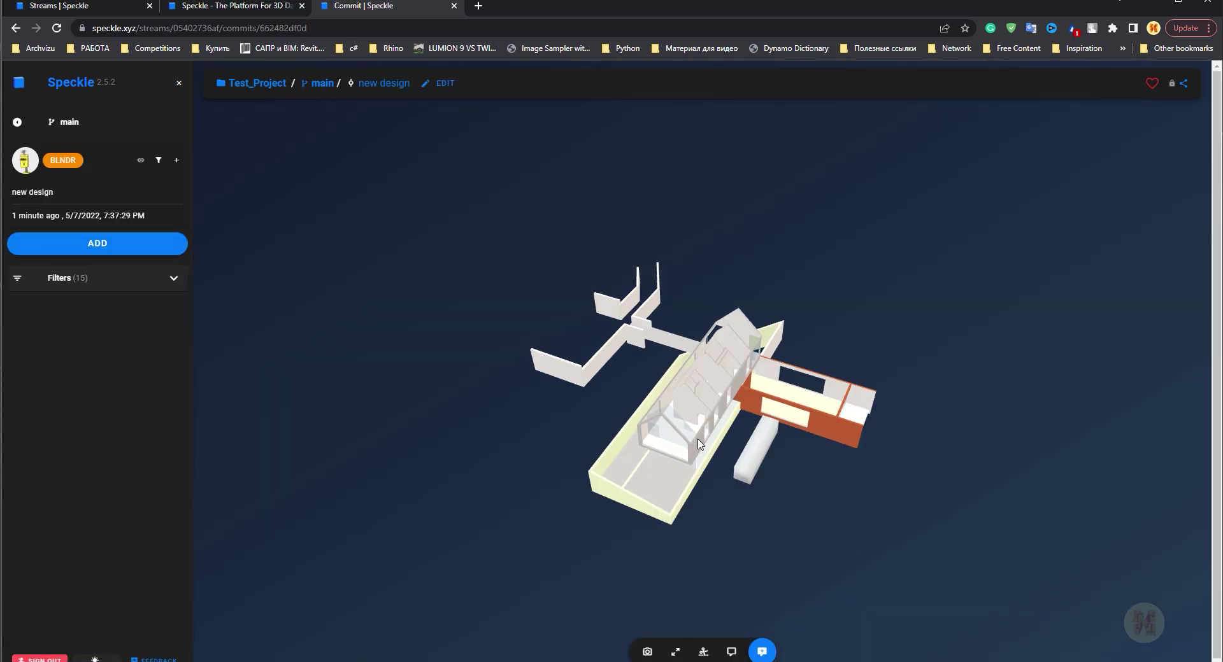
left_click_drag(761, 429, 868, 486)
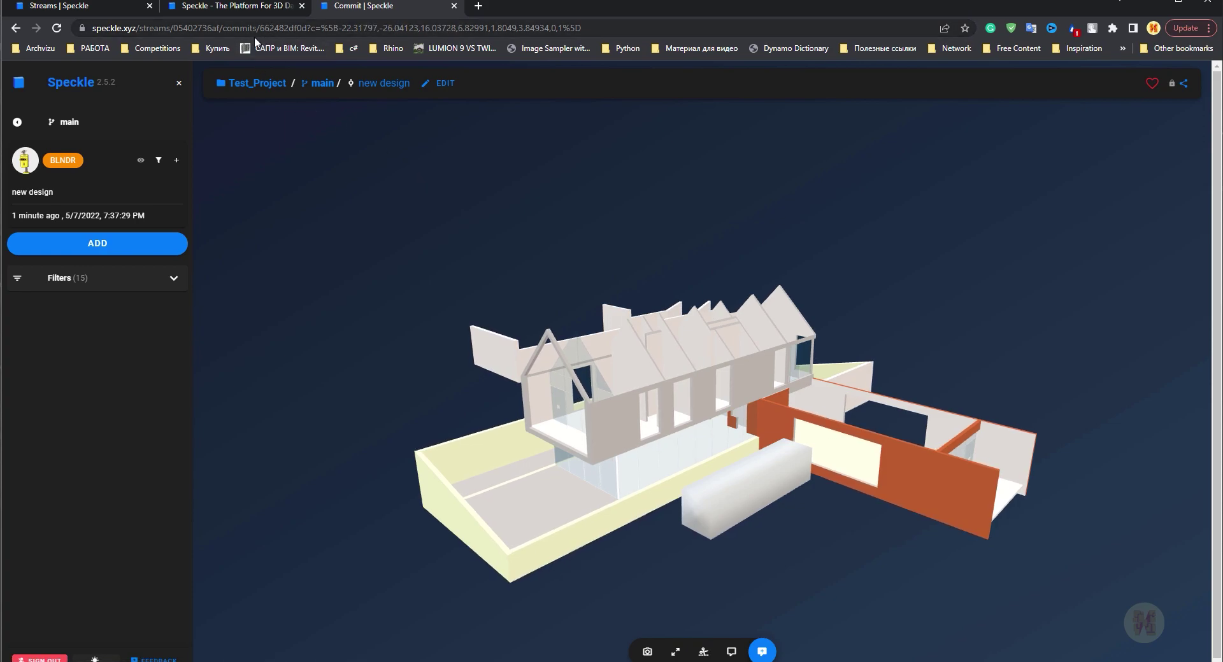
left_click_drag(260, 28, 296, 28)
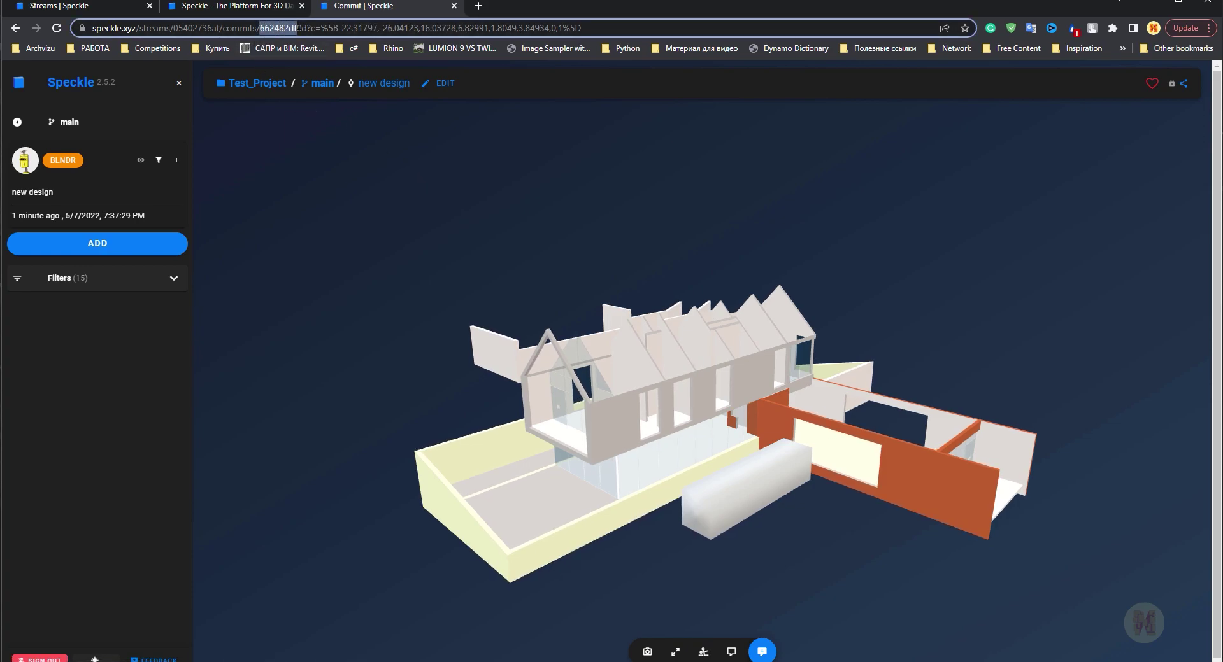
left_click(456, 186)
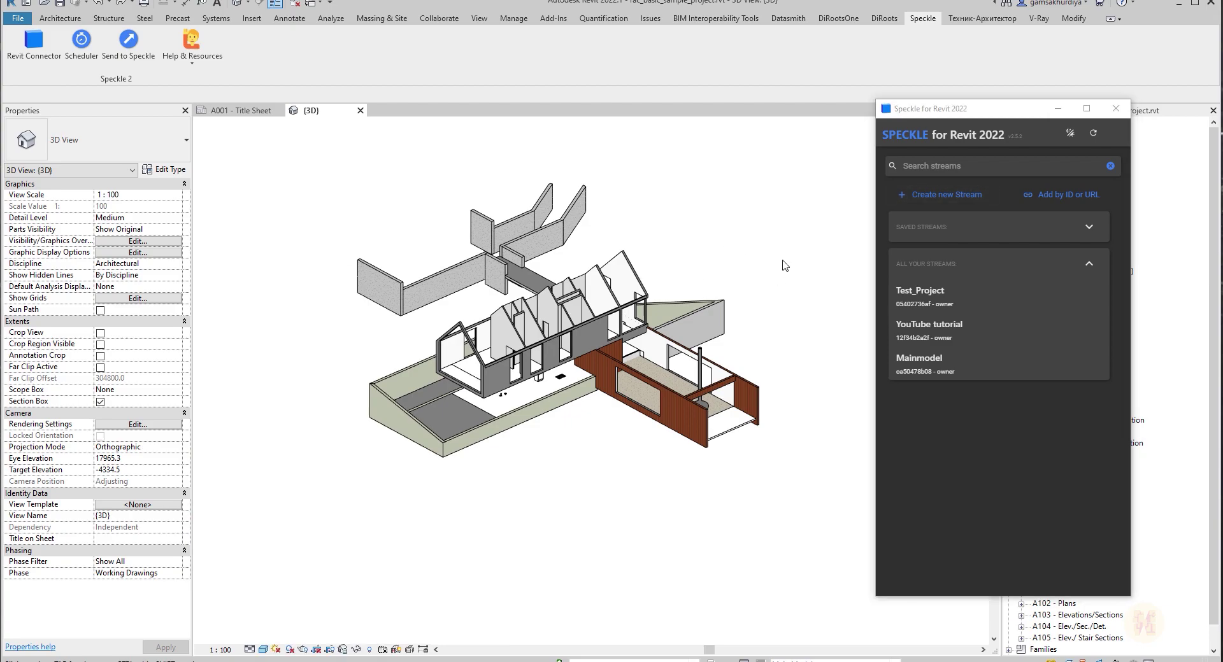
Step: In Revit, open Test_Project in the Speckle connector and receive commit 662482df0d "new design" from the main branch
left_click(954, 297)
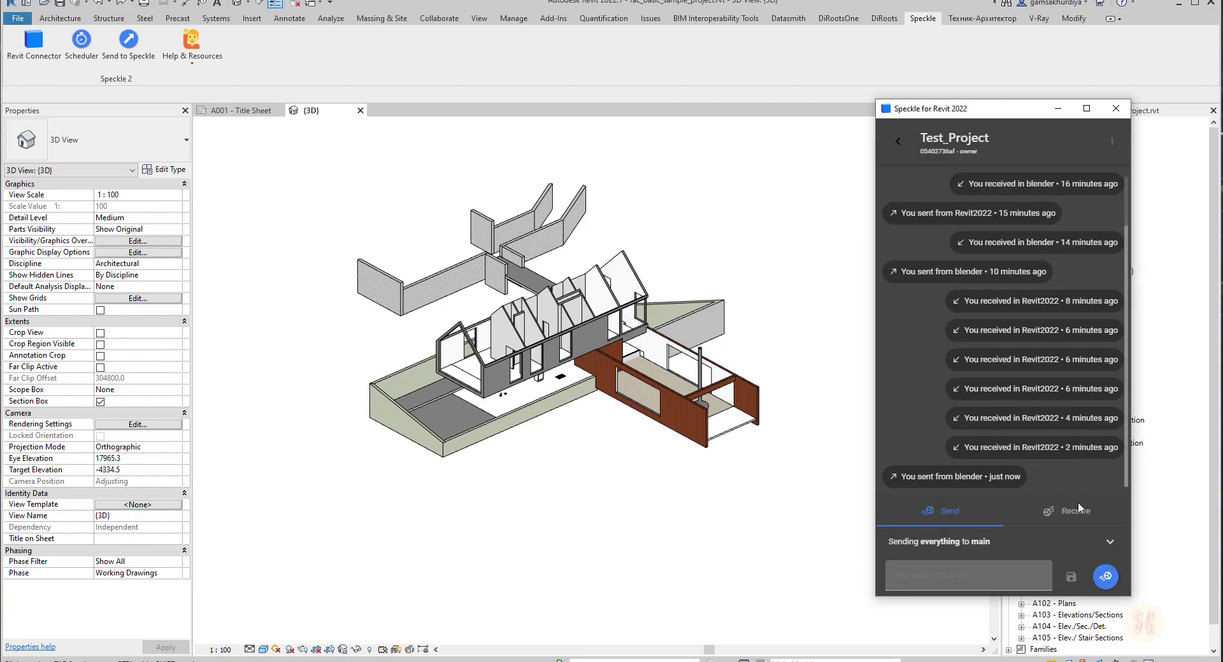
left_click(1077, 511)
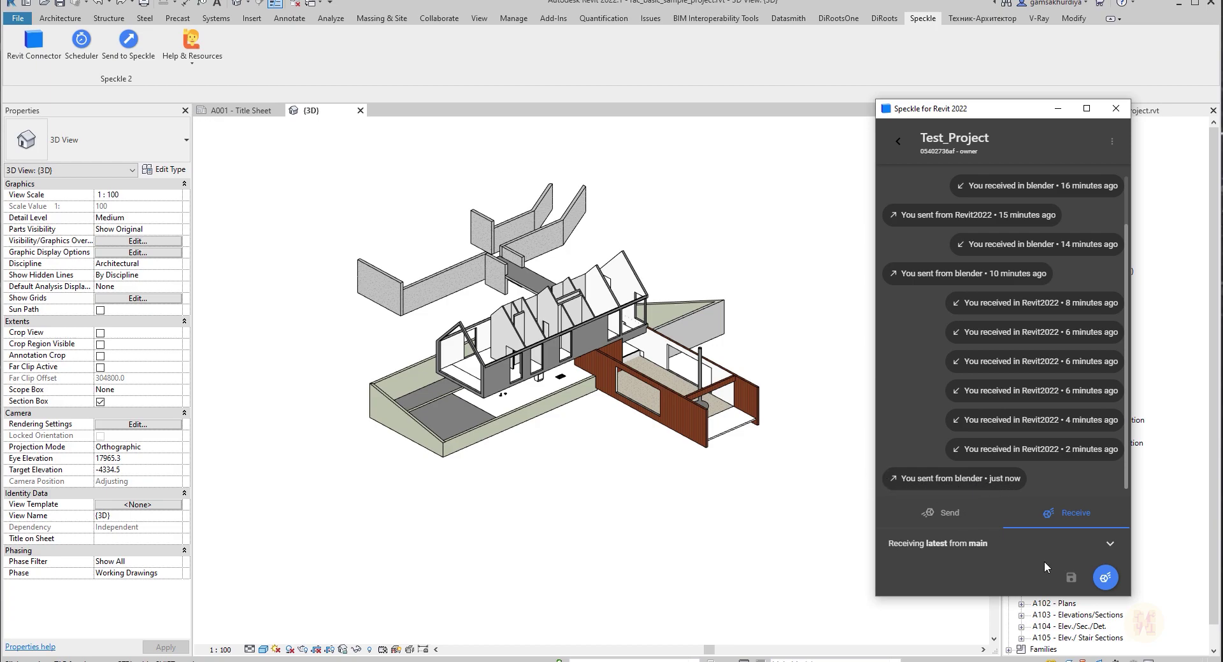
left_click(1110, 543)
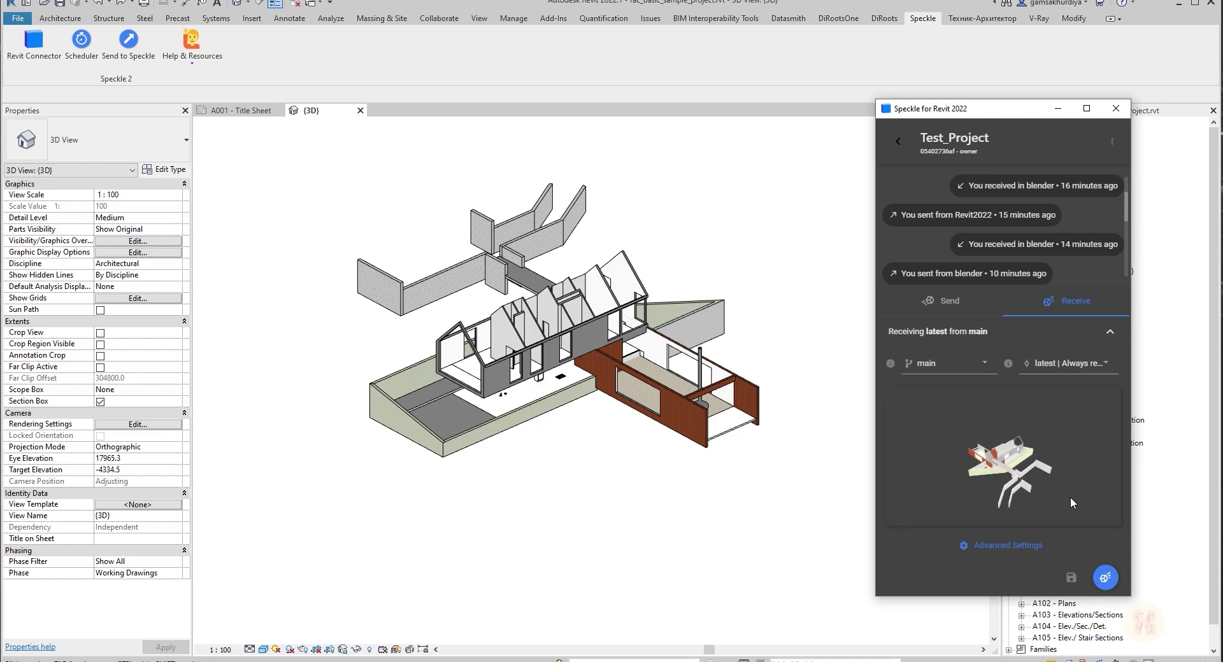
left_click(1082, 367)
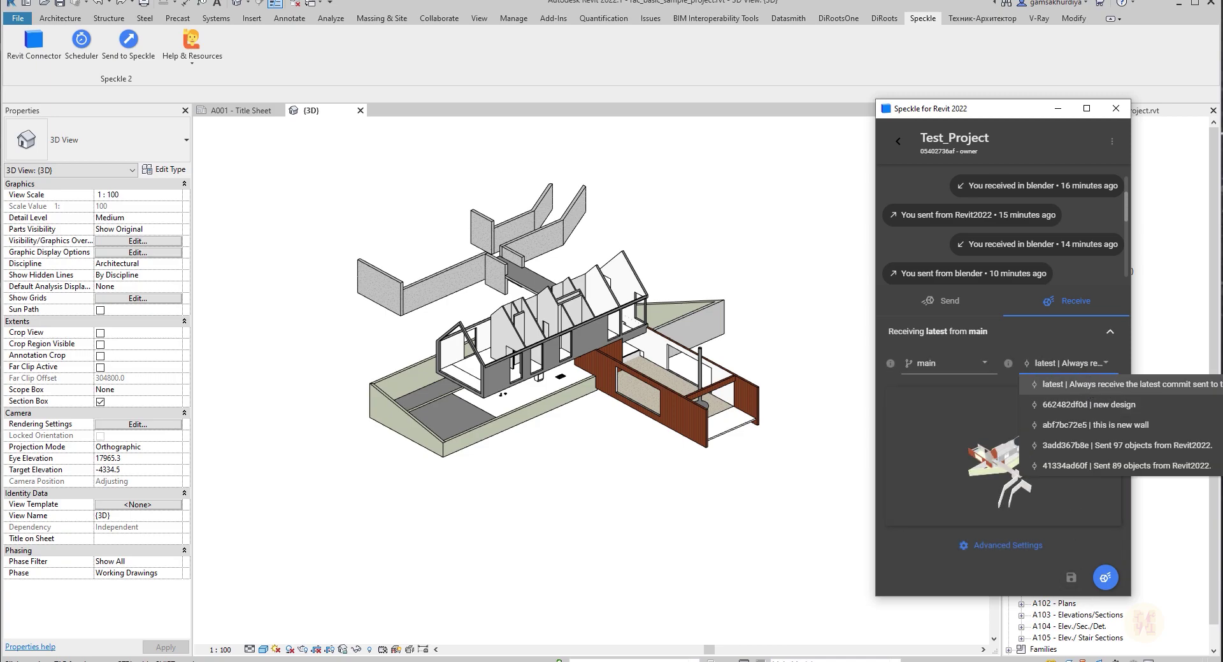
left_click(1106, 407)
left_click(1098, 590)
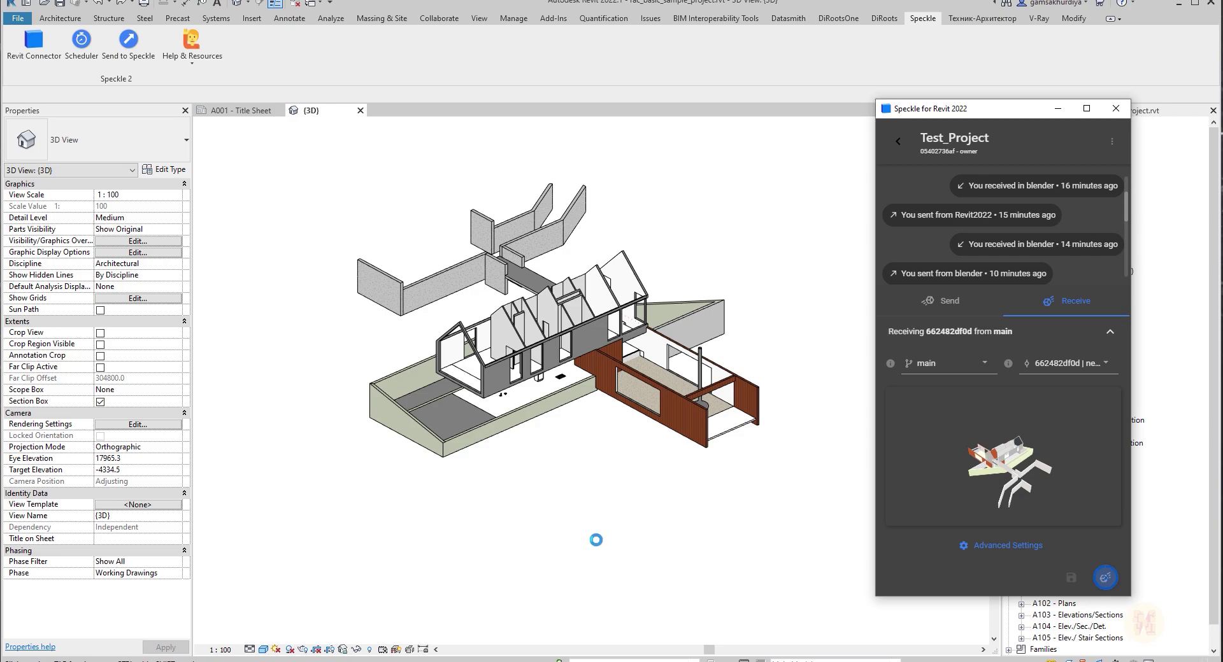
left_click(662, 521)
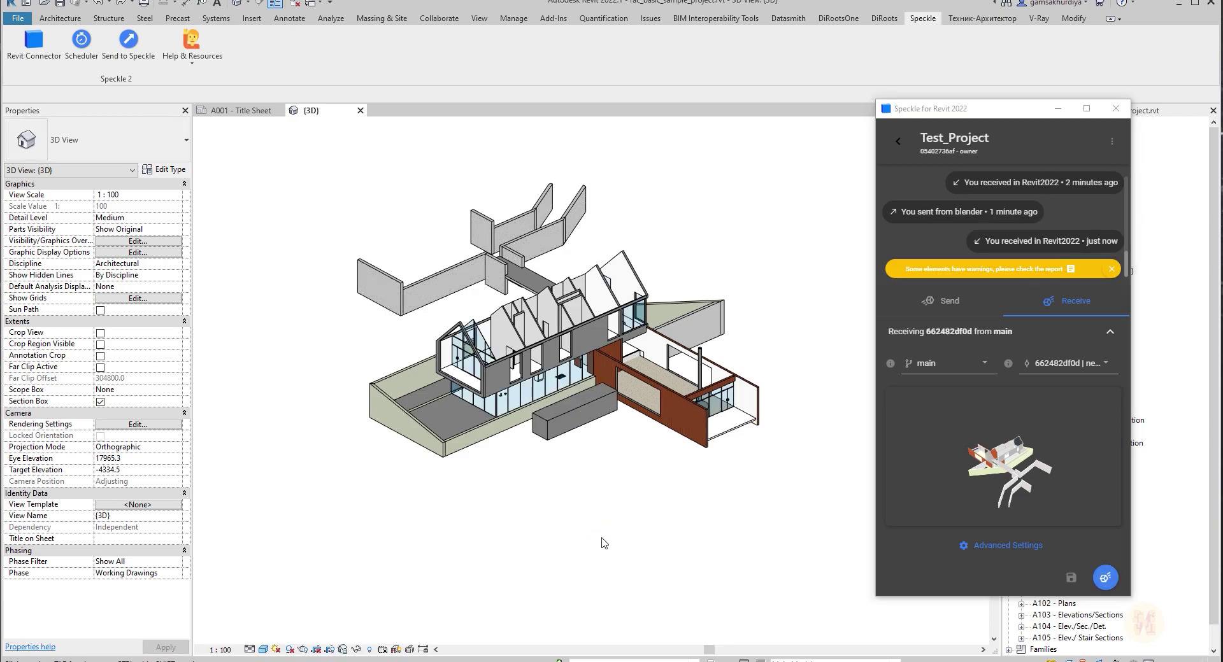
Step: Select the received box in front of the house and examine it in the 3D view from several angles
middle_click_drag(650, 521, 644, 469)
left_click(601, 395)
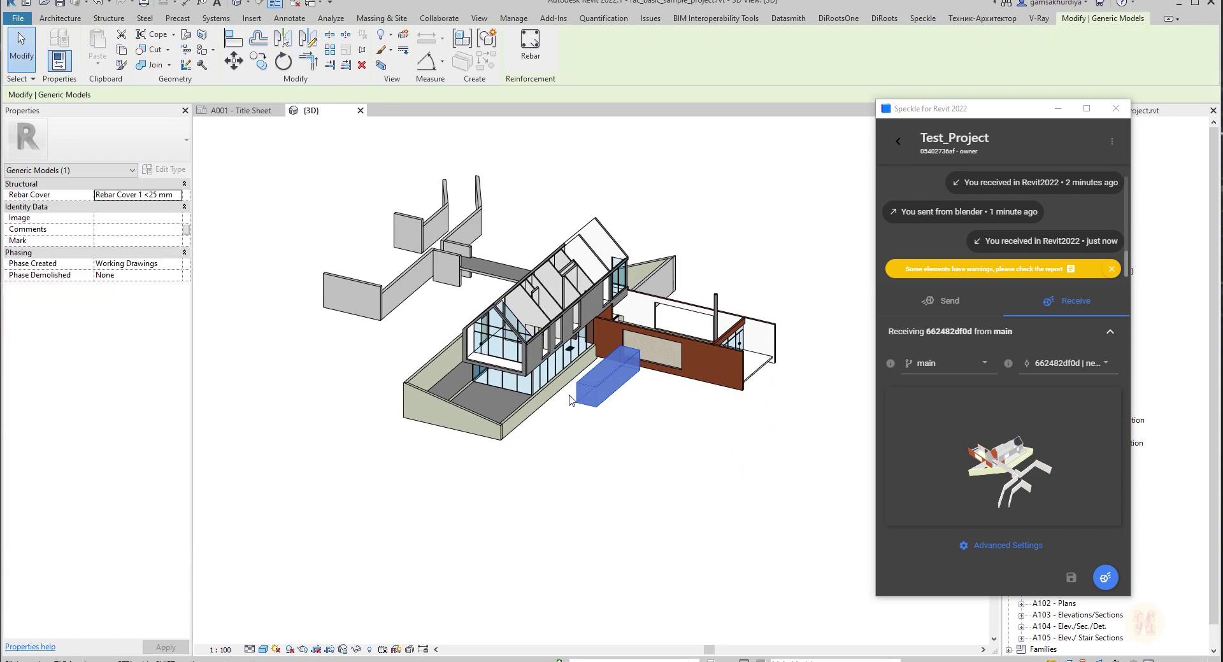
middle_click_drag(745, 480, 525, 510, "shift")
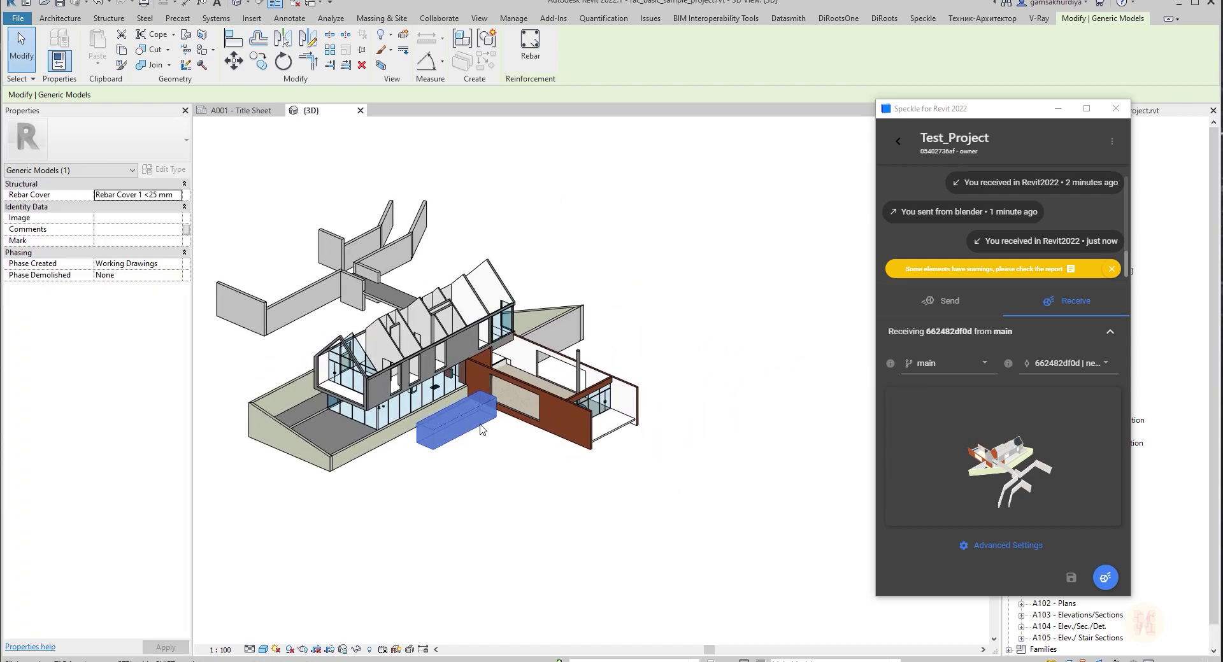
scroll(506, 394, "up", 3)
middle_click_drag(507, 394, 393, 484, "shift")
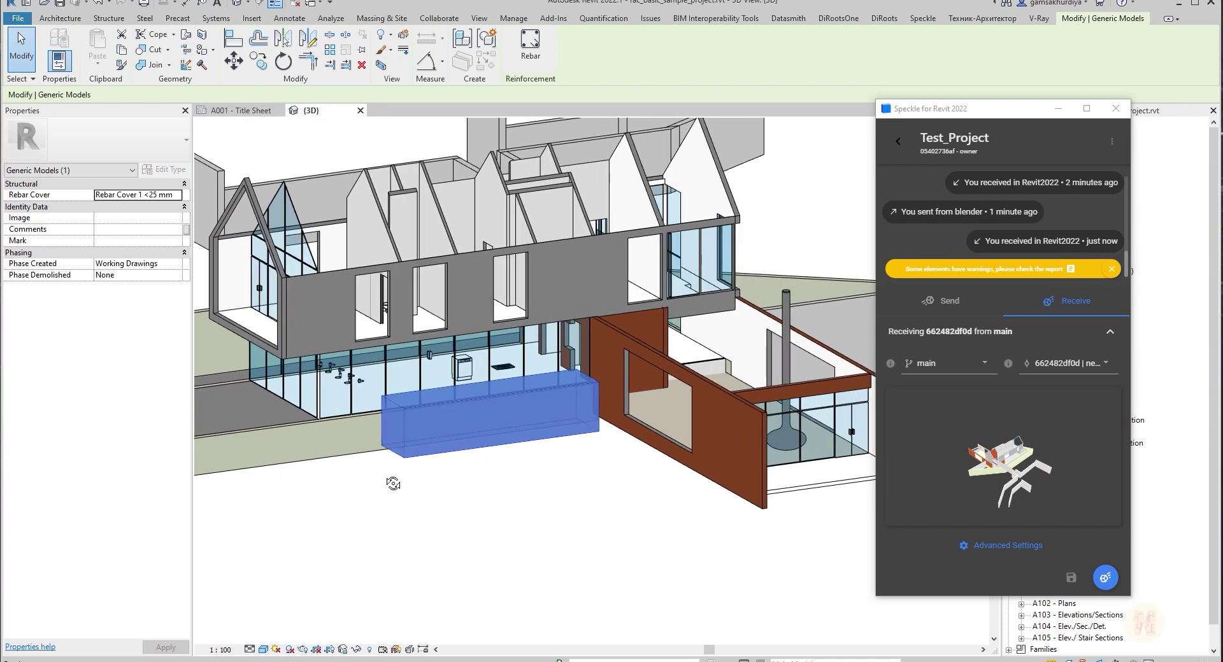
key("Escape")
left_click(447, 436)
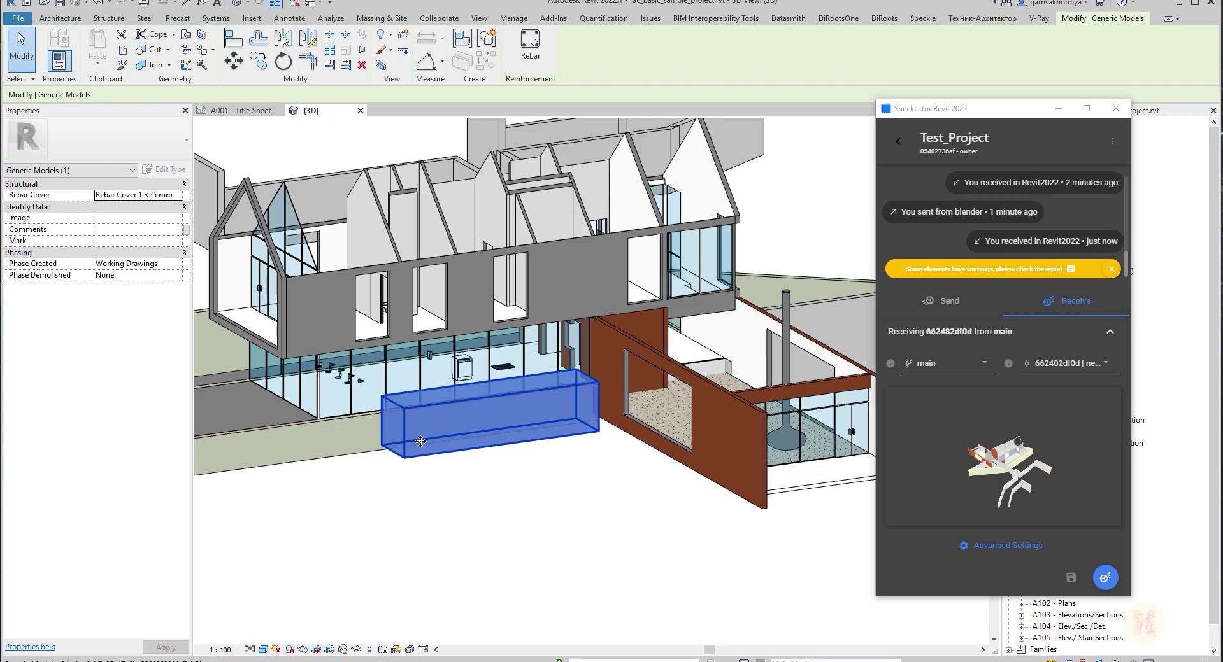
middle_click_drag(521, 445, 594, 565, "shift")
scroll(543, 530, "down", 2)
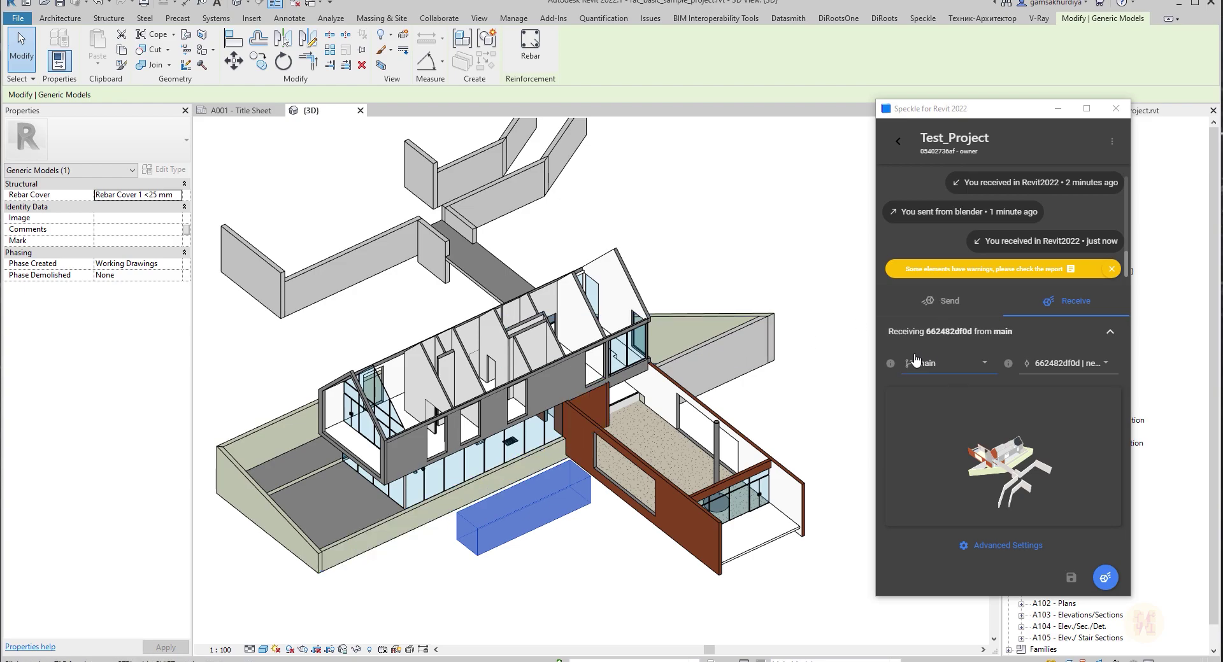
Step: On the Speckle website, create a new branch named "final desig" in the Test_Project stream
left_click(942, 366)
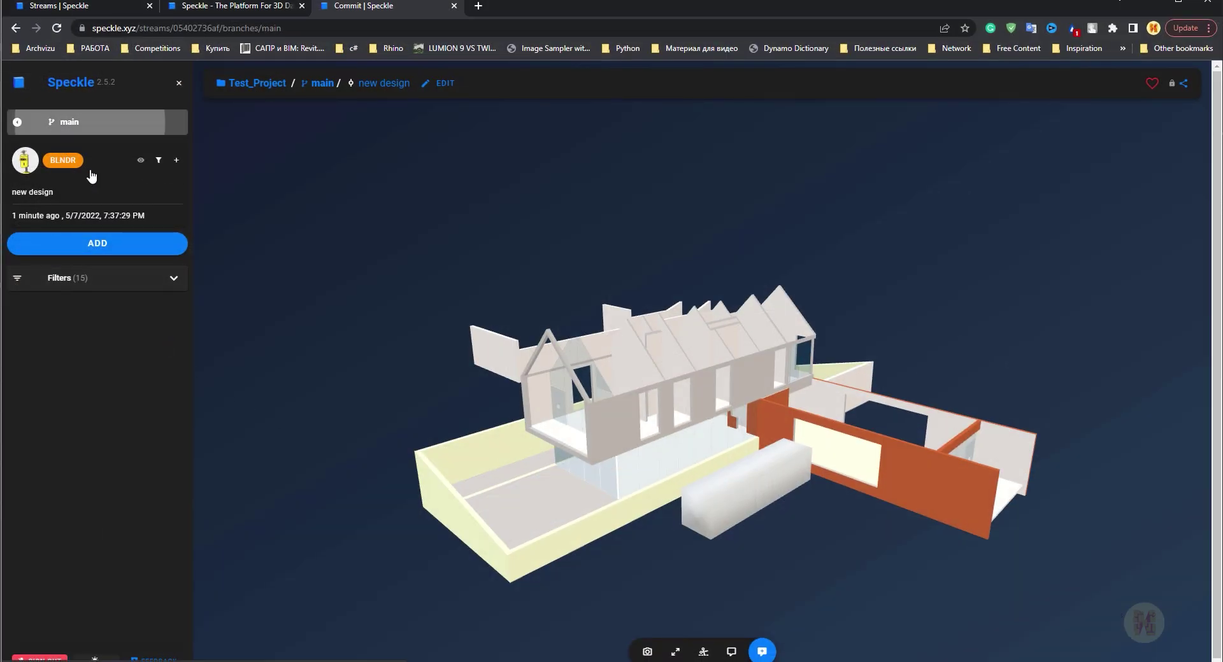
left_click(76, 123)
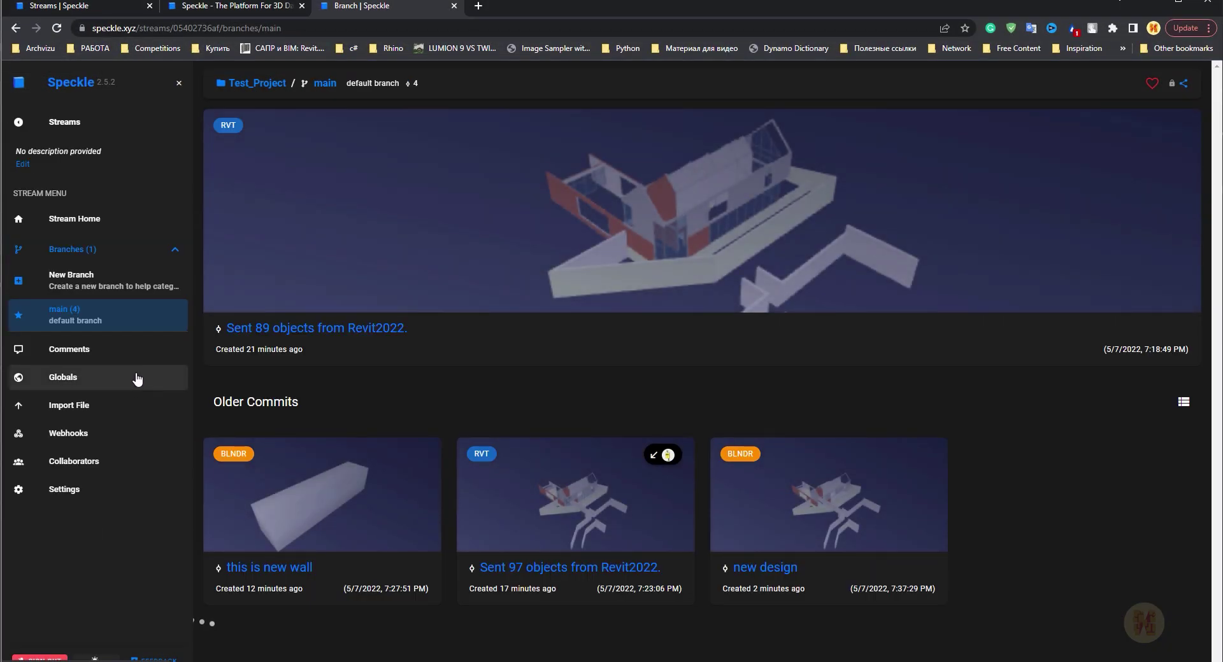
left_click(91, 288)
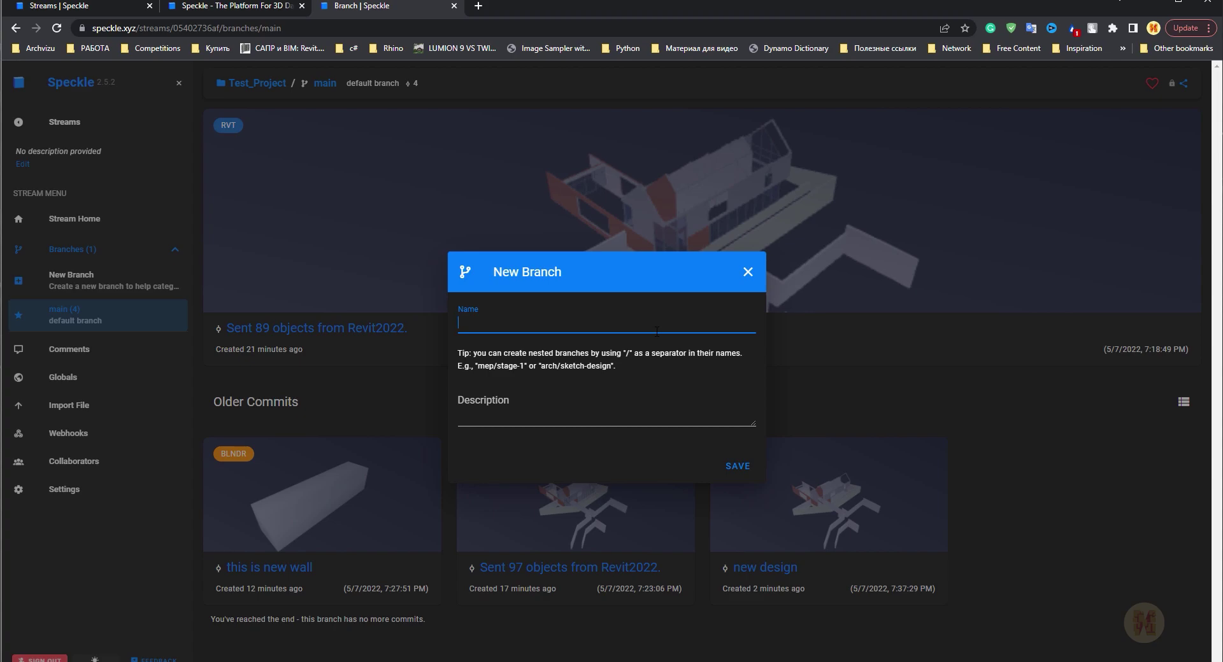
type("final desig")
left_click(737, 466)
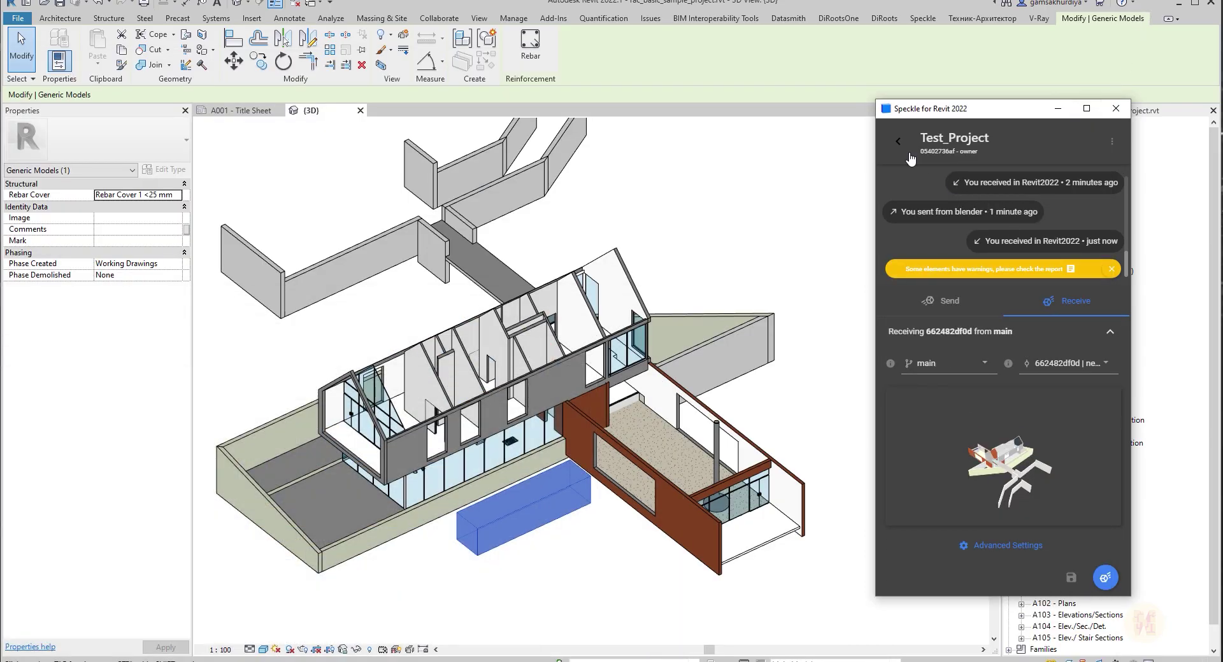
Step: In Revit's Speckle connector, reopen Test_Project from all streams and check which branches are offered for sending
left_click(908, 155)
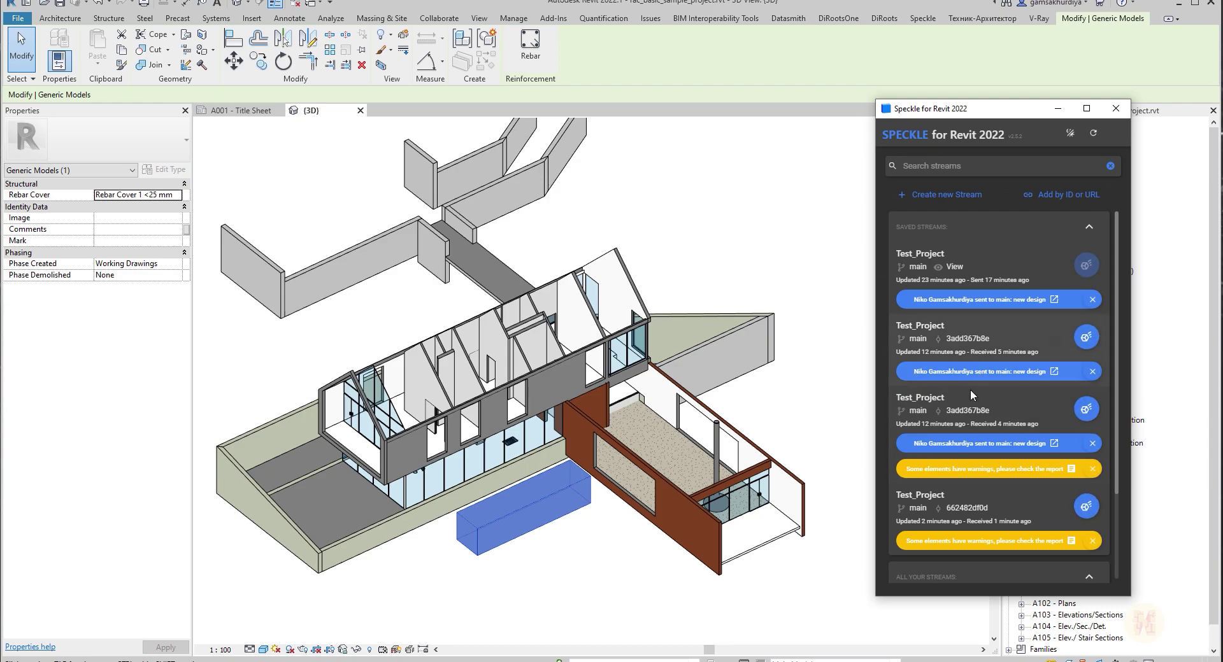
scroll(955, 395, "down", 2)
scroll(971, 415, "down", 4)
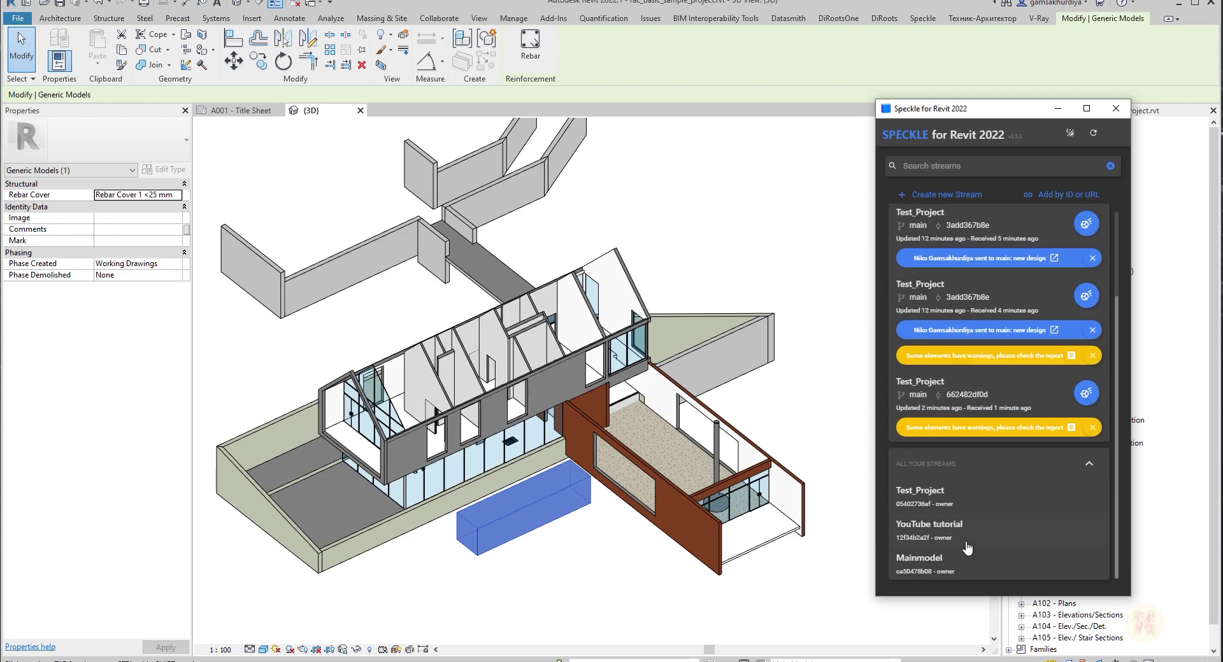
left_click(954, 492)
left_click(1075, 517)
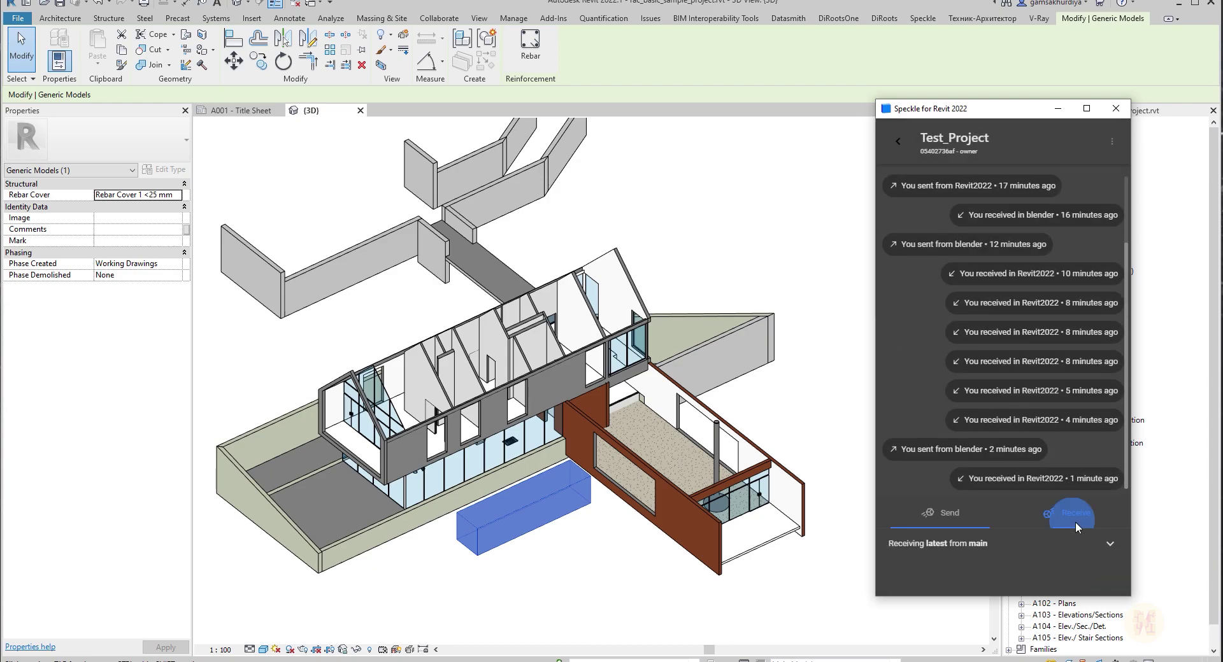
left_click(945, 527)
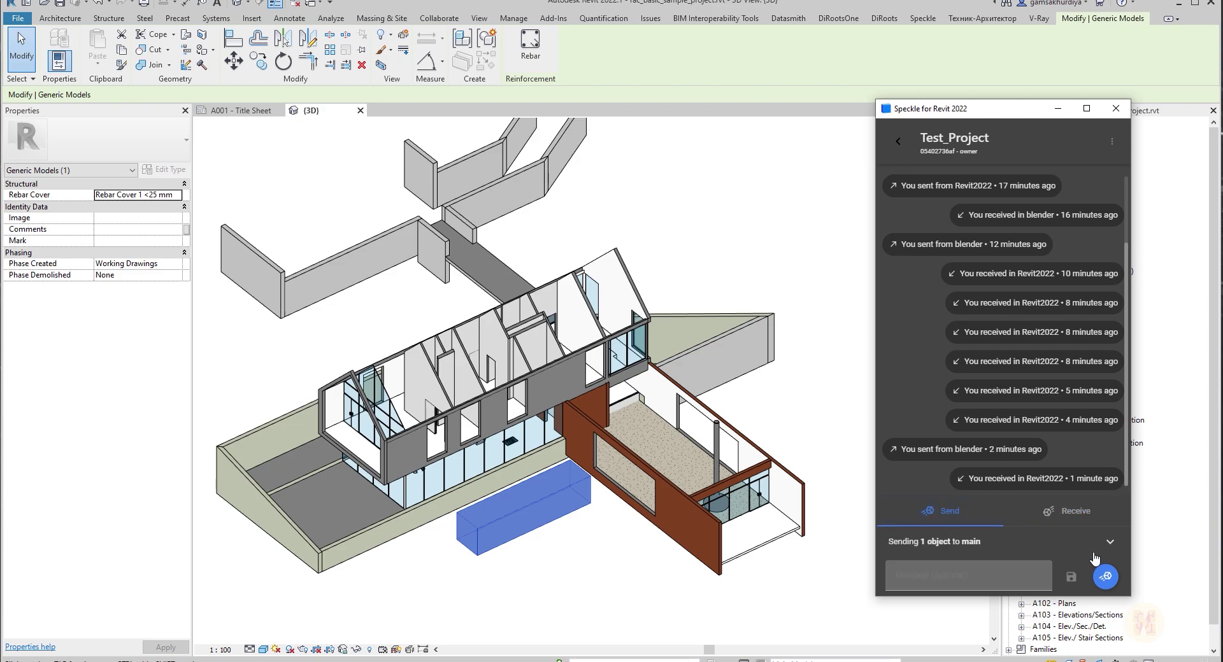
left_click(956, 543)
left_click(948, 413)
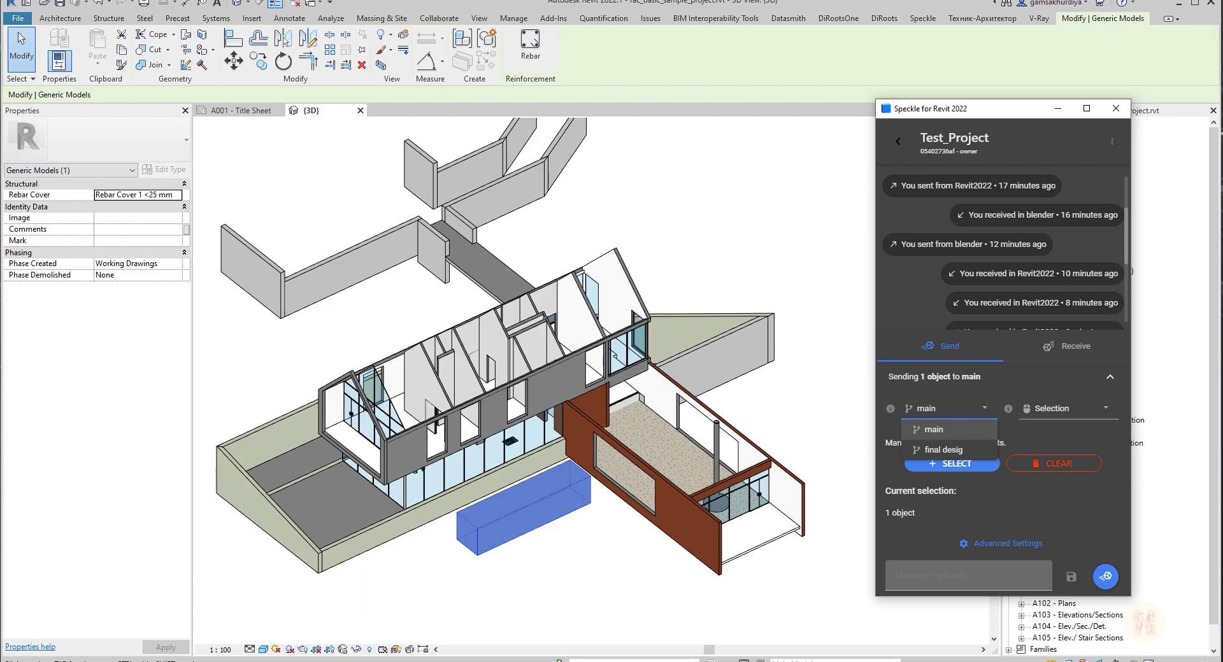
key("Escape")
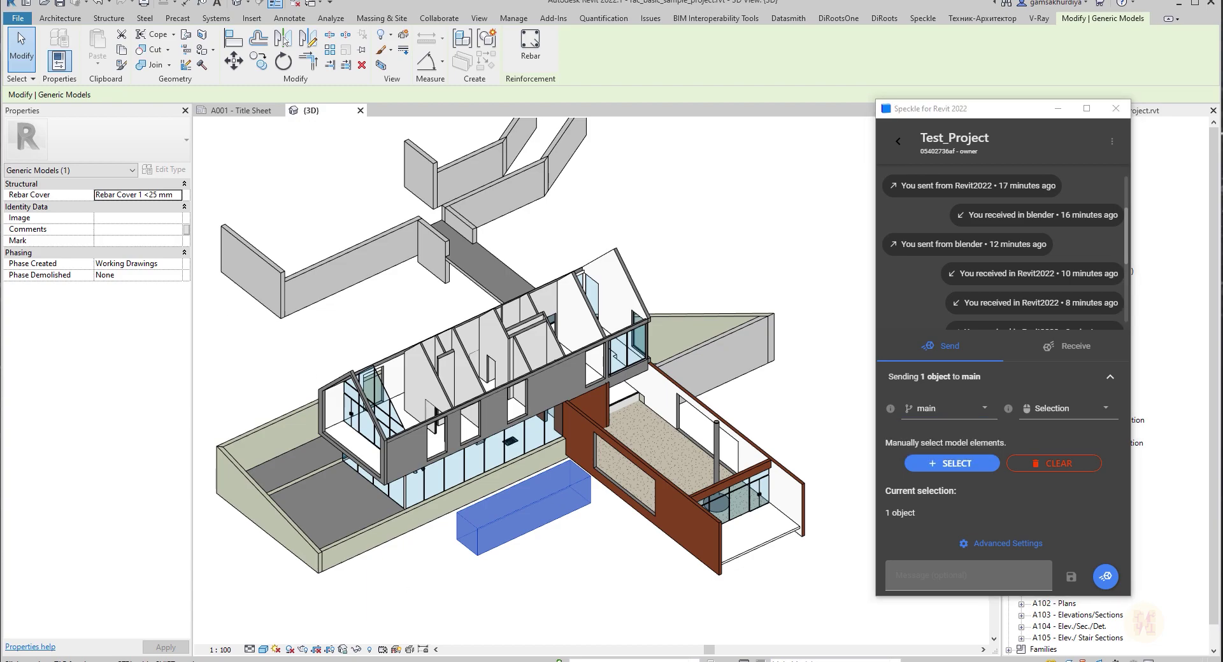
Step: Switch to Speckle Manager and look through the list of connectors for other programs
scroll(579, 503, "up", 5)
scroll(579, 503, "down", 6)
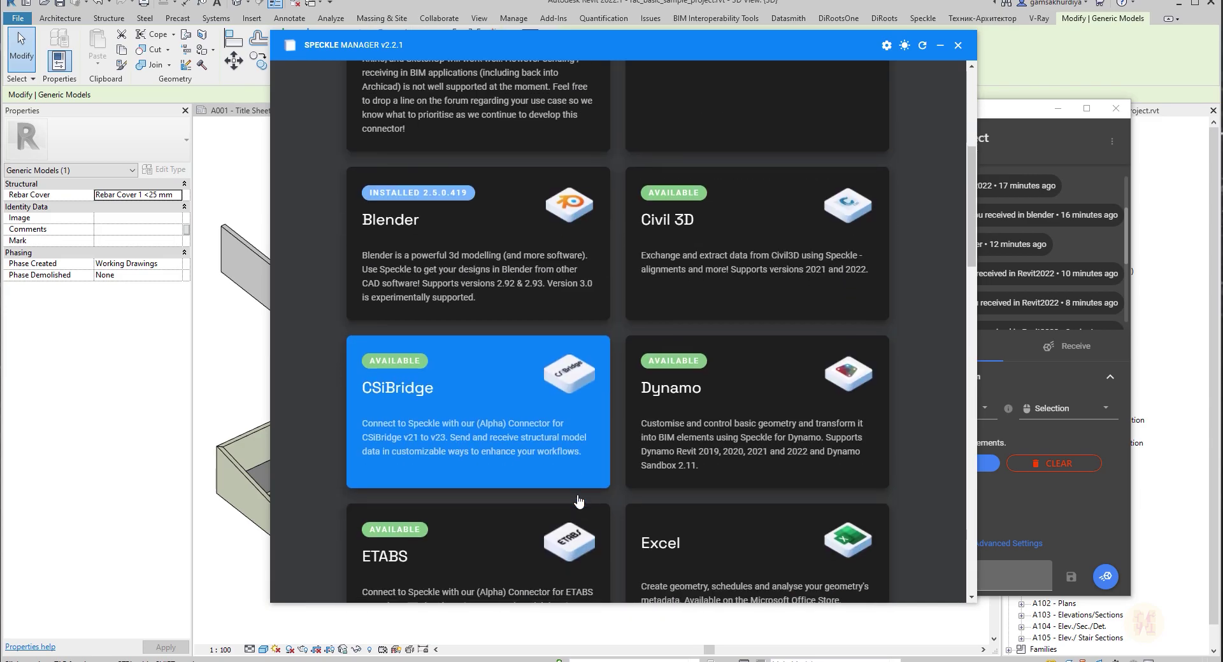
scroll(578, 503, "down", 15)
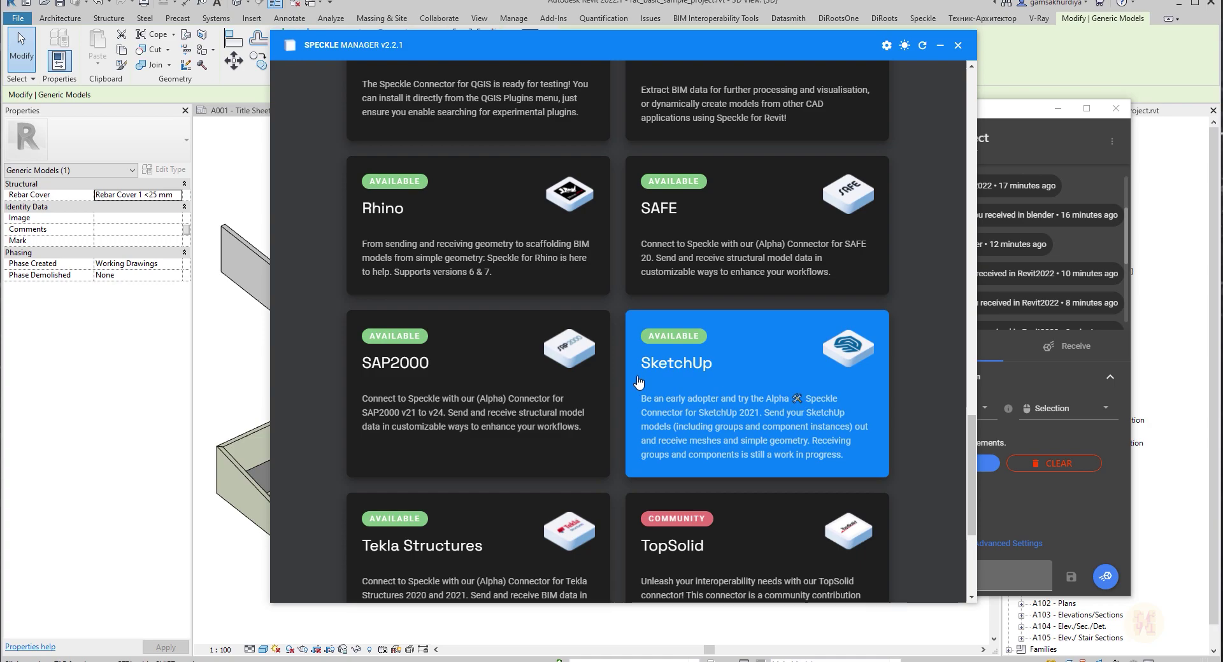
scroll(642, 382, "down", 3)
scroll(731, 390, "up", 4)
scroll(755, 405, "up", 4)
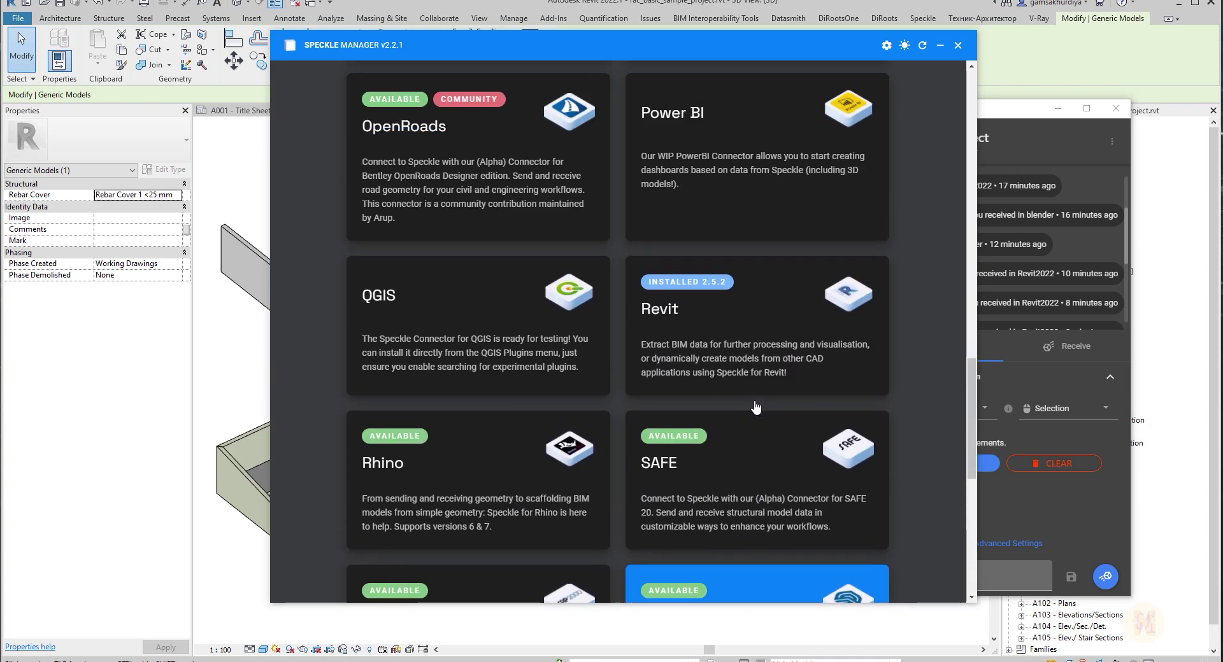
scroll(755, 401, "up", 6)
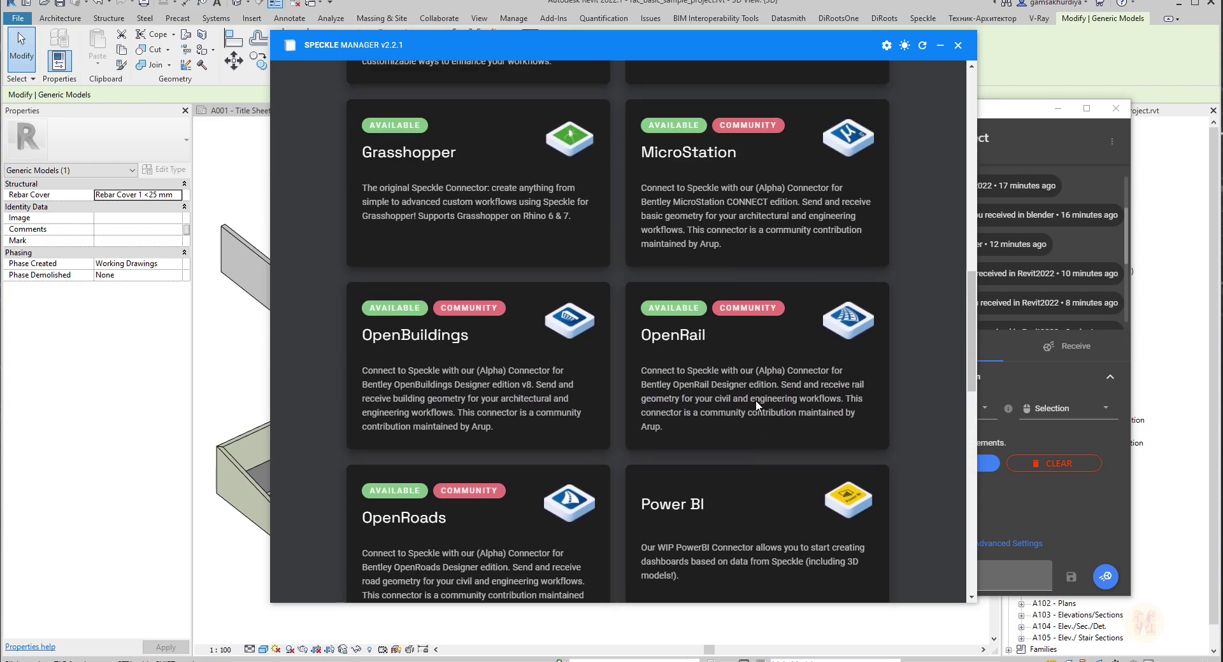
scroll(824, 374, "up", 3)
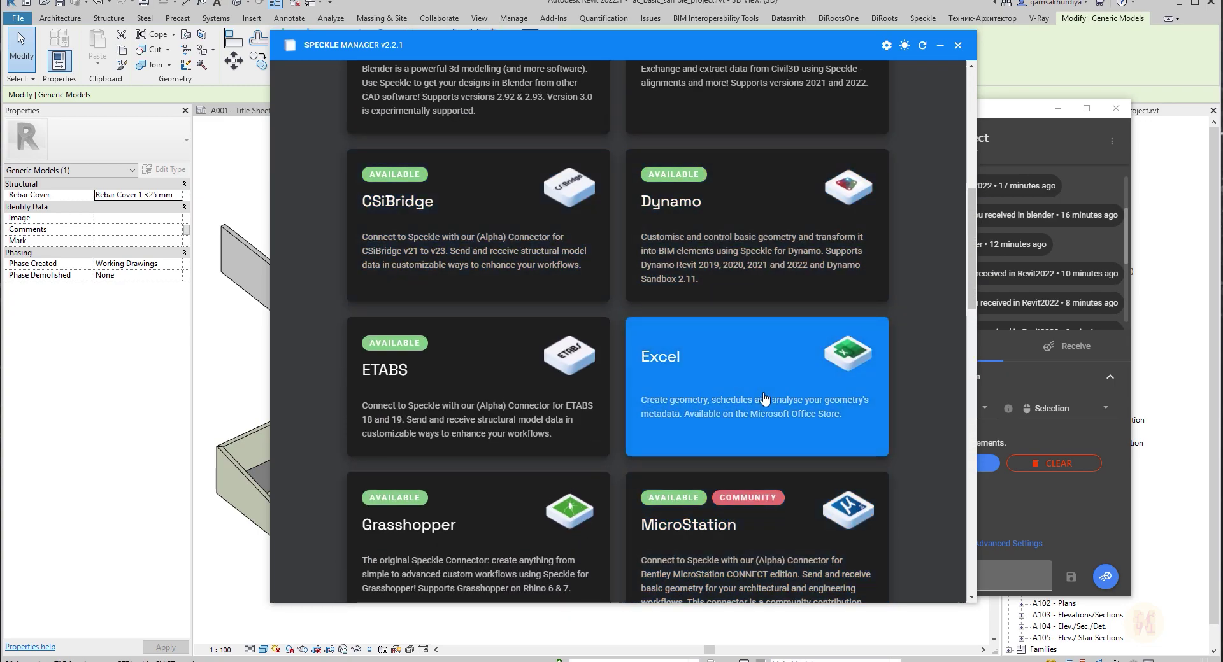
Step: Open the Excel connector's page in Speckle Manager, look through its tutorials and return to the connector list
left_click(824, 375)
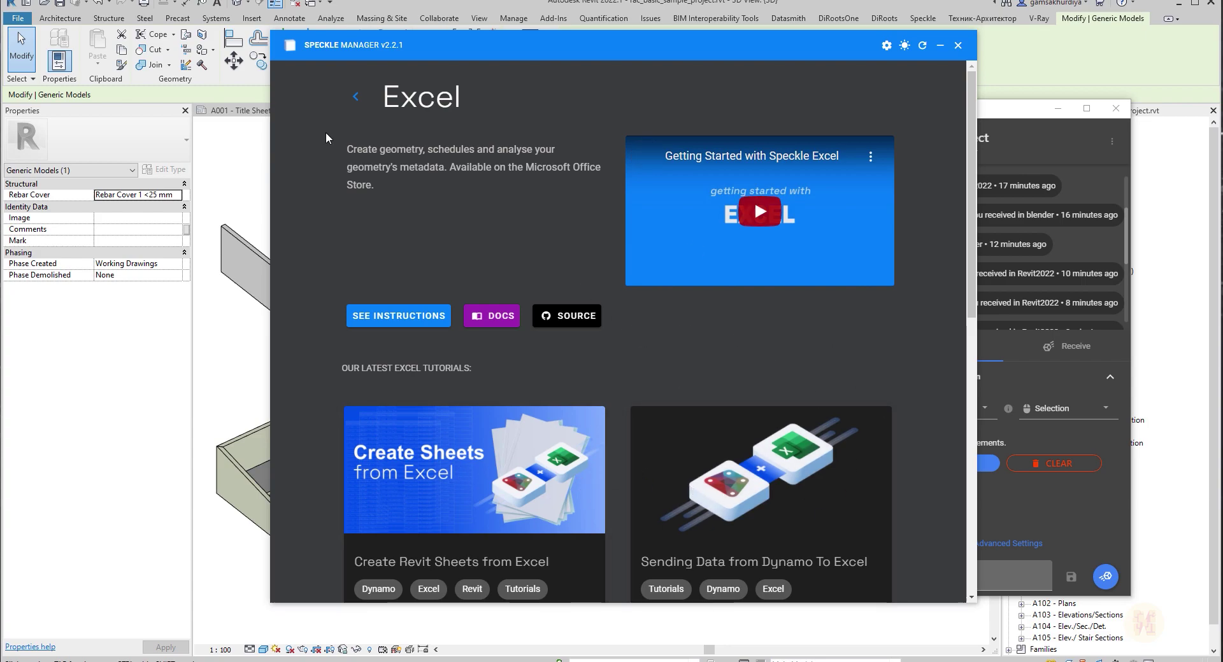
scroll(755, 473, "down", 8)
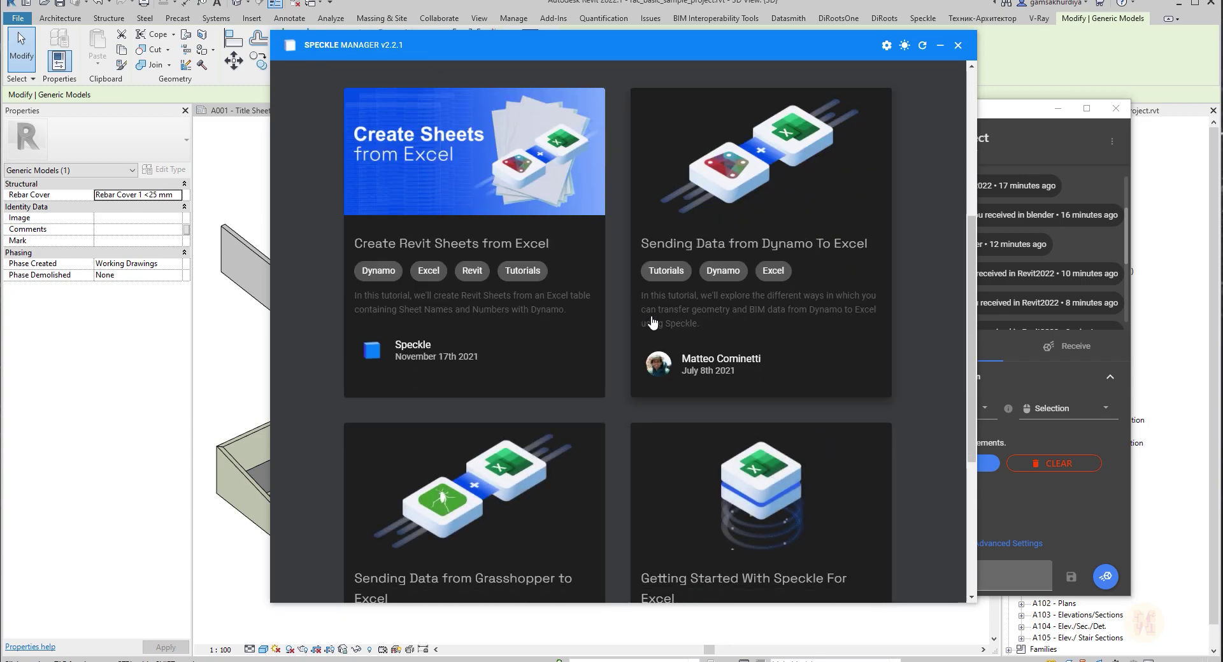
scroll(750, 490, "down", 2)
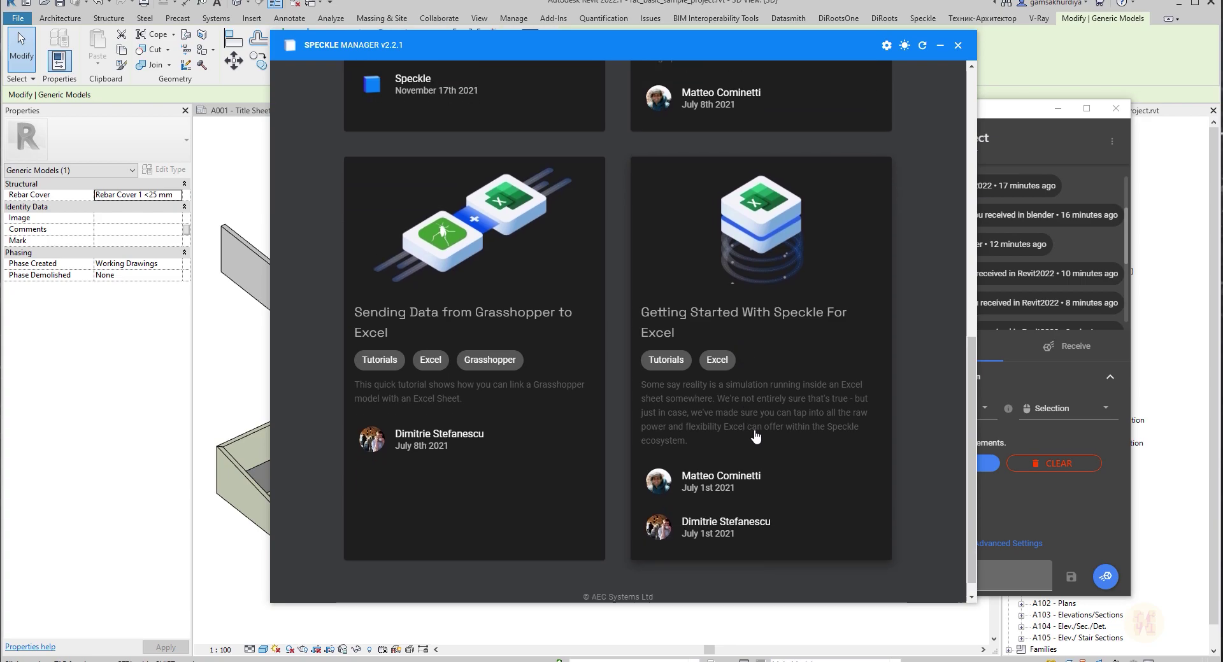
scroll(745, 458, "up", 7)
scroll(756, 437, "up", 4)
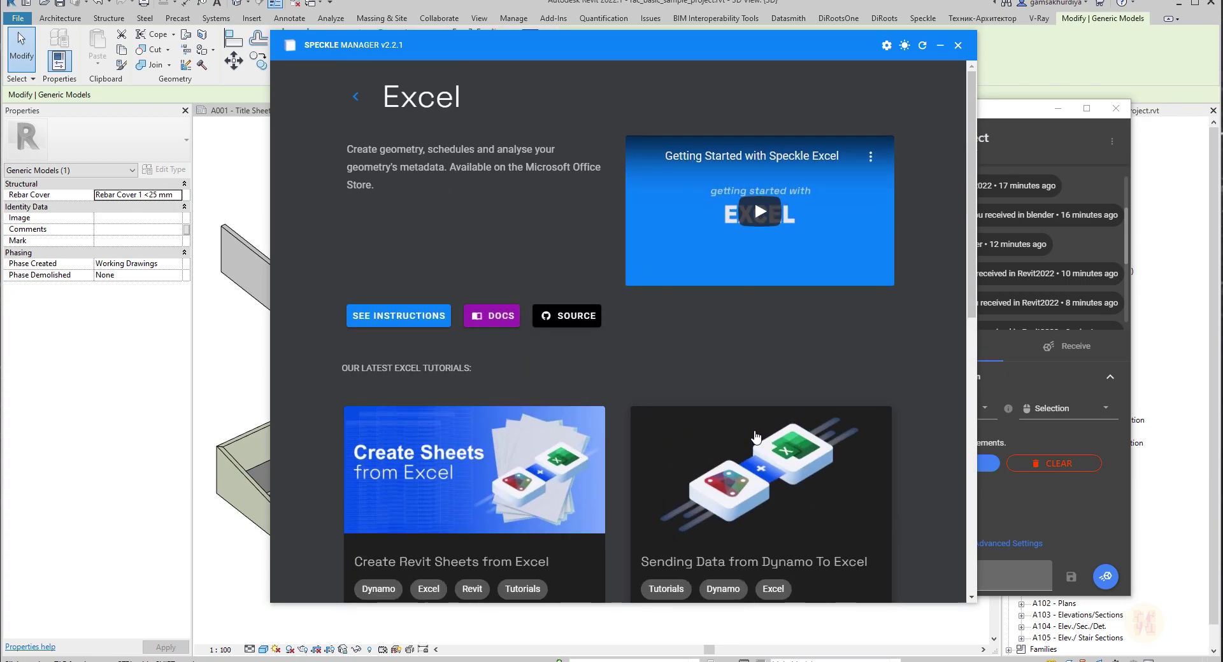
left_click(354, 99)
Step: Open the Archicad (Alpha) connector's page, review its description and tutorial, and return to the connector list
left_click(582, 412)
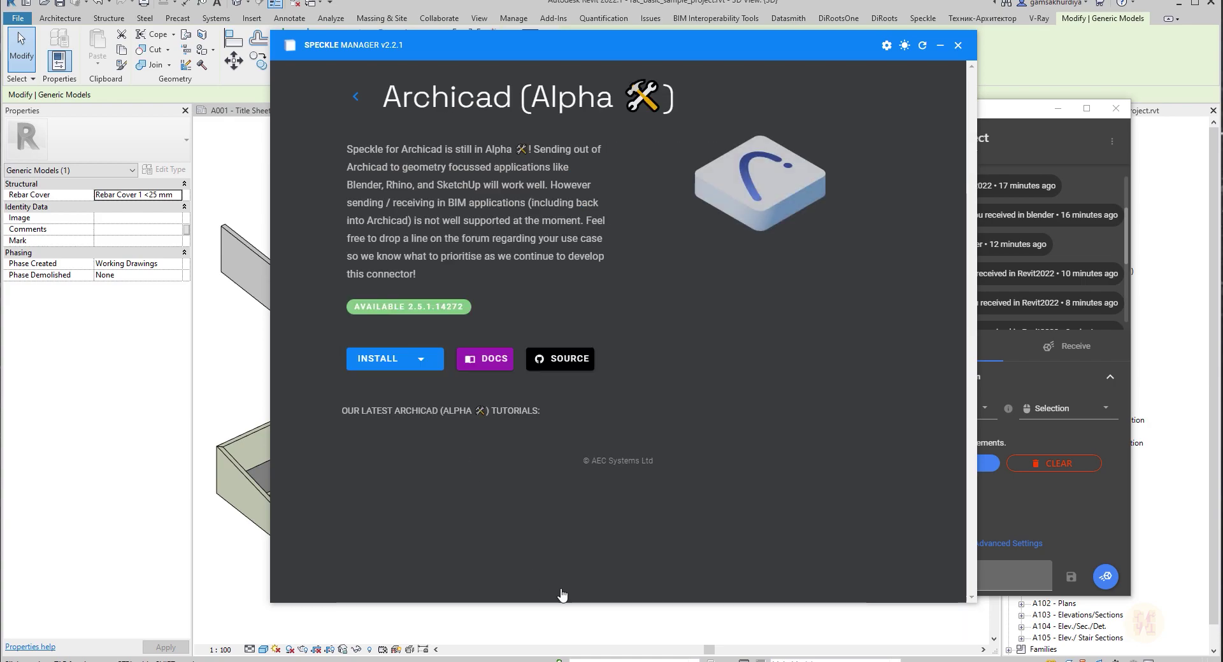
scroll(712, 351, "down", 5)
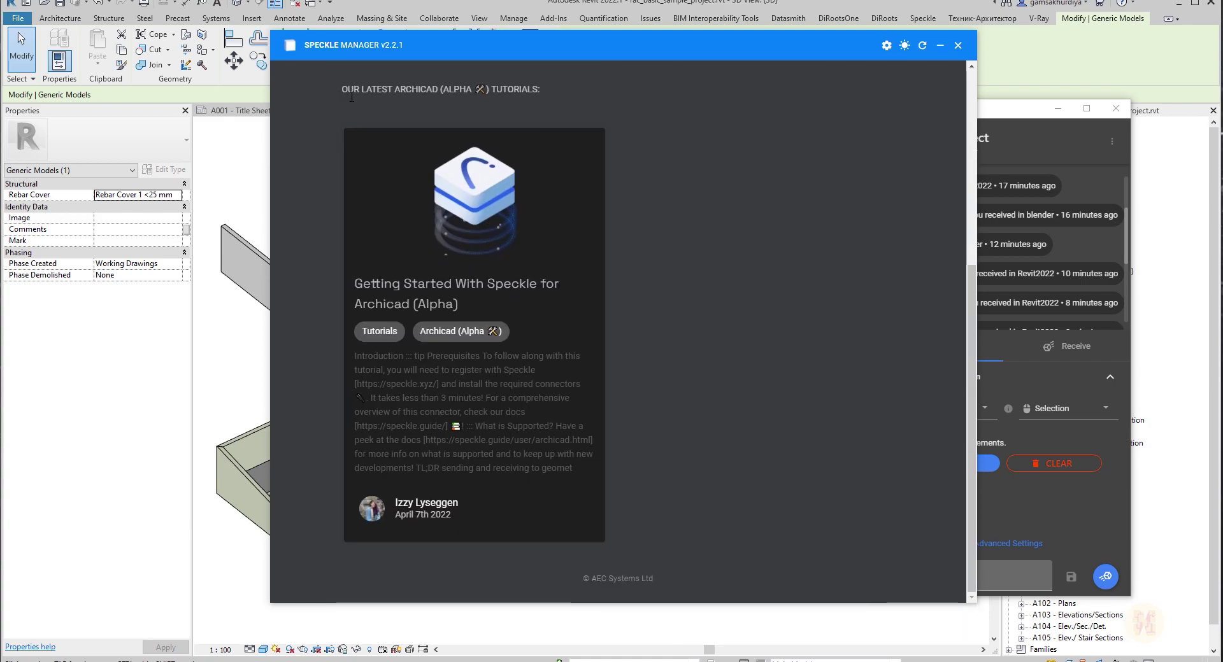
scroll(350, 97, "up", 5)
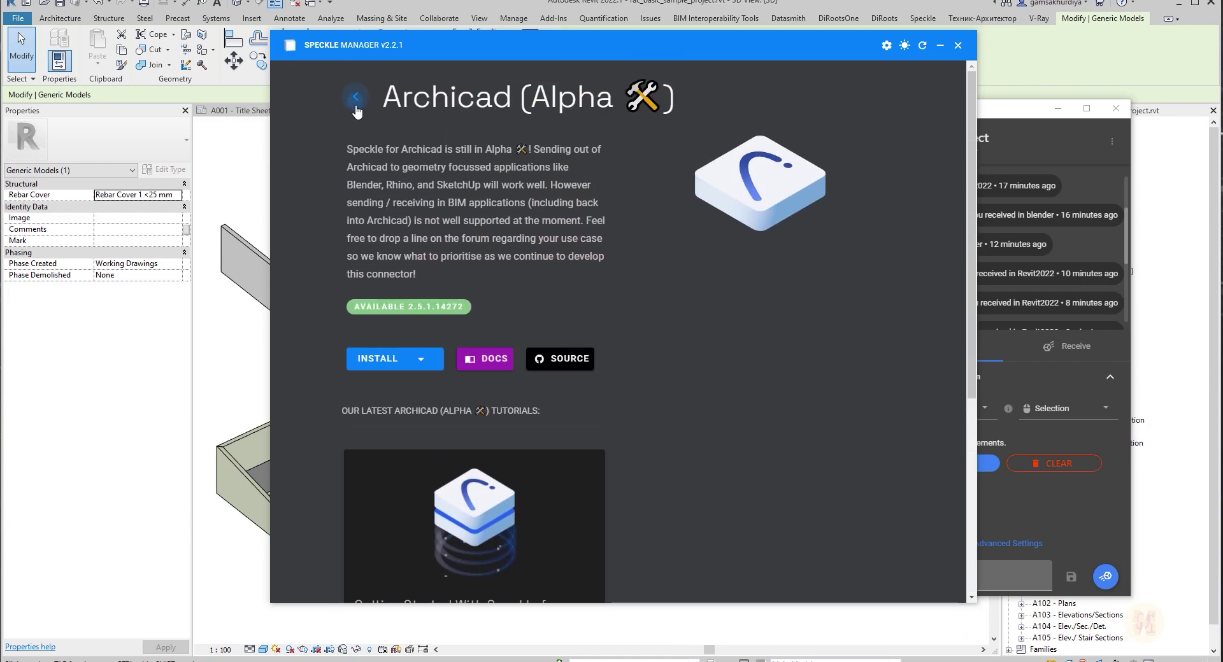
left_click(356, 97)
Step: Find the Revit connector in the list, open its page and look through its latest tutorials
scroll(788, 376, "down", 15)
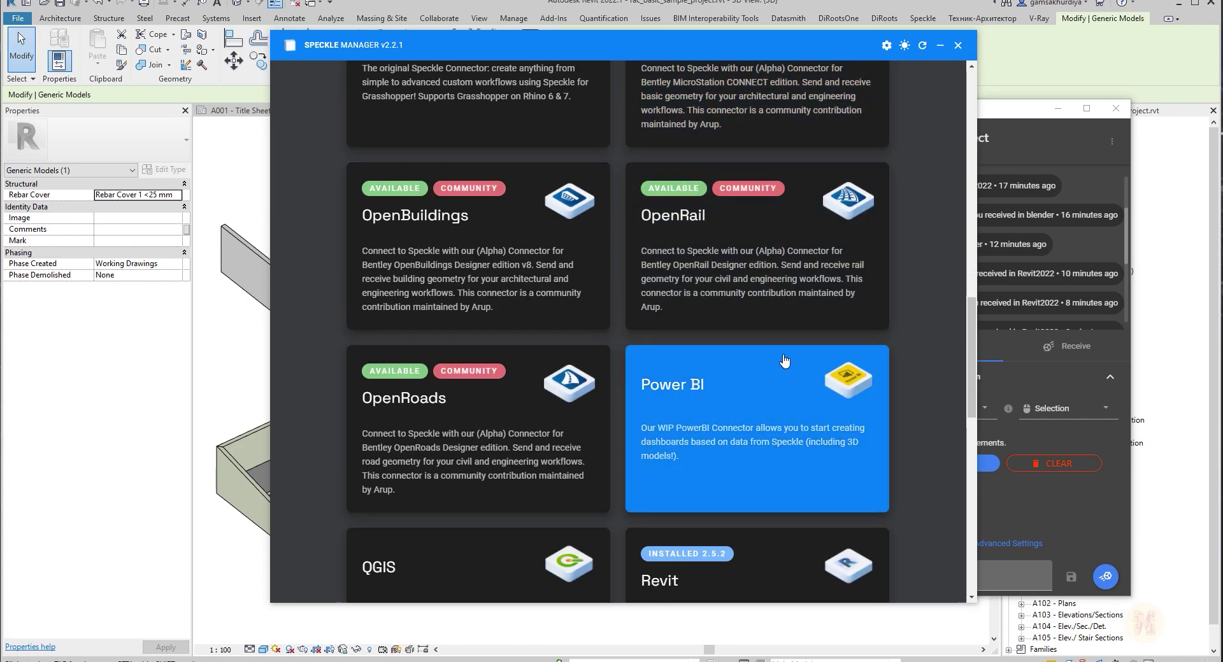
scroll(788, 364, "down", 5)
left_click(715, 266)
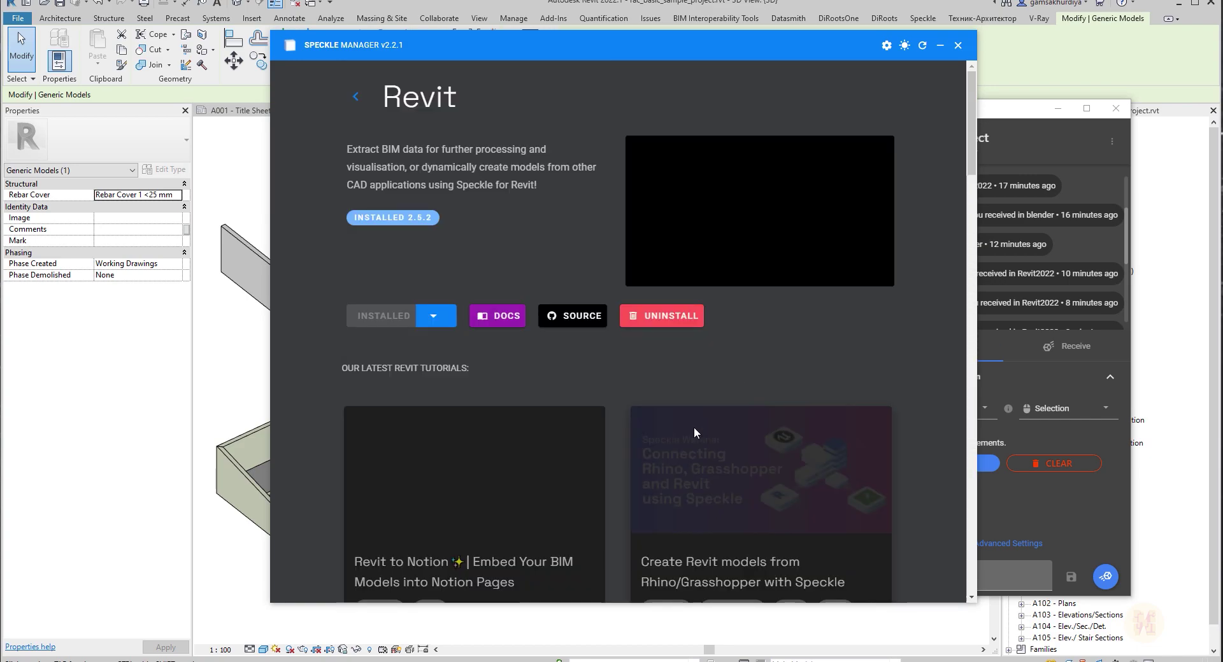
scroll(765, 323, "down", 1)
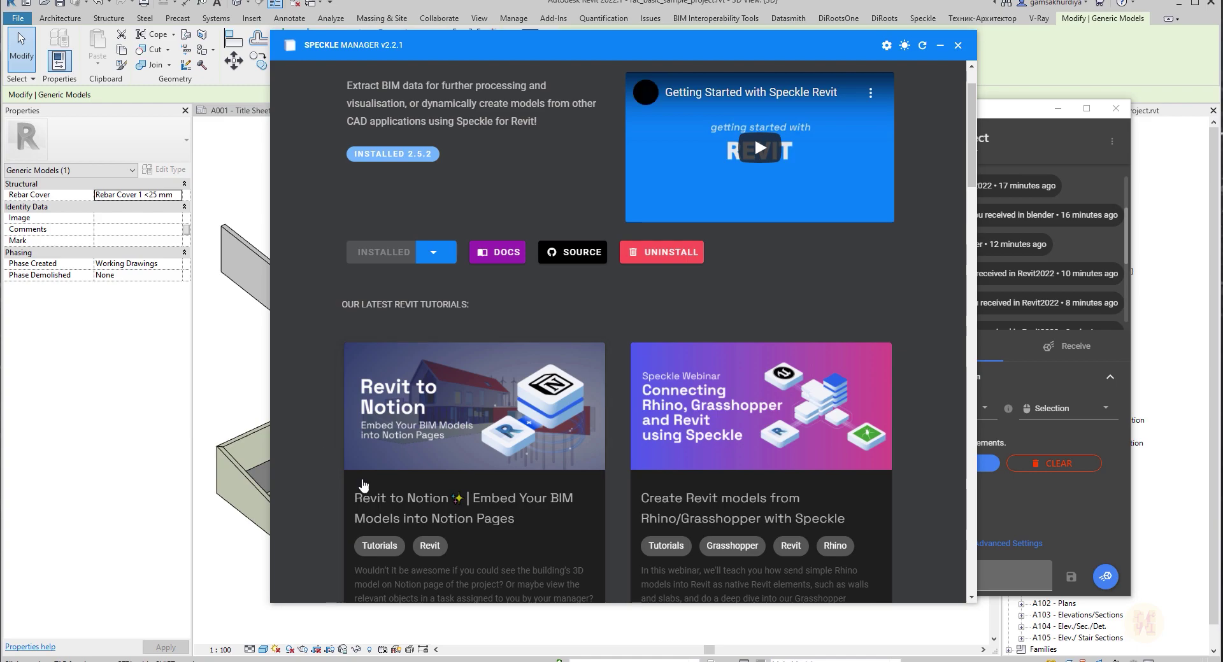
scroll(782, 287, "down", 3)
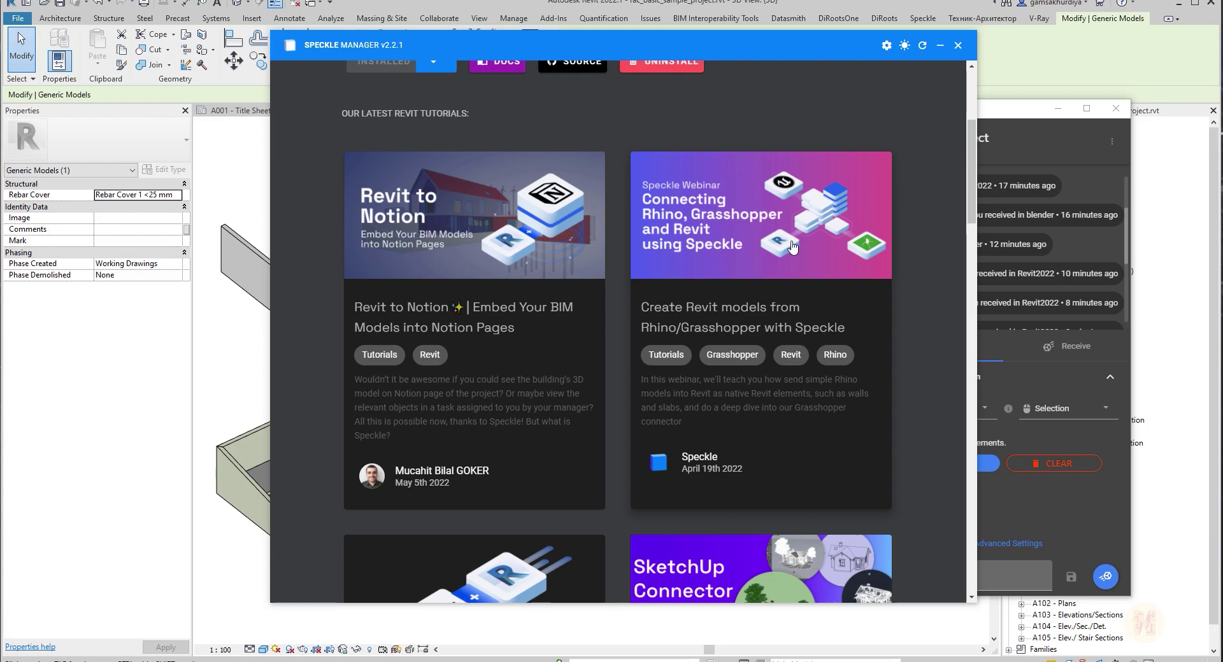
scroll(789, 277, "down", 4)
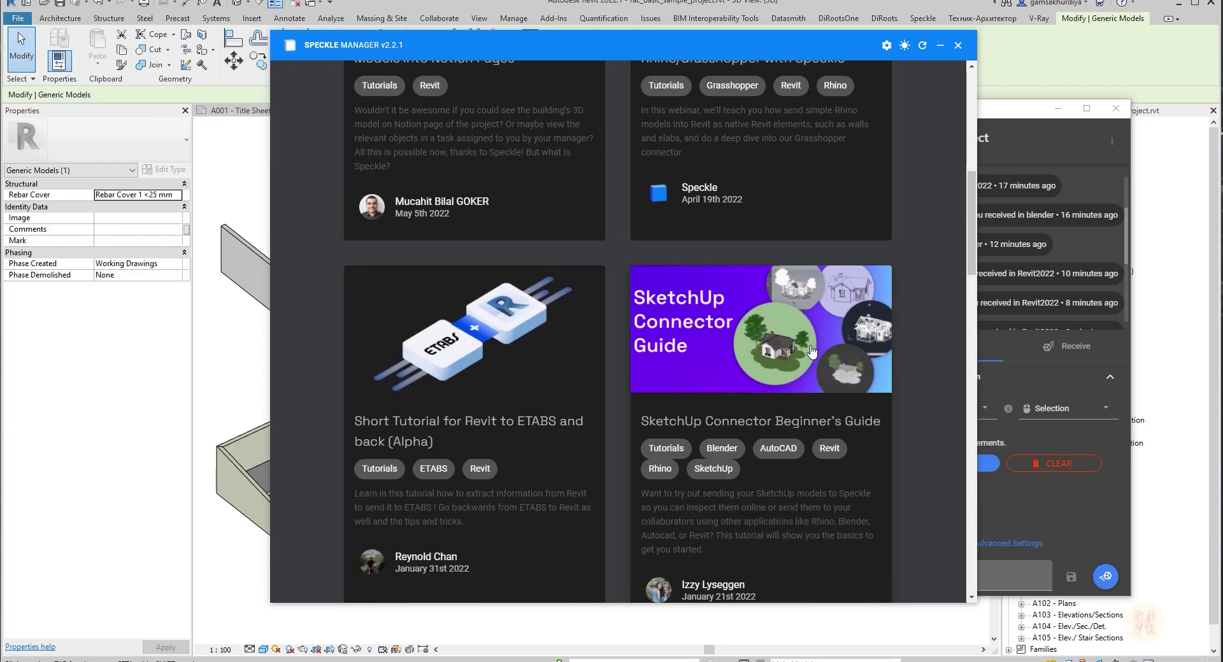
scroll(811, 351, "down", 2)
scroll(743, 350, "down", 4)
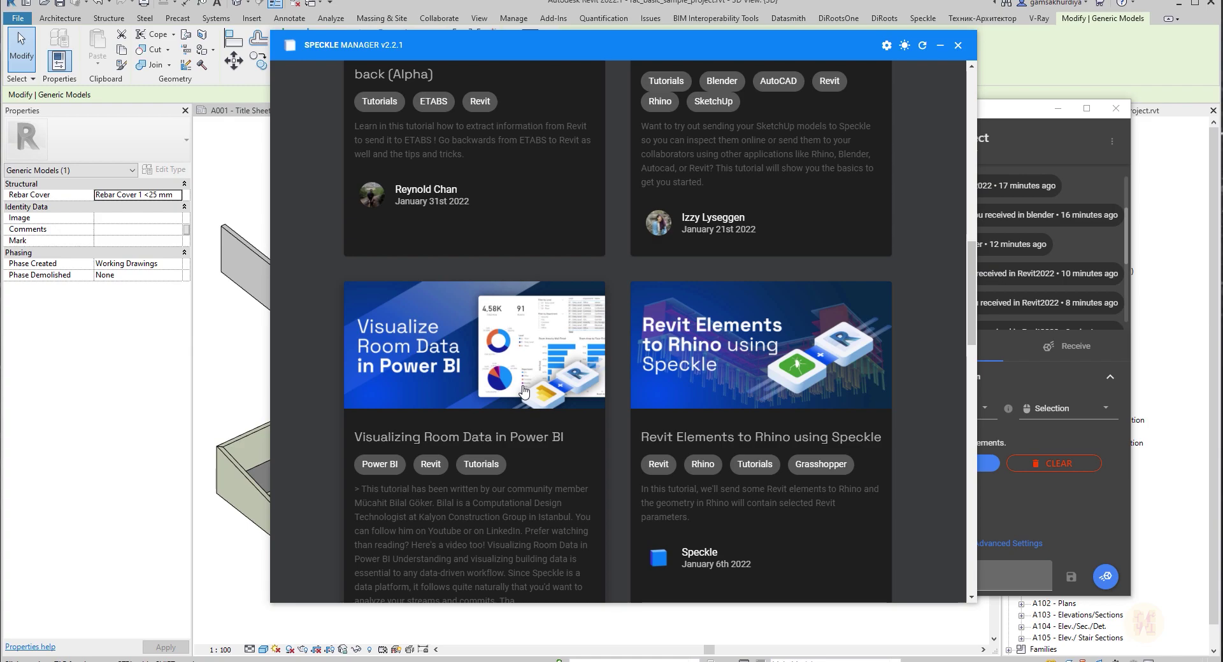
scroll(524, 391, "down", 3)
scroll(559, 383, "down", 4)
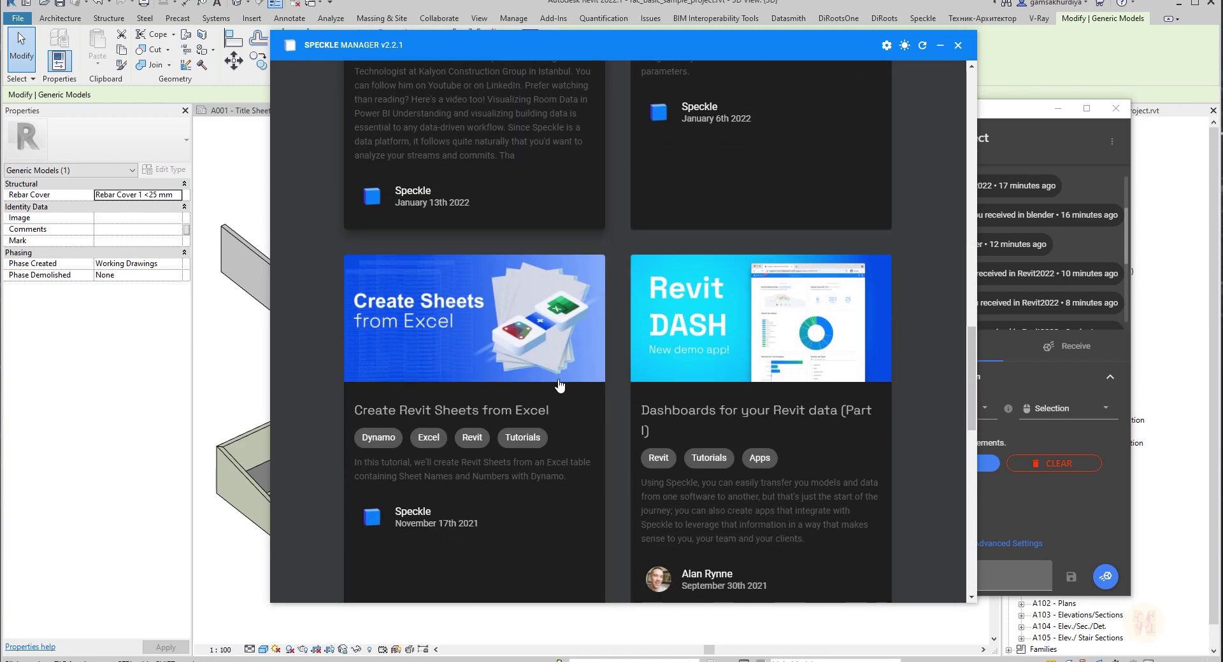
scroll(560, 385, "down", 2)
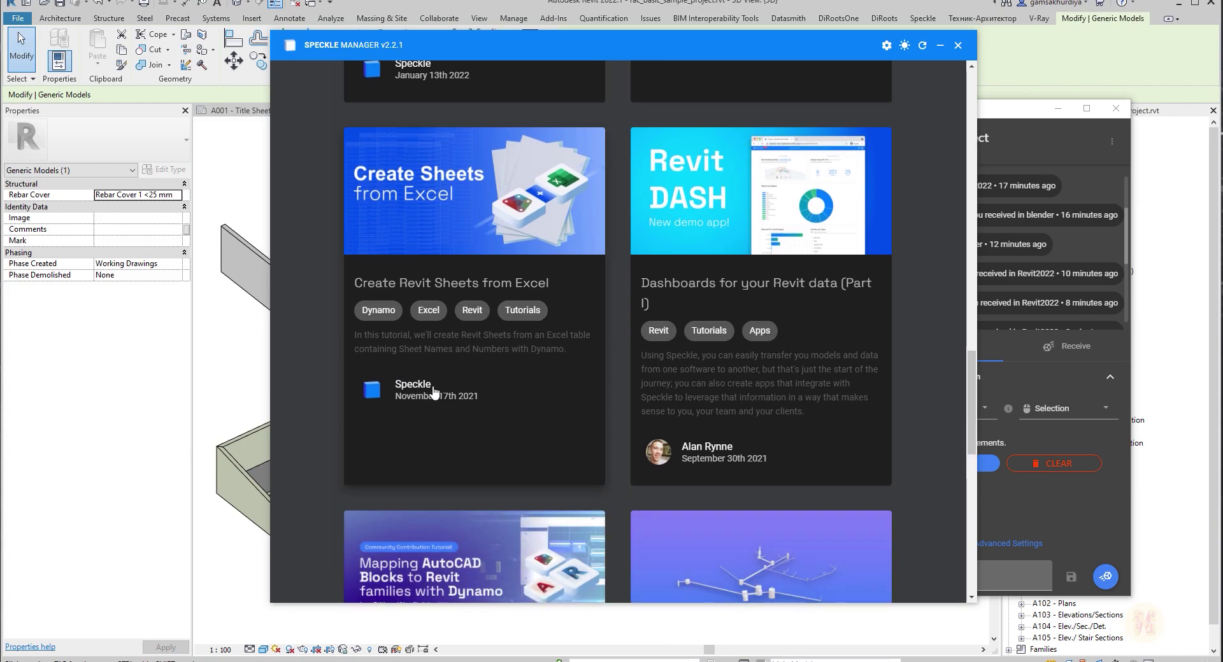
scroll(433, 389, "down", 3)
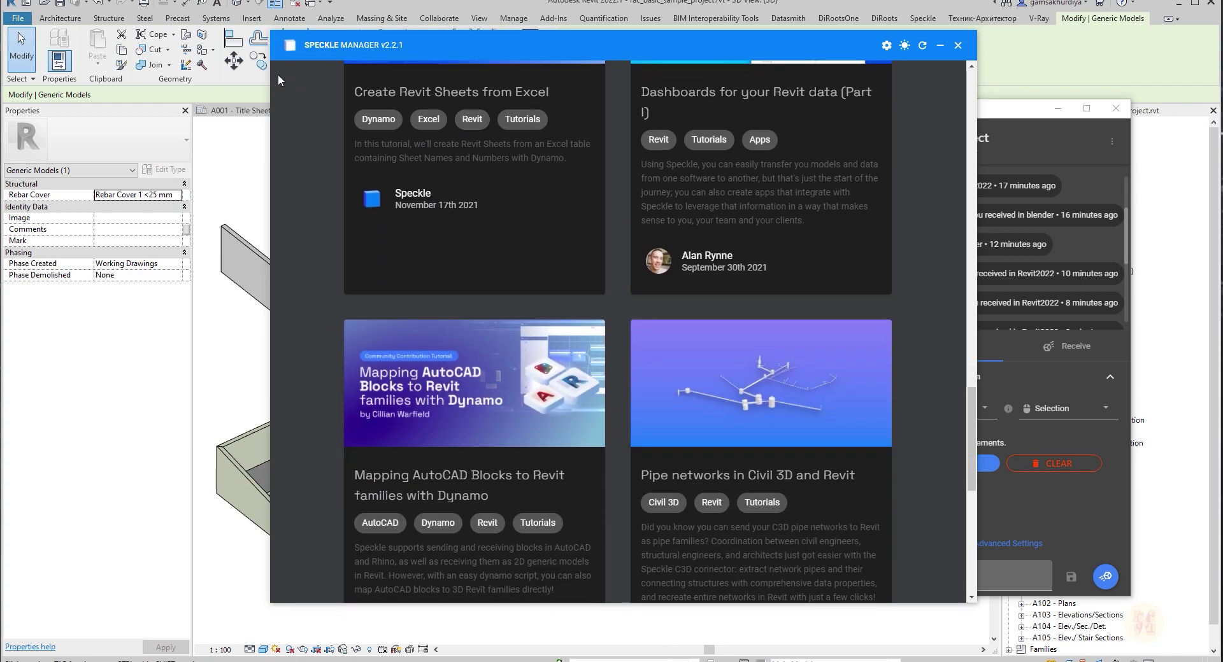
scroll(354, 216, "up", 20)
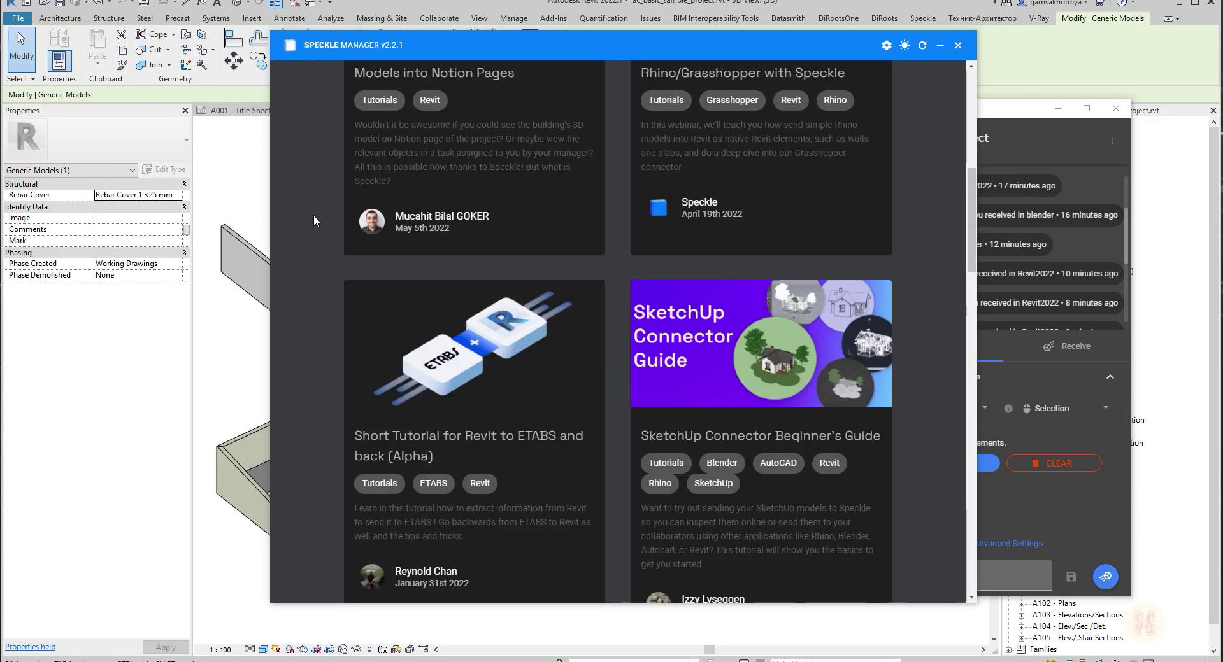
scroll(313, 215, "up", 4)
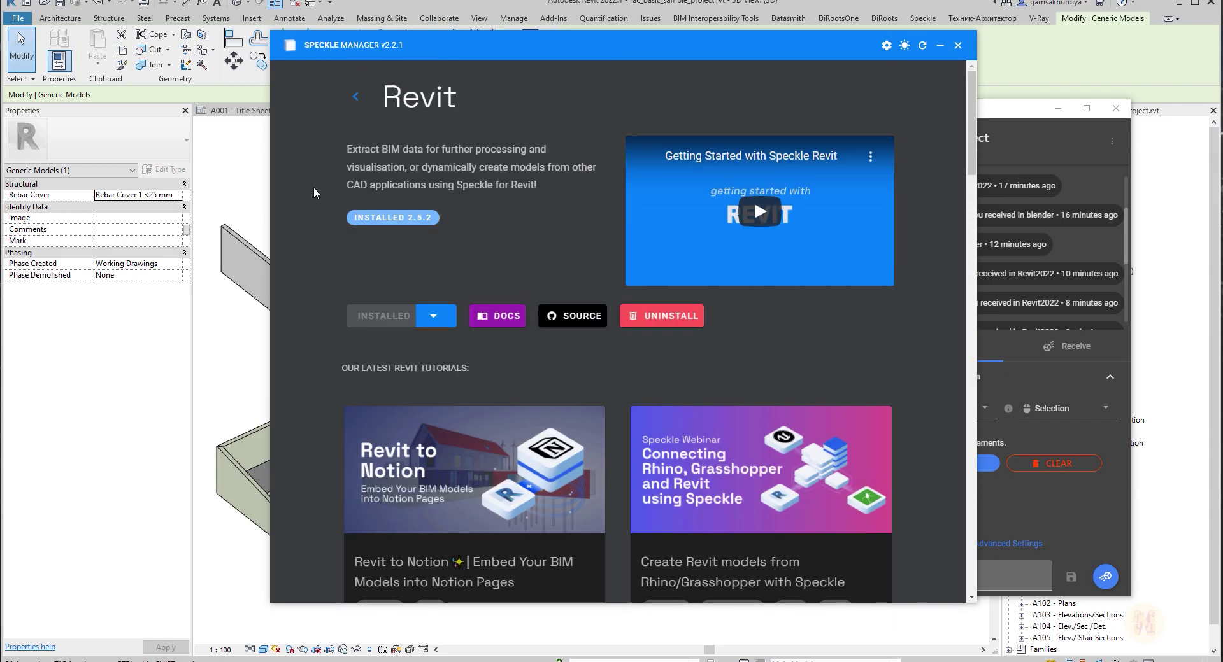
Step: Go back to the connector list, look over it once more, and minimize Speckle Manager to return to Revit
left_click(356, 102)
scroll(484, 411, "down", 6)
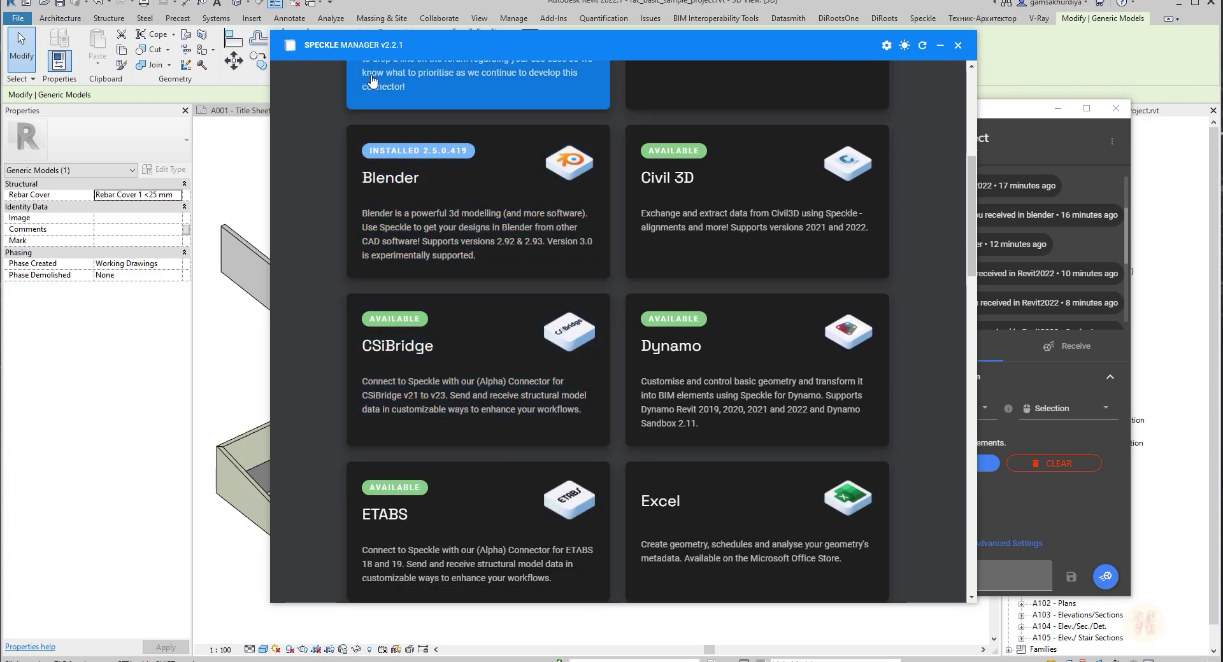
left_click(938, 48)
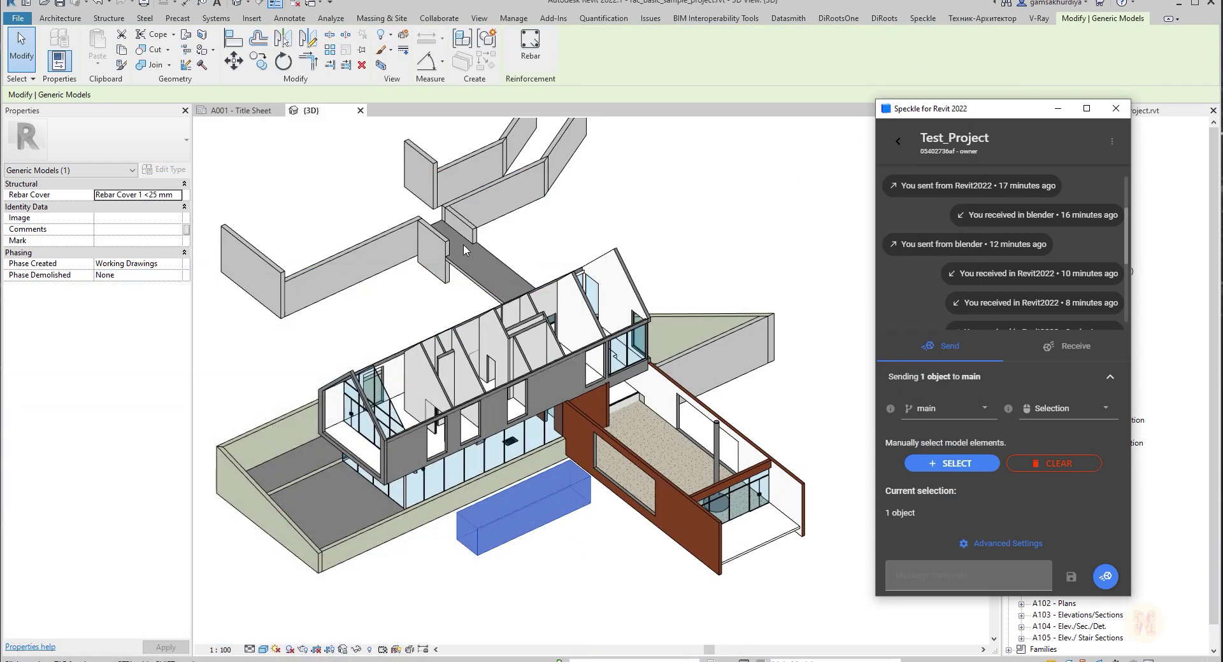